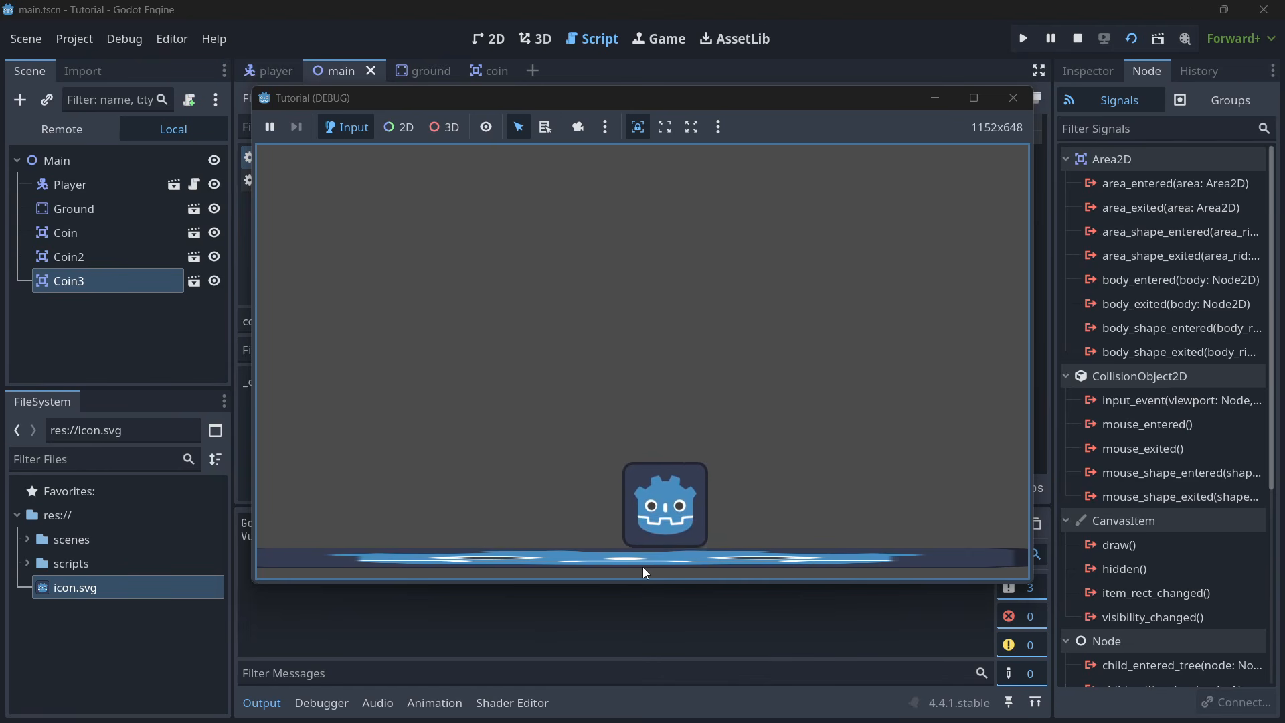
- Play-test the running game by moving the player to the left and jumping
key("Left")
key("space")
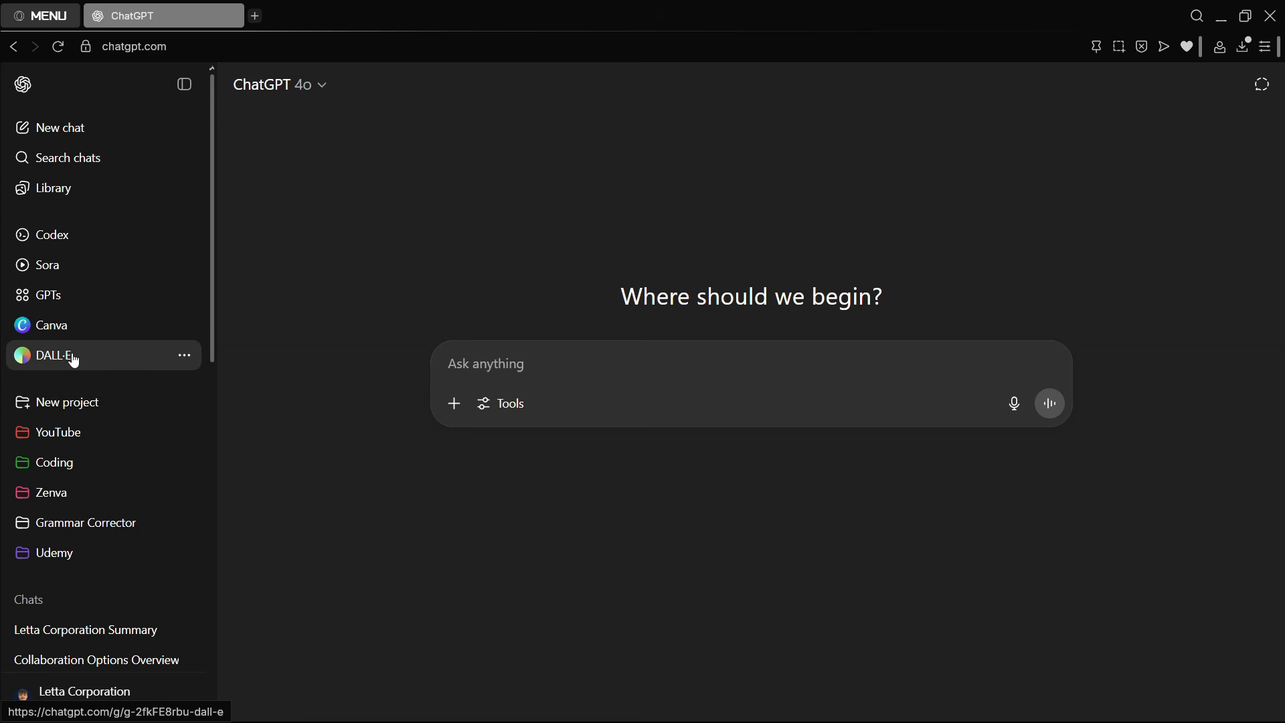
- View the available subscription plans in ChatGPT and close the pricing page
left_click(90, 699)
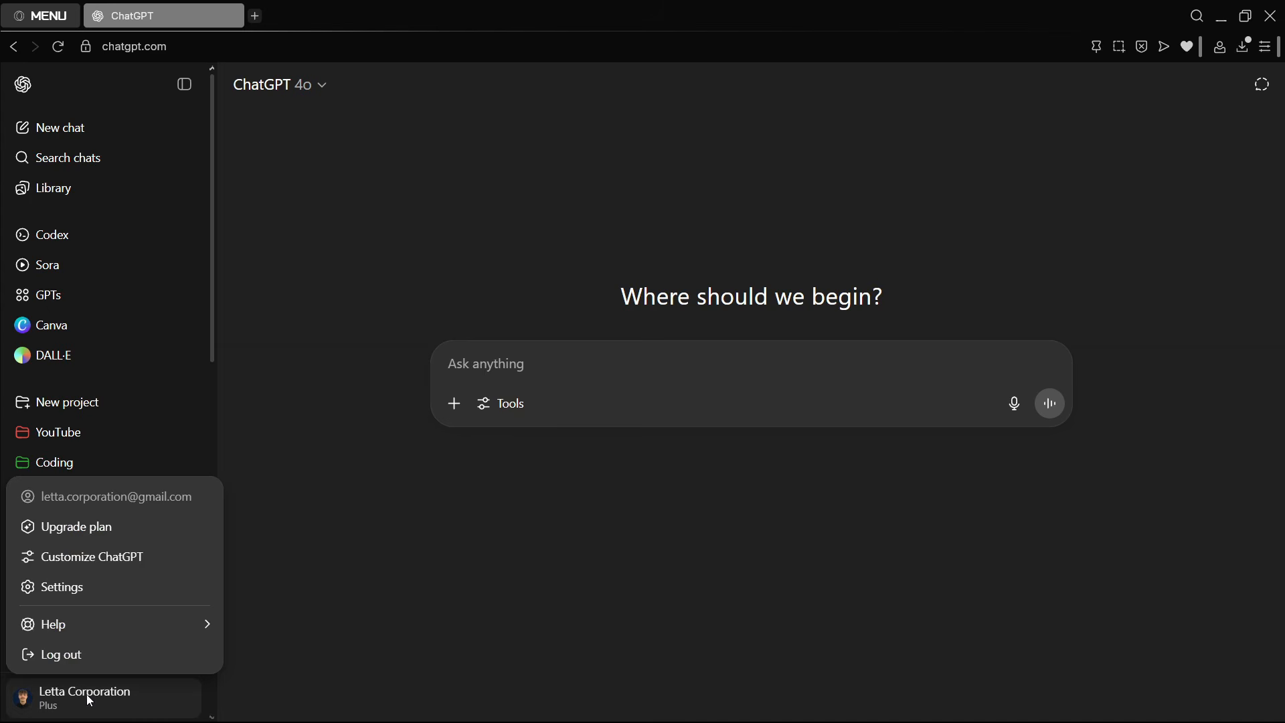
left_click(107, 534)
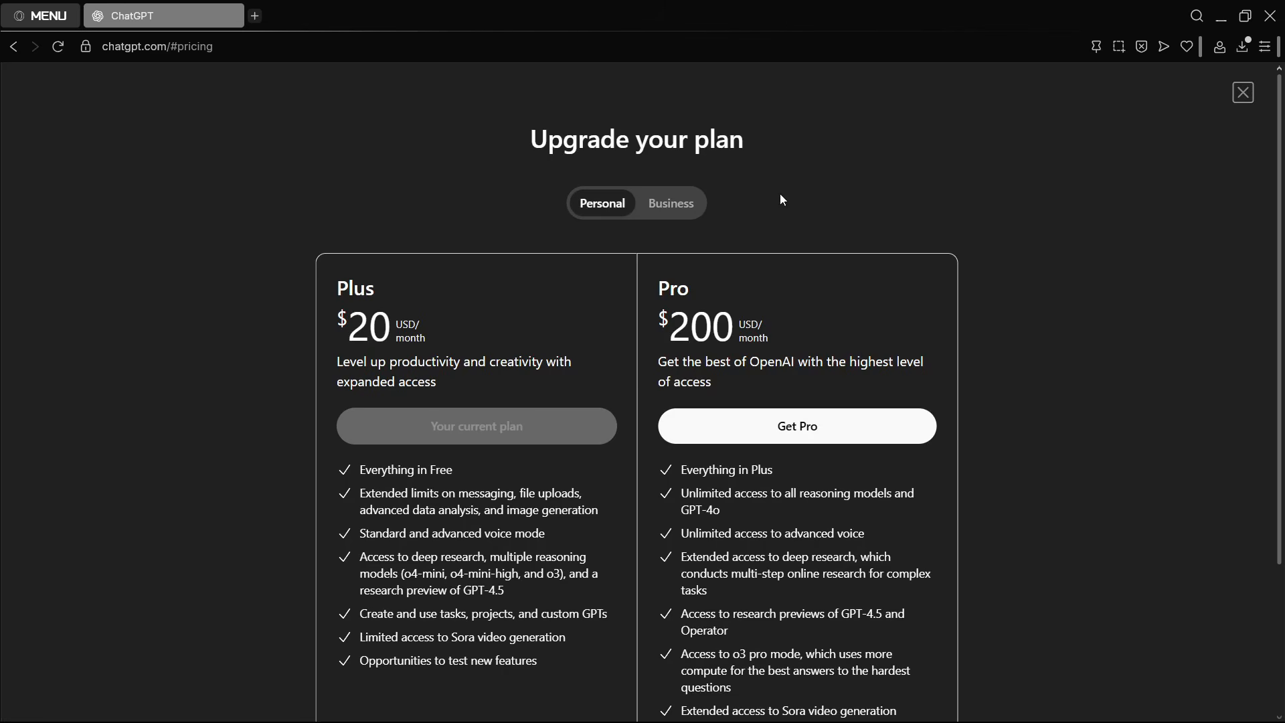
left_click(1241, 92)
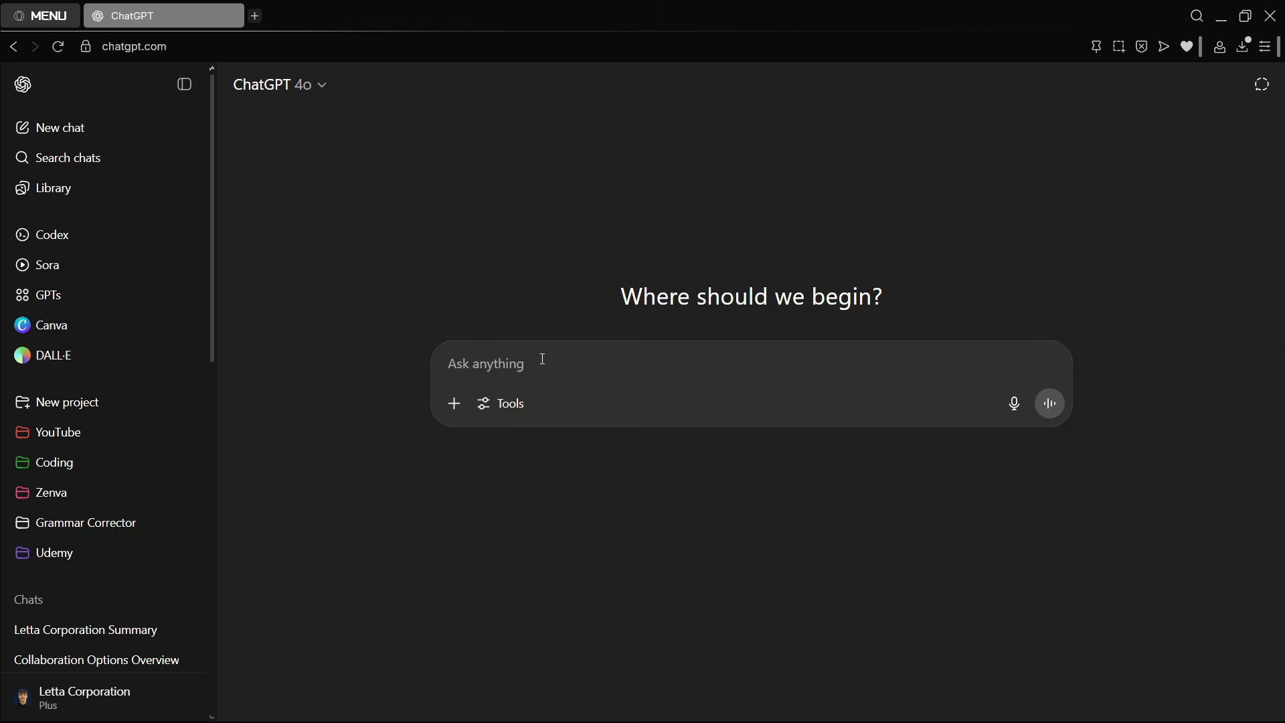
- Switch to Godot and look through the main, player, ground and coin scenes in the 2D view
left_click(1004, 703)
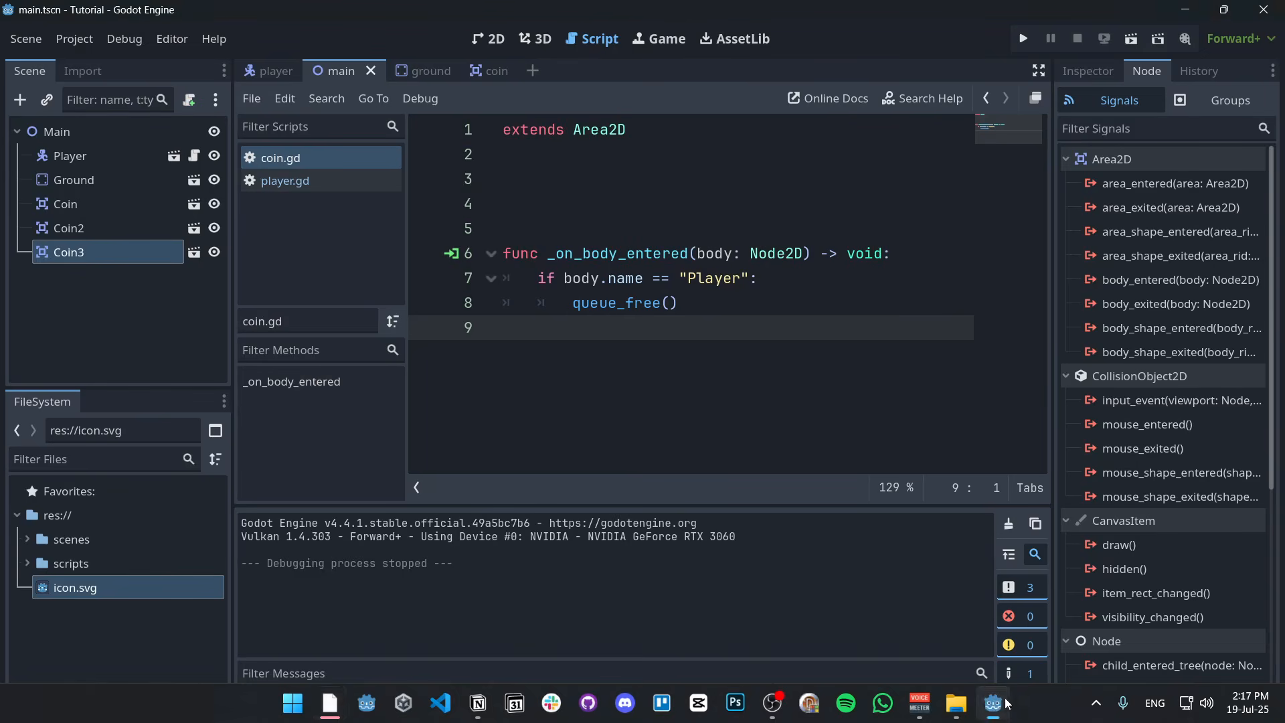
left_click(487, 39)
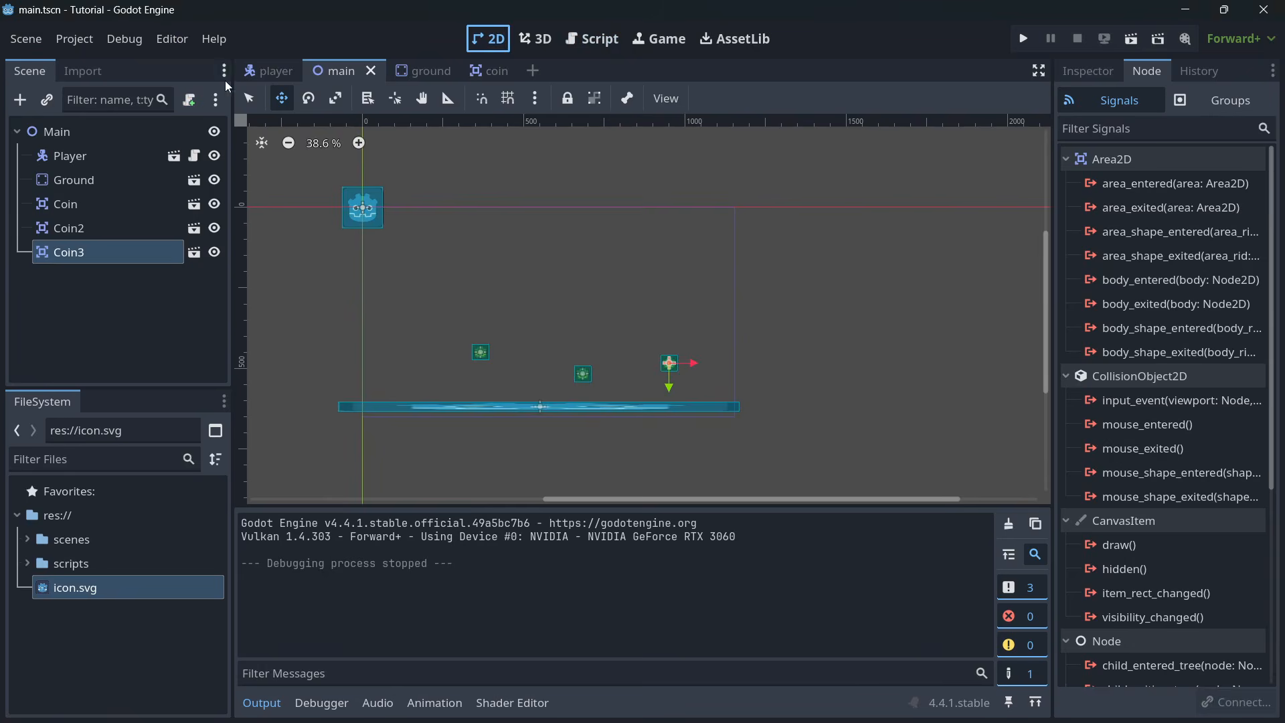
left_click(254, 71)
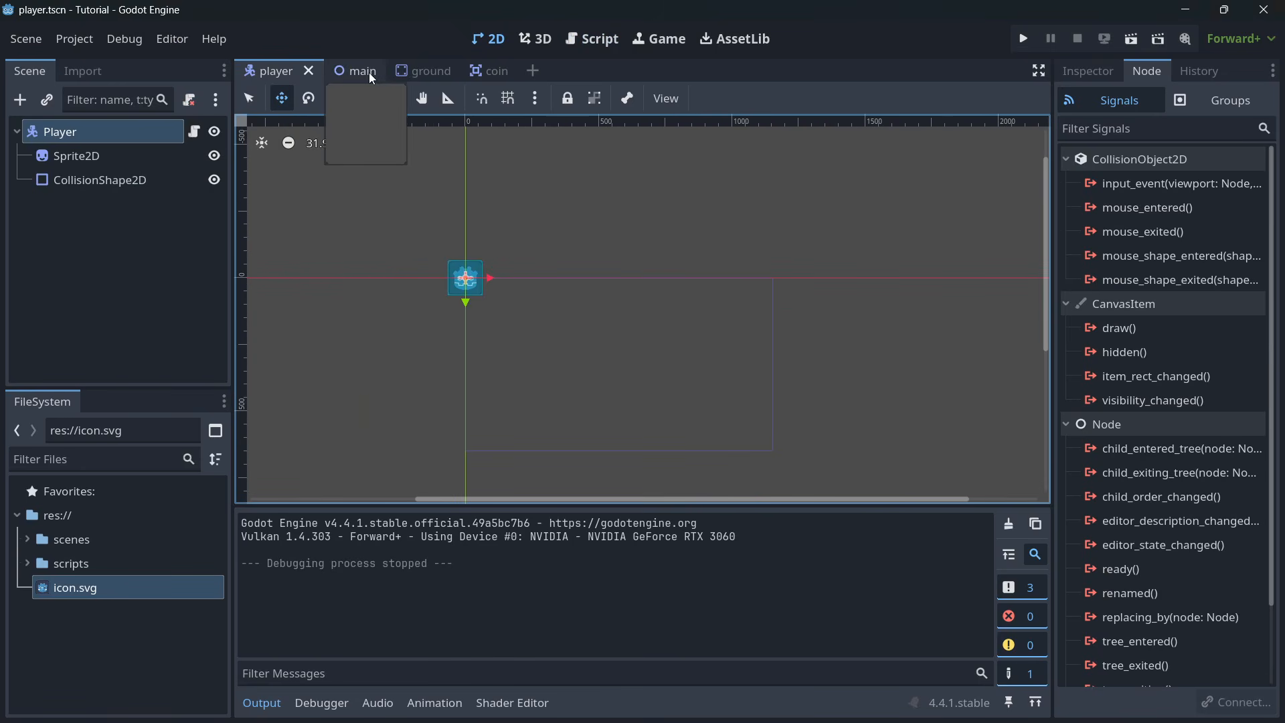
left_click(409, 70)
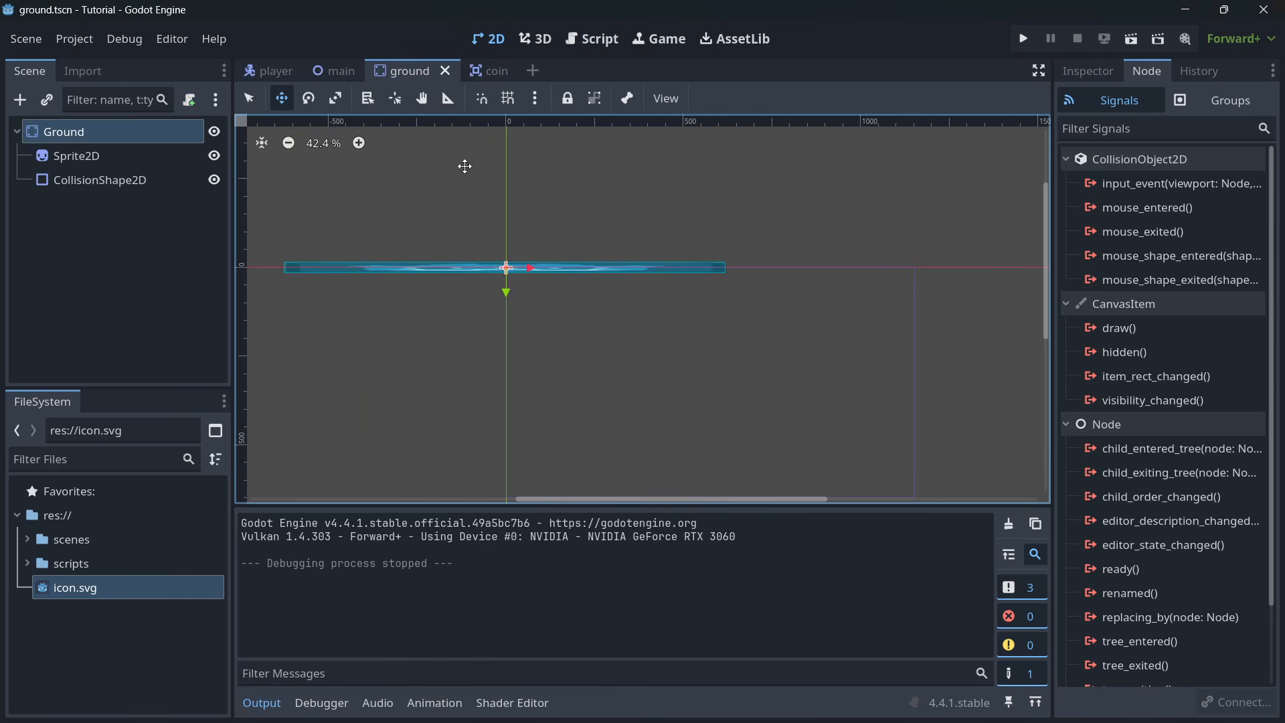
left_click(476, 75)
- Switch to ChatGPT and enter "Give me a player sprite for my Godot game. It must be simple, cartoony and looking to the front"
mouse_move(336, 701)
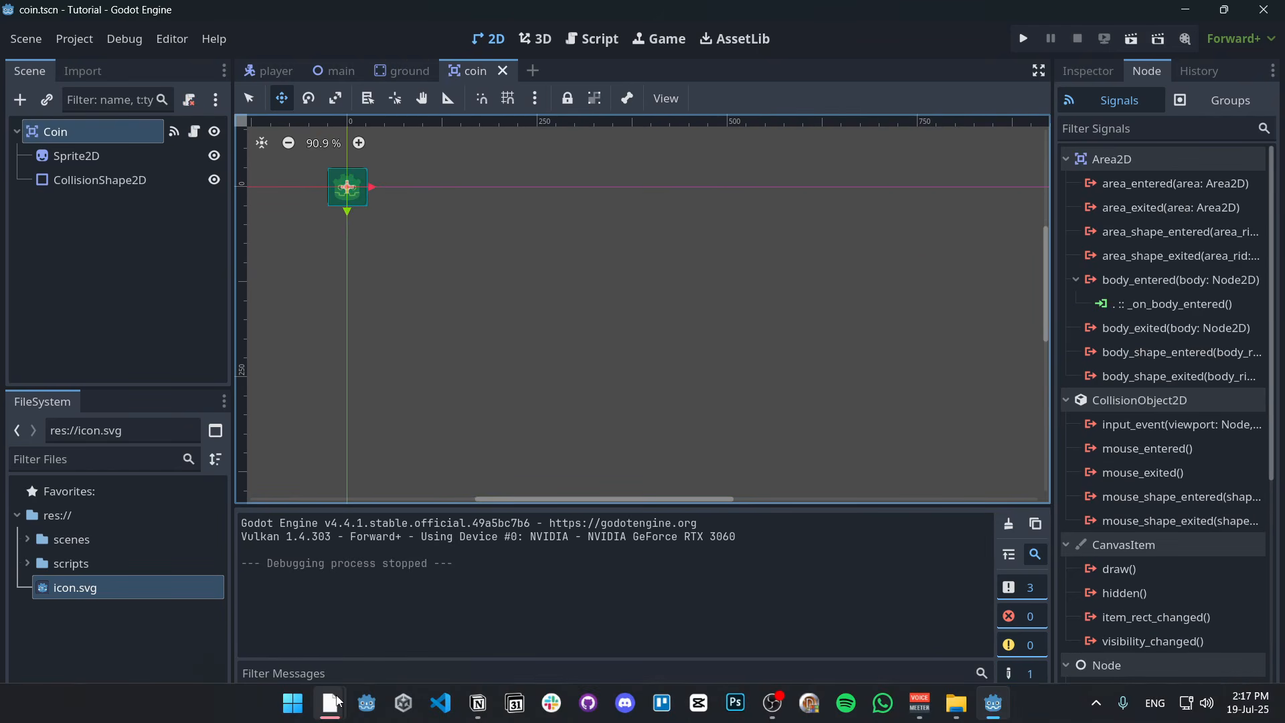
left_click(287, 560)
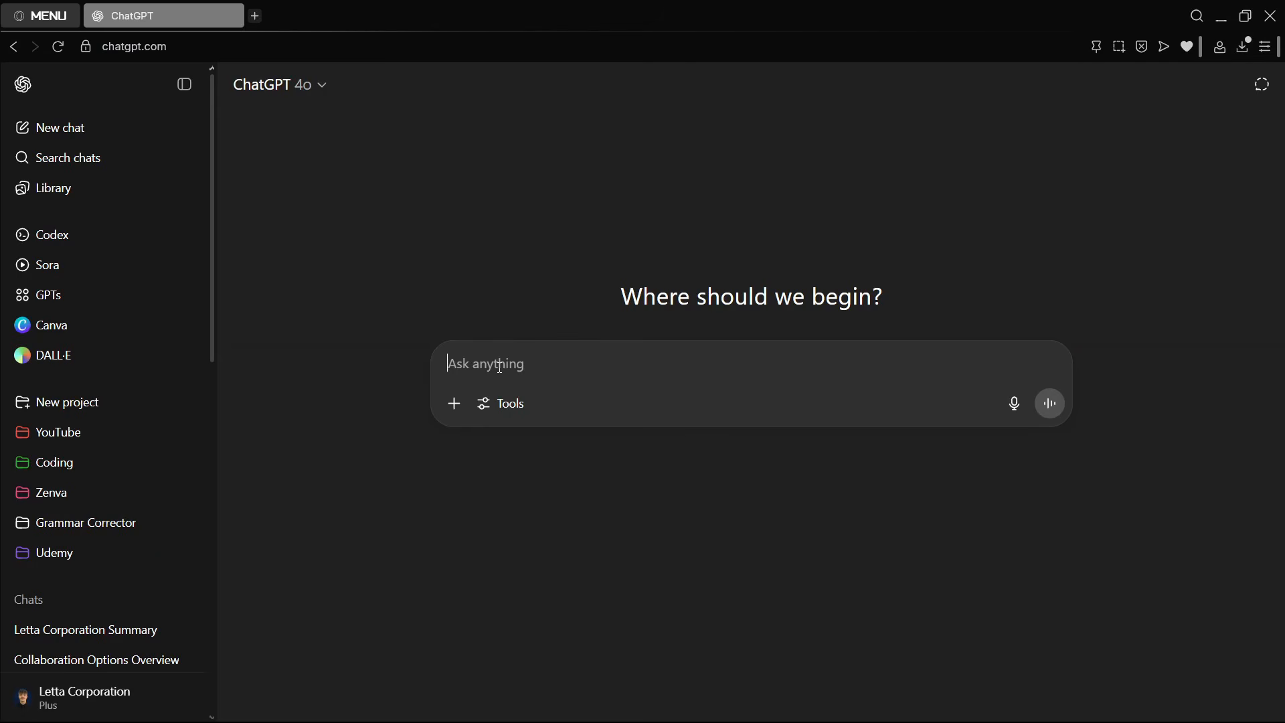
type("Give me a player sprite for my Godot game. It must be simple, cartoony and looking to the front")
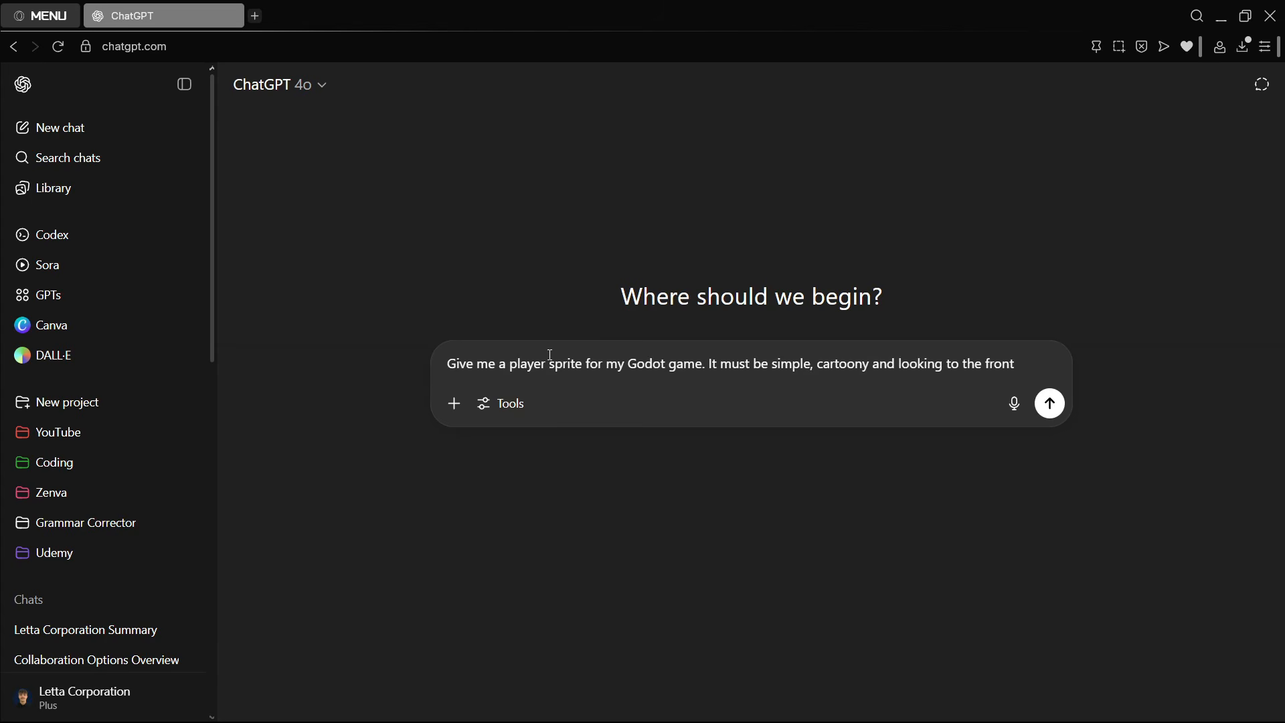
- Review the request and style wording of the player sprite prompt and submit it
left_click_drag(619, 364, 1018, 364)
left_click(1017, 366)
left_click_drag(705, 370, 440, 366)
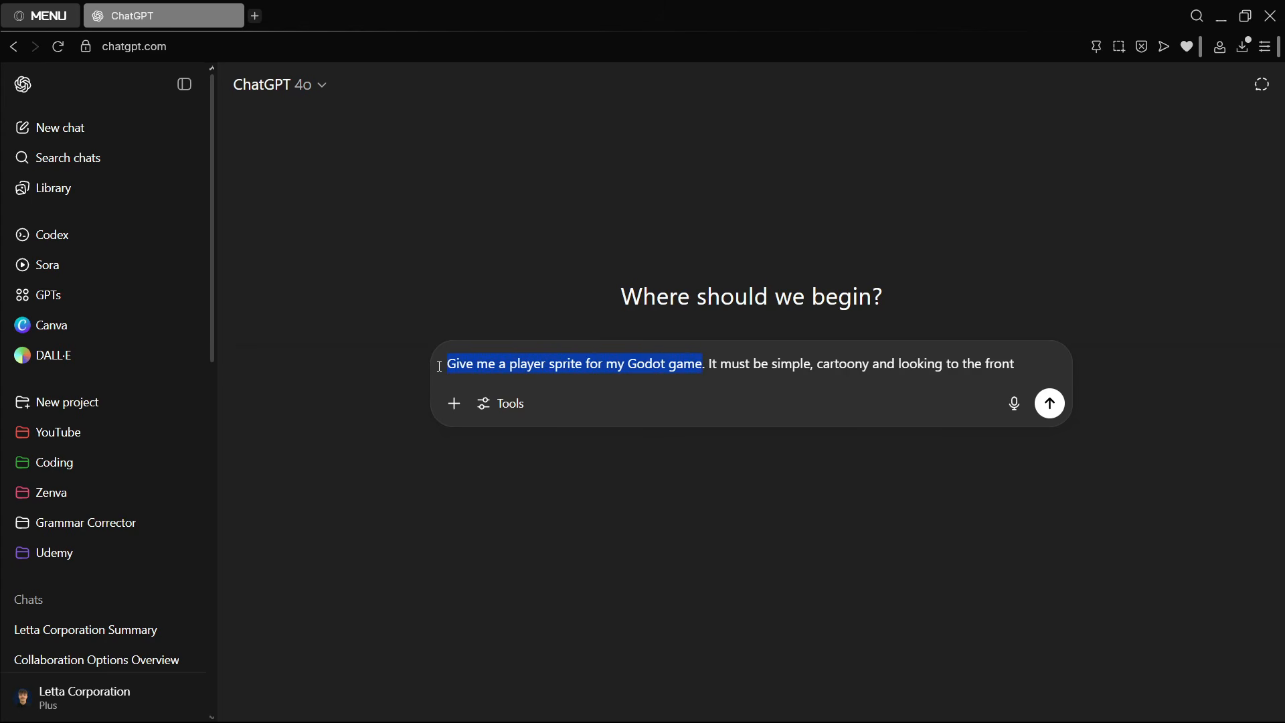
left_click(692, 364)
left_click_drag(708, 367, 1006, 381)
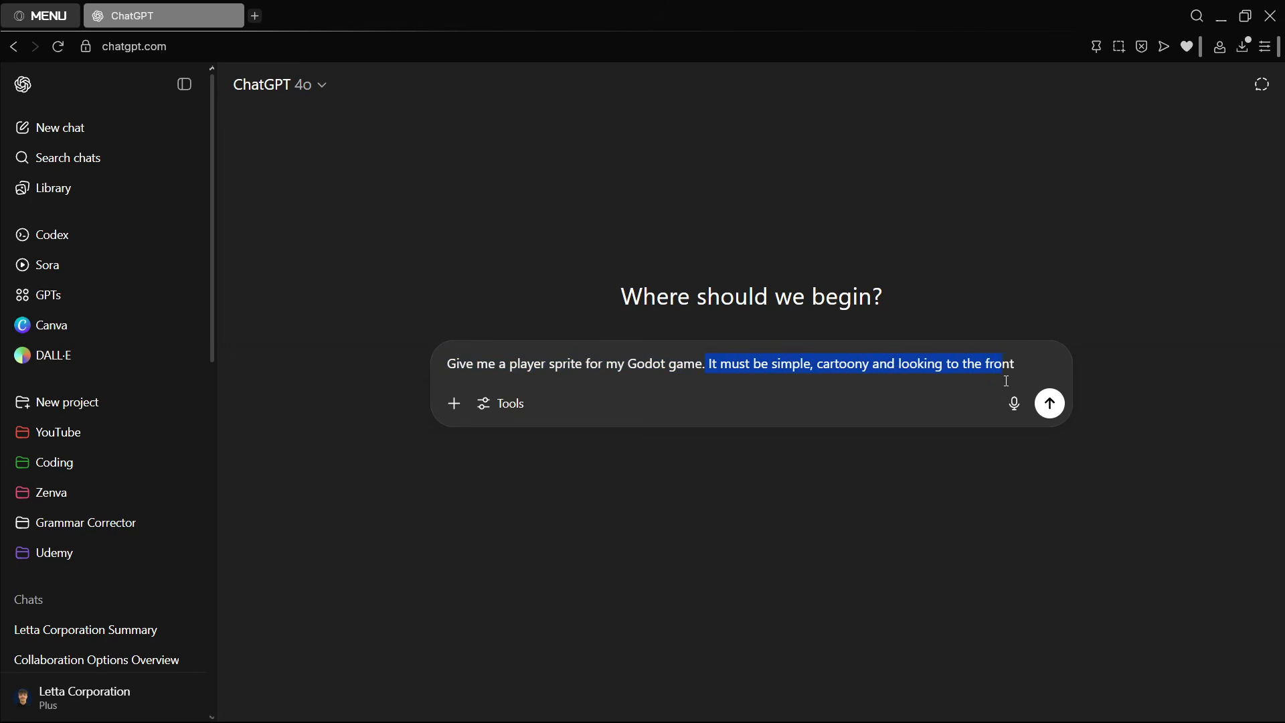
left_click(1028, 366)
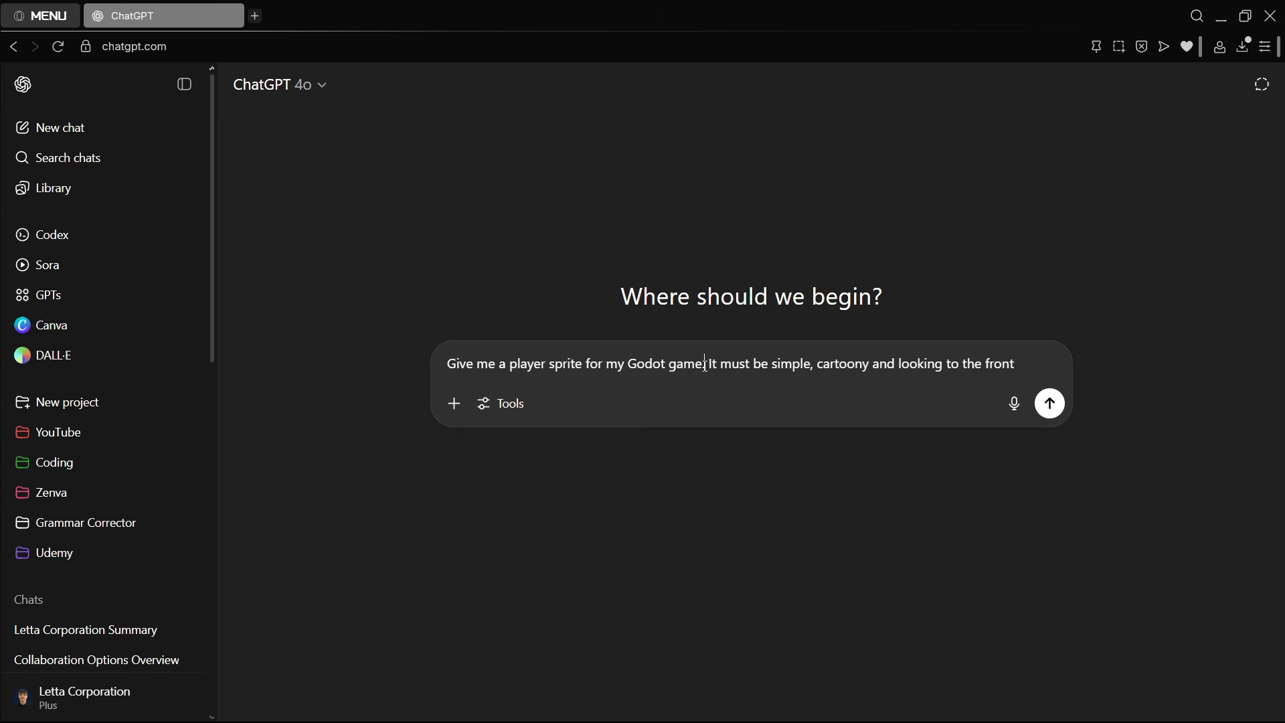
mouse_move(704, 366)
left_mouse_down()
mouse_move(441, 366)
mouse_move(706, 364)
left_mouse_up()
left_click(461, 361)
left_click(704, 364)
key("ctrl+shift+Right")
key("ctrl+shift+Right")
key("ctrl+shift+Right")
key("ctrl+shift+Right")
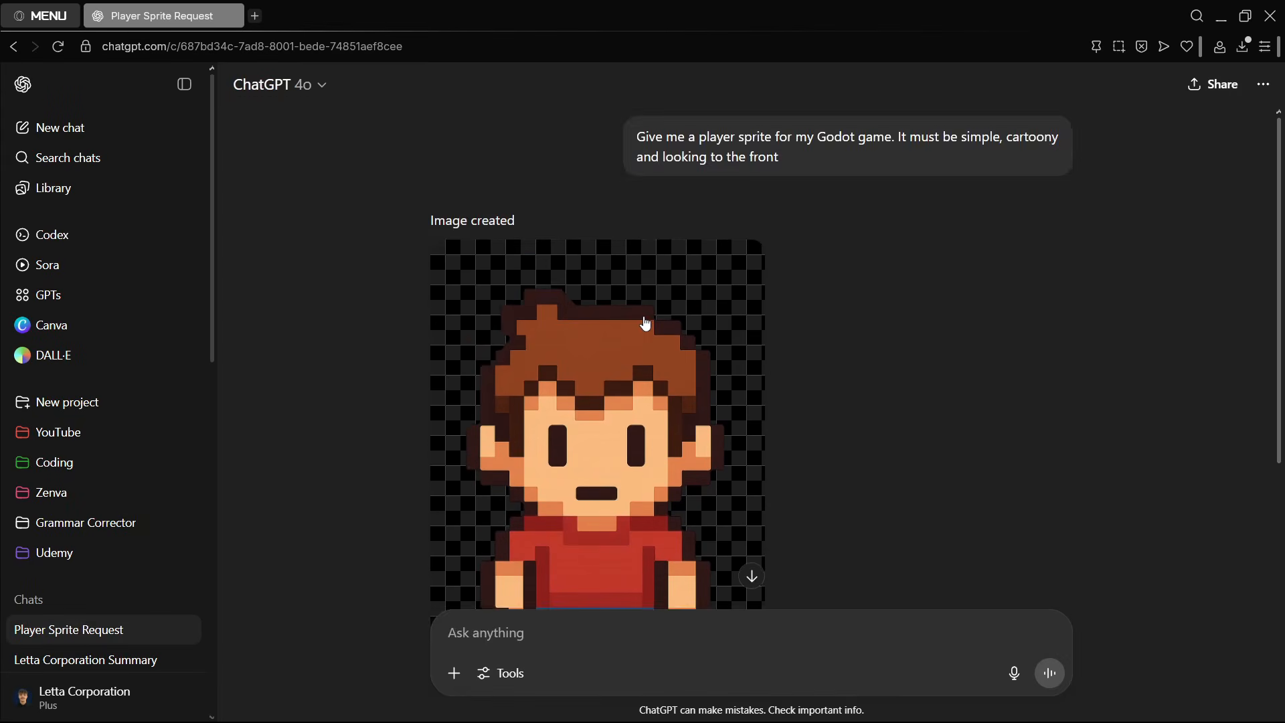
- Examine the generated player sprite in the chat and in the enlarged image view
scroll(645, 323, "down", 3)
left_click(645, 324)
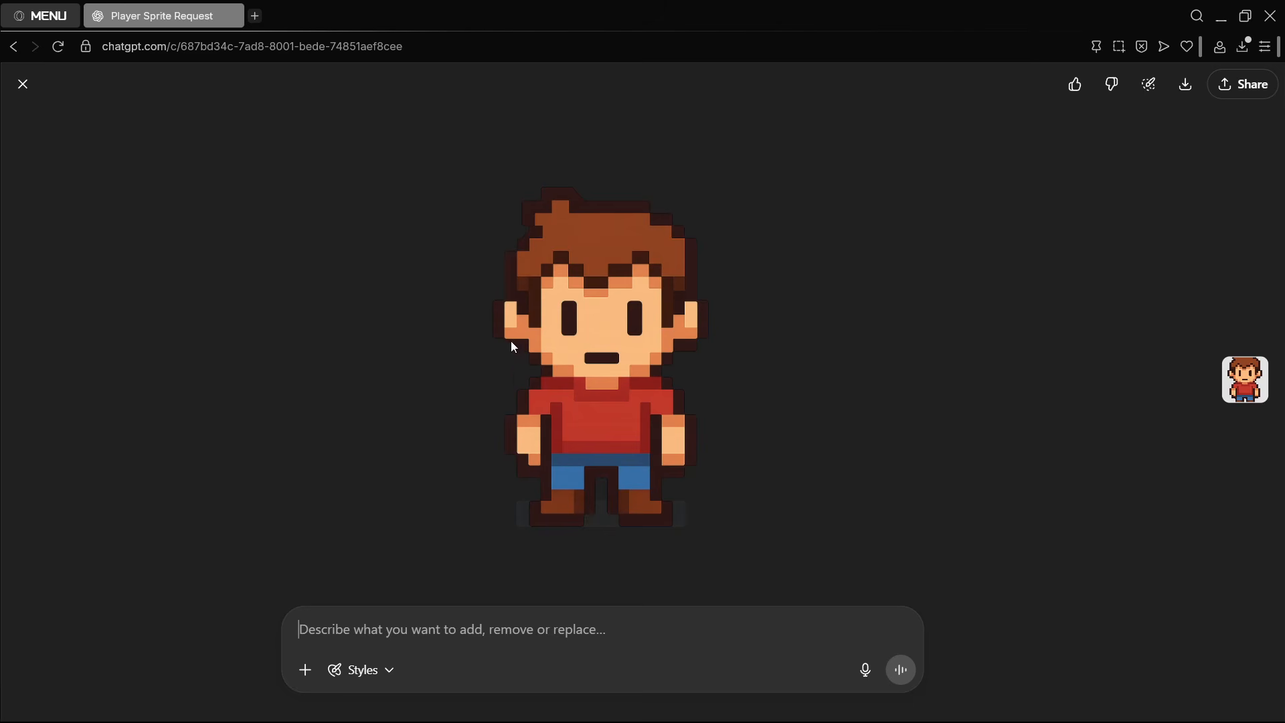
left_click(22, 84)
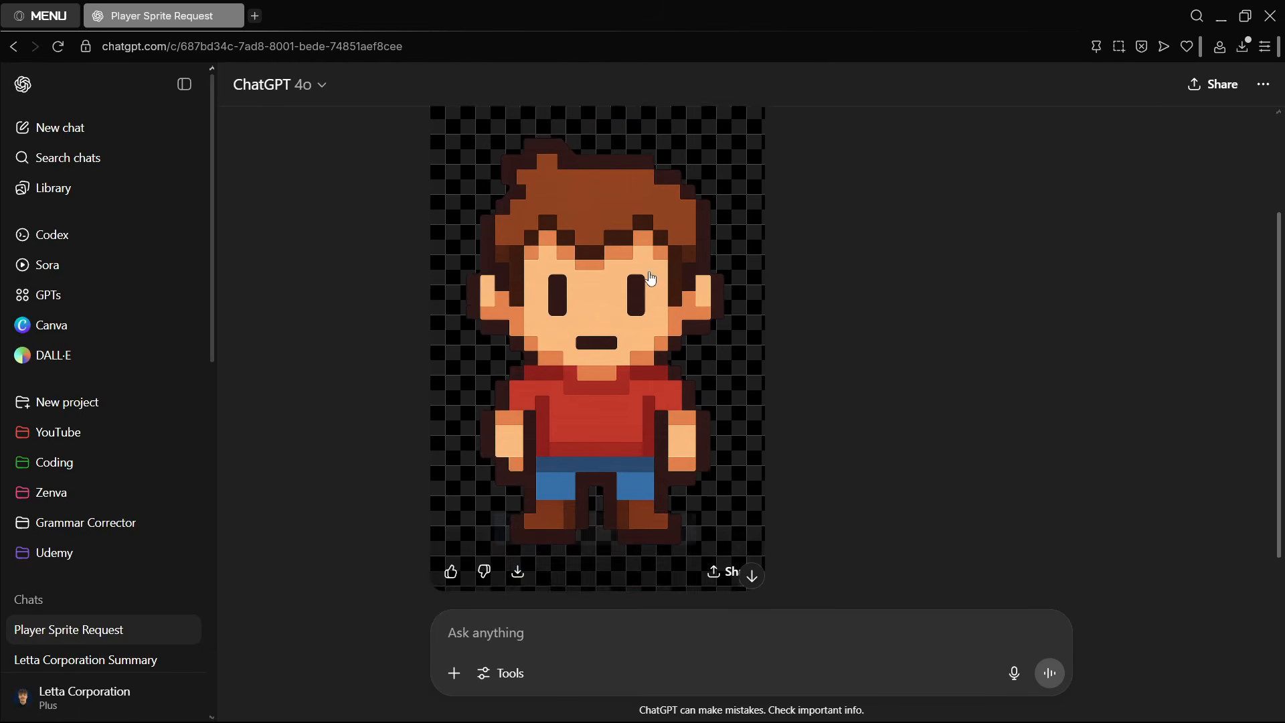
scroll(674, 293, "up", 2)
scroll(674, 292, "down", 4)
scroll(545, 350, "up", 4)
scroll(580, 272, "down", 3)
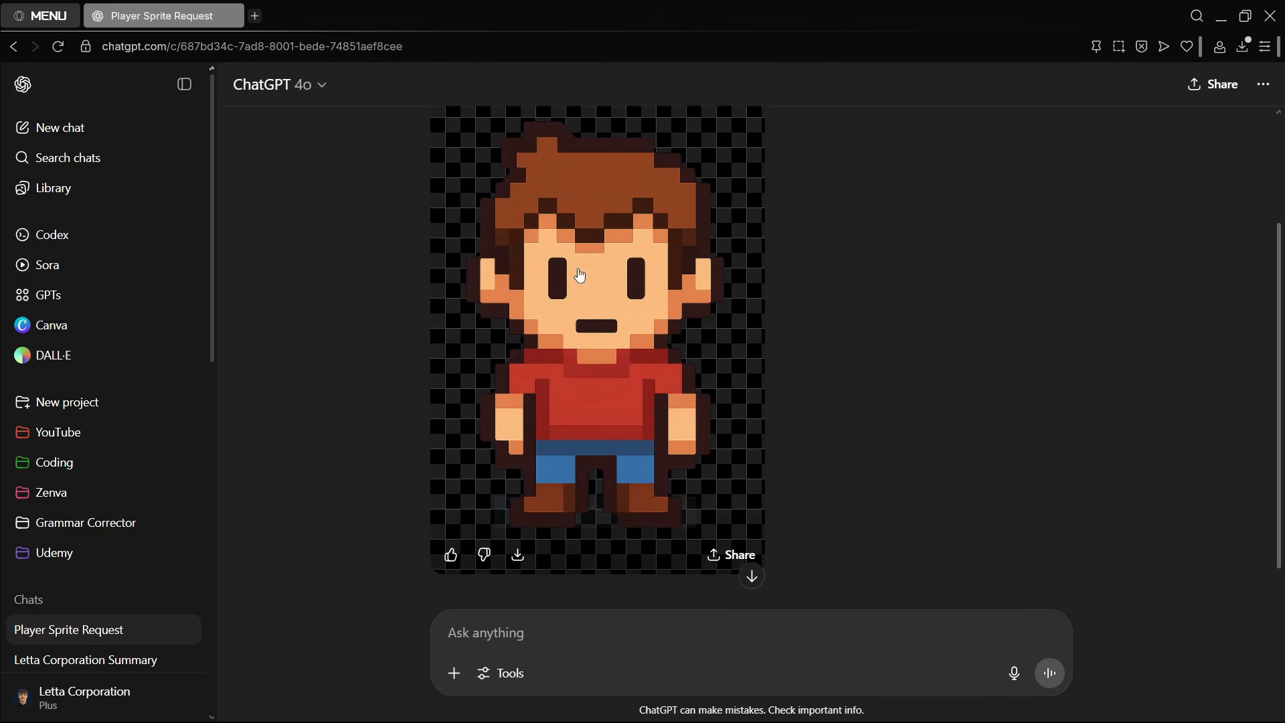
scroll(636, 352, "up", 3)
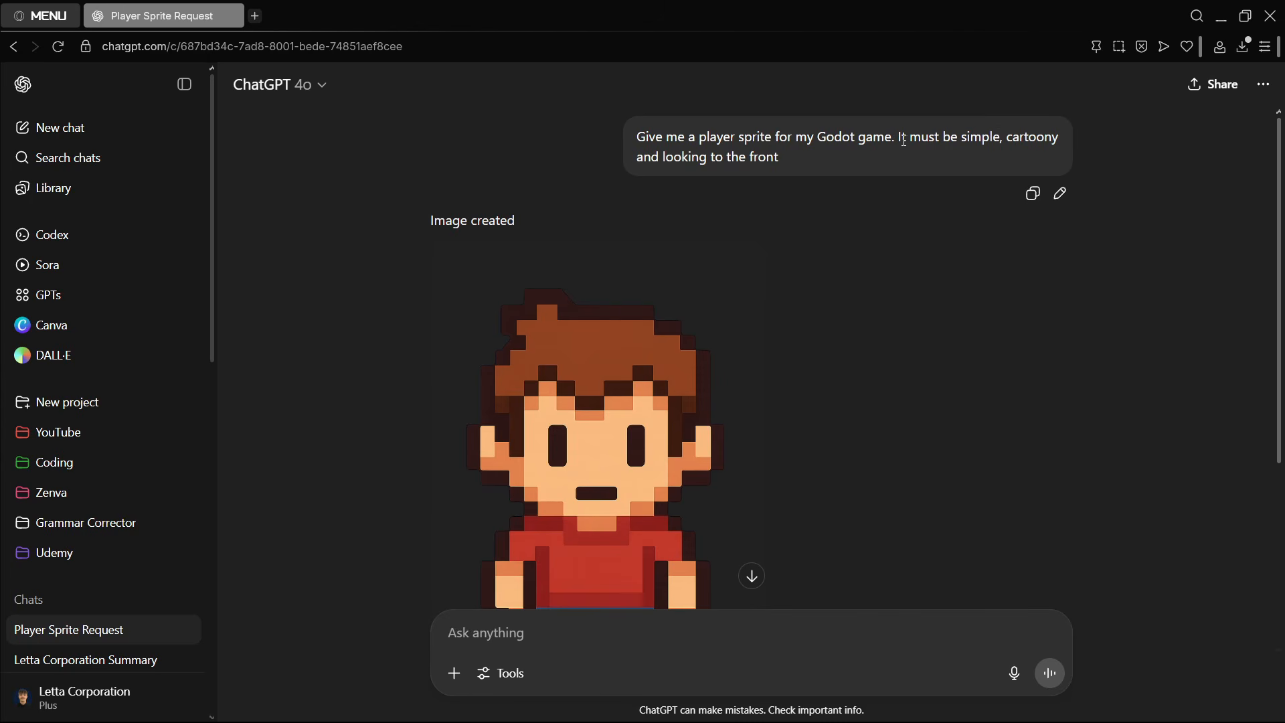
- Request a revised player sprite with "Like the concept. Not pixel art, just minimalist (but not pixel art)"
left_click_drag(1001, 136, 900, 134)
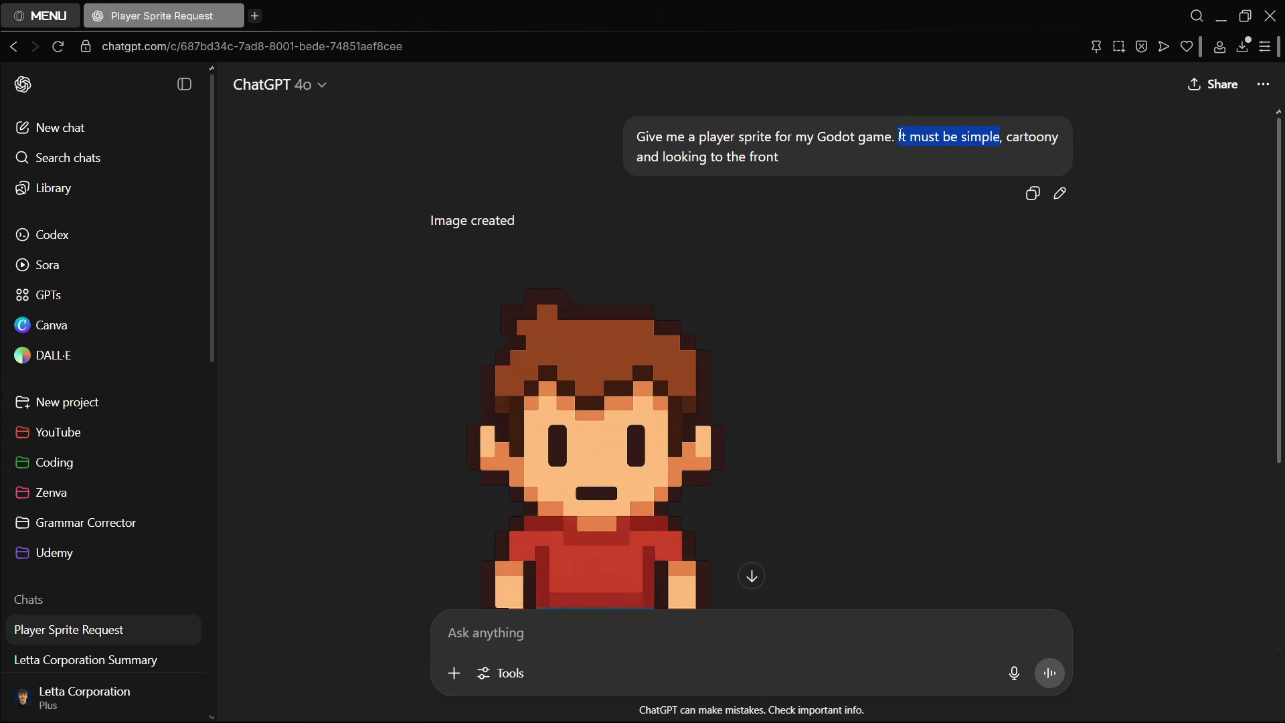
left_click(797, 281)
scroll(693, 354, "down", 3)
scroll(724, 380, "up", 3)
left_click(547, 627)
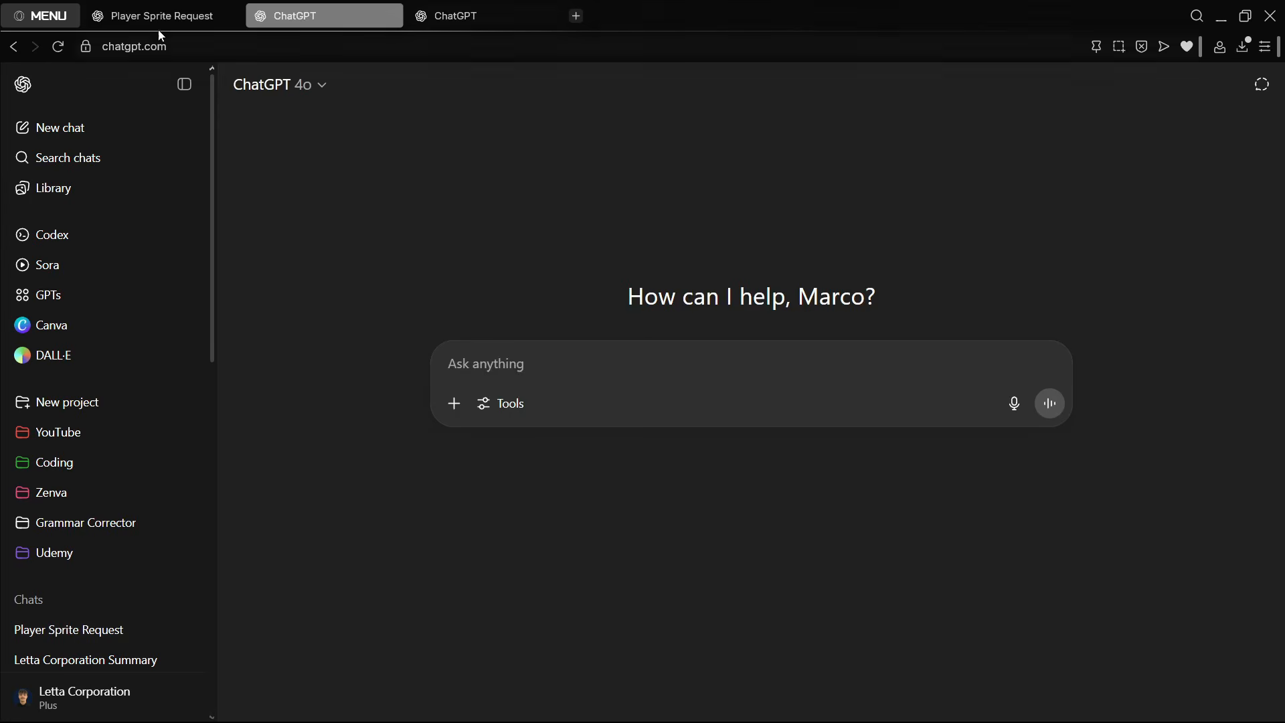
left_click(161, 16)
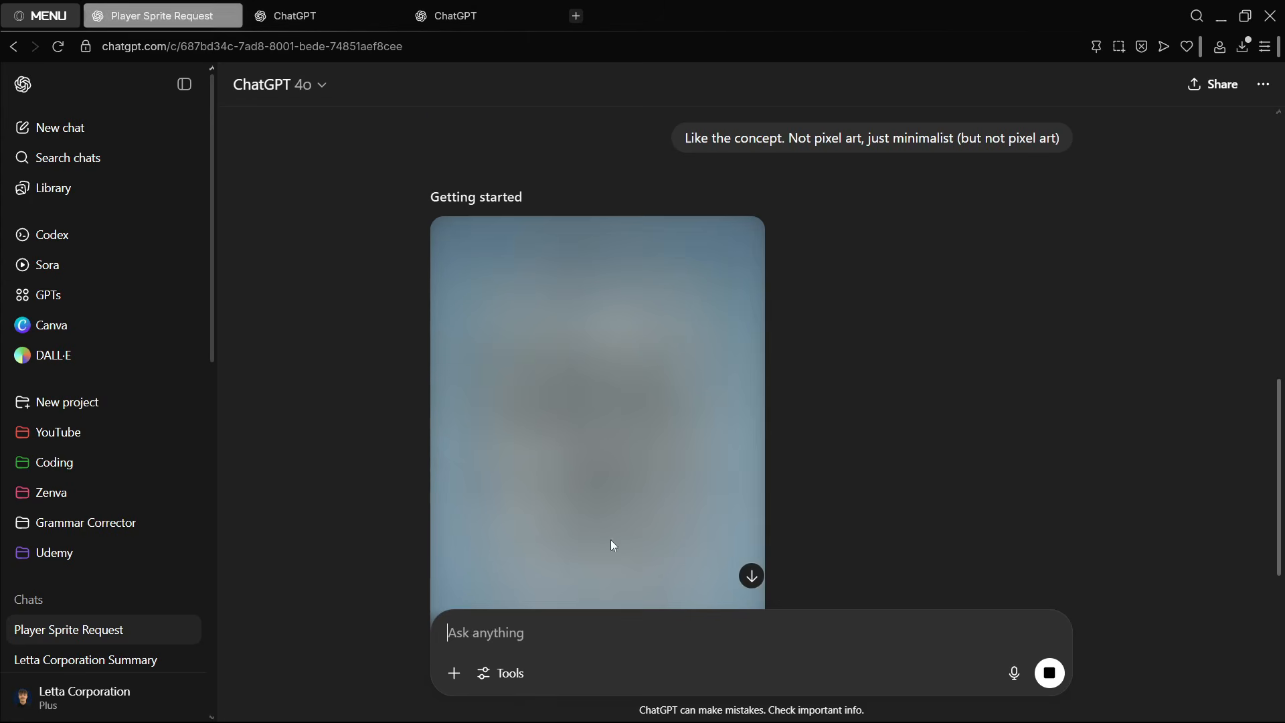
scroll(659, 348, "up", 2)
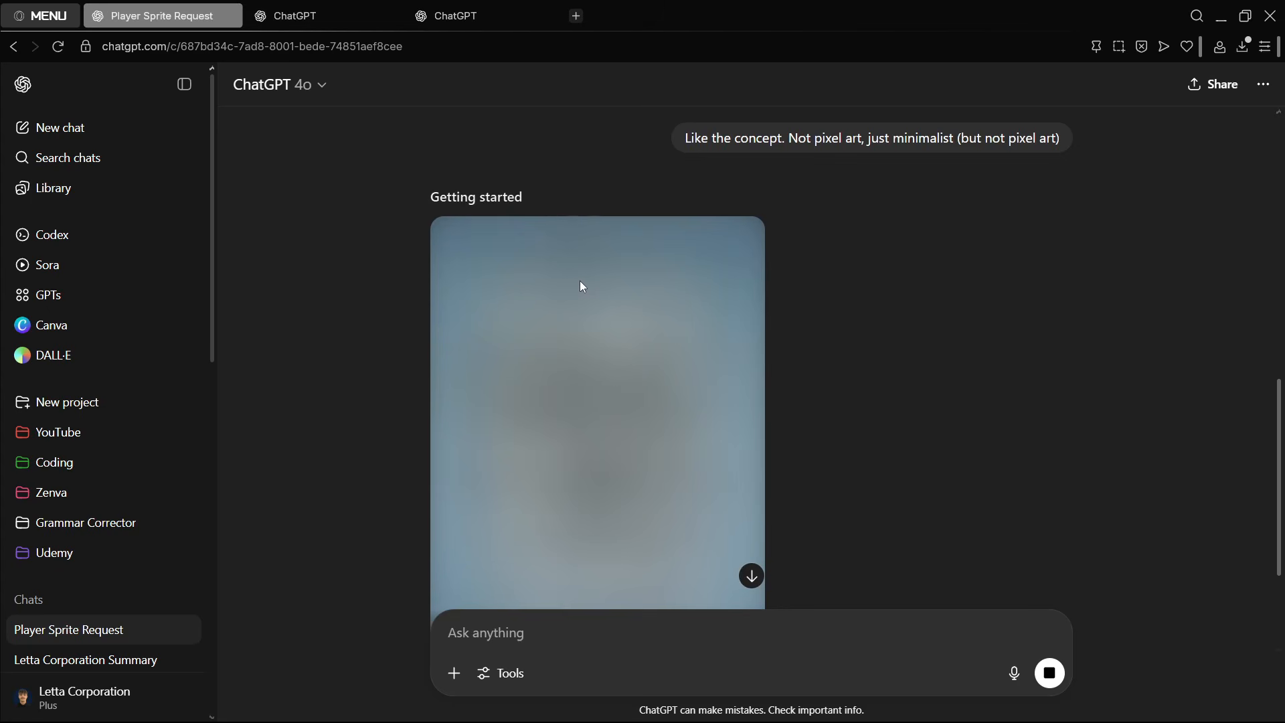
- In the second ChatGPT tab, submit the prompt "Create me a 2D coin for my godot game. Cartoony style"
key("ctrl+Tab")
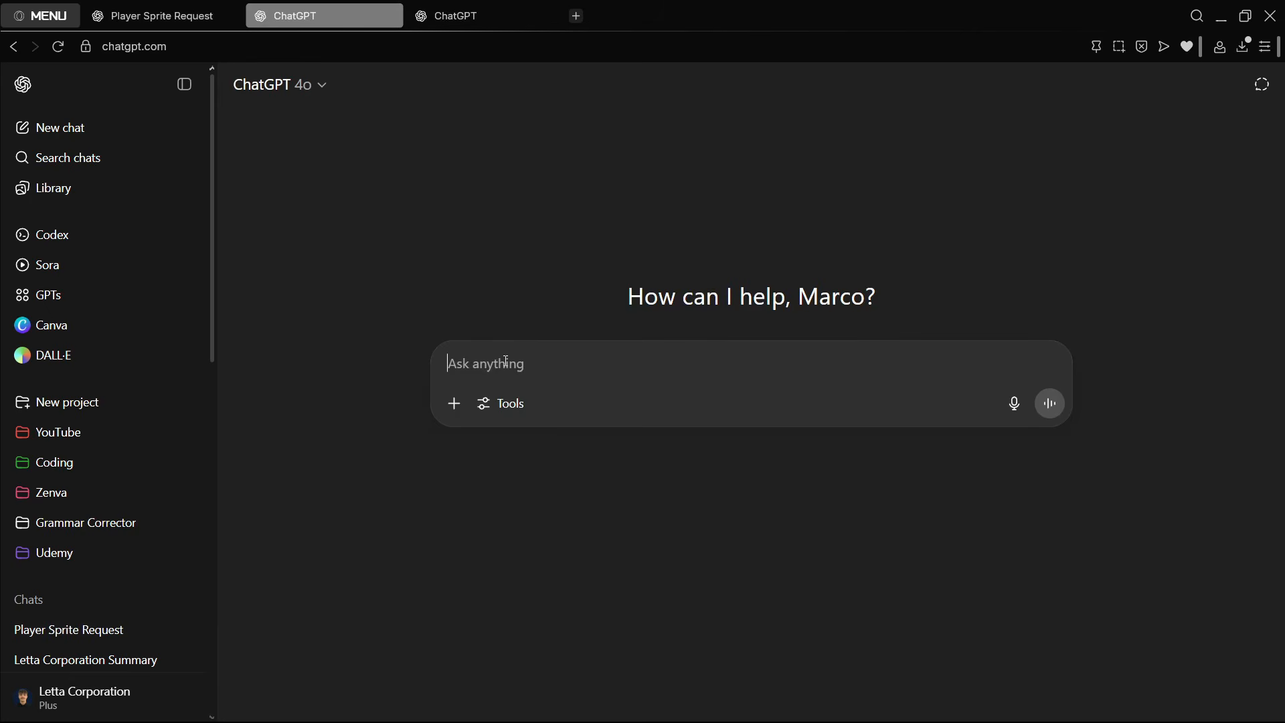
type("Create me a 2D coin for my godot game. Cartoony style")
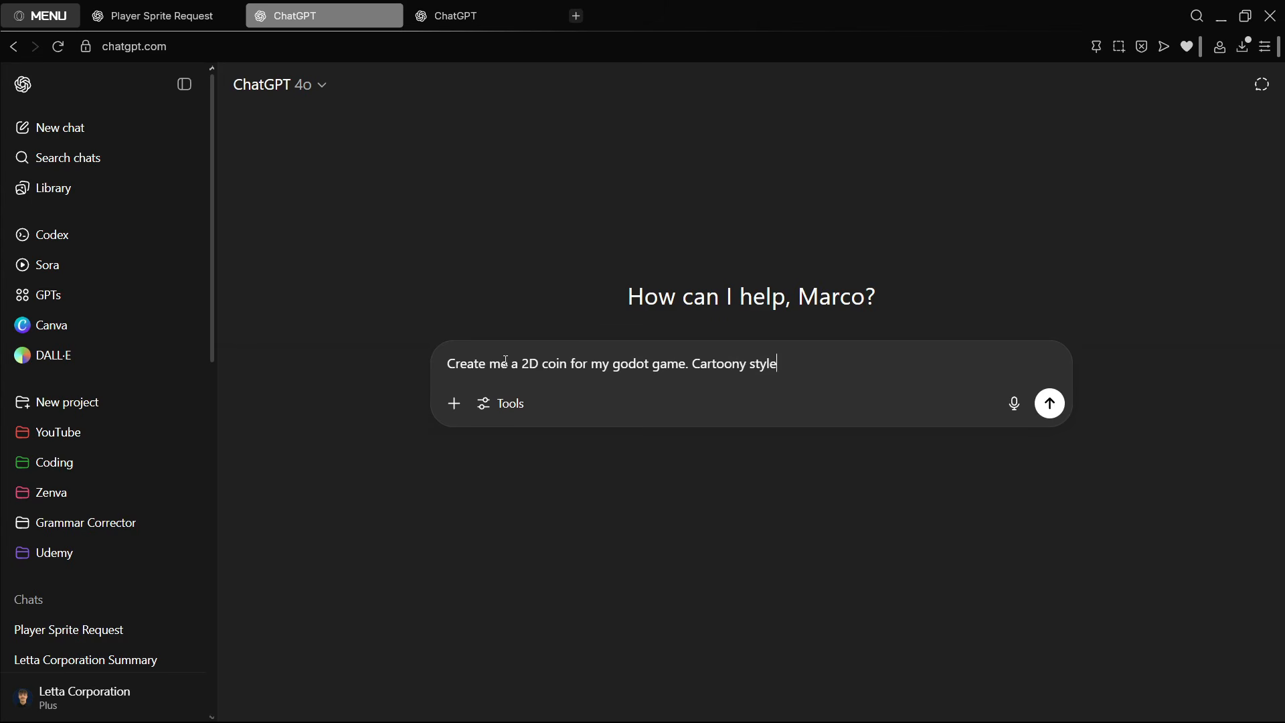
key("ctrl+a")
key("ctrl+c")
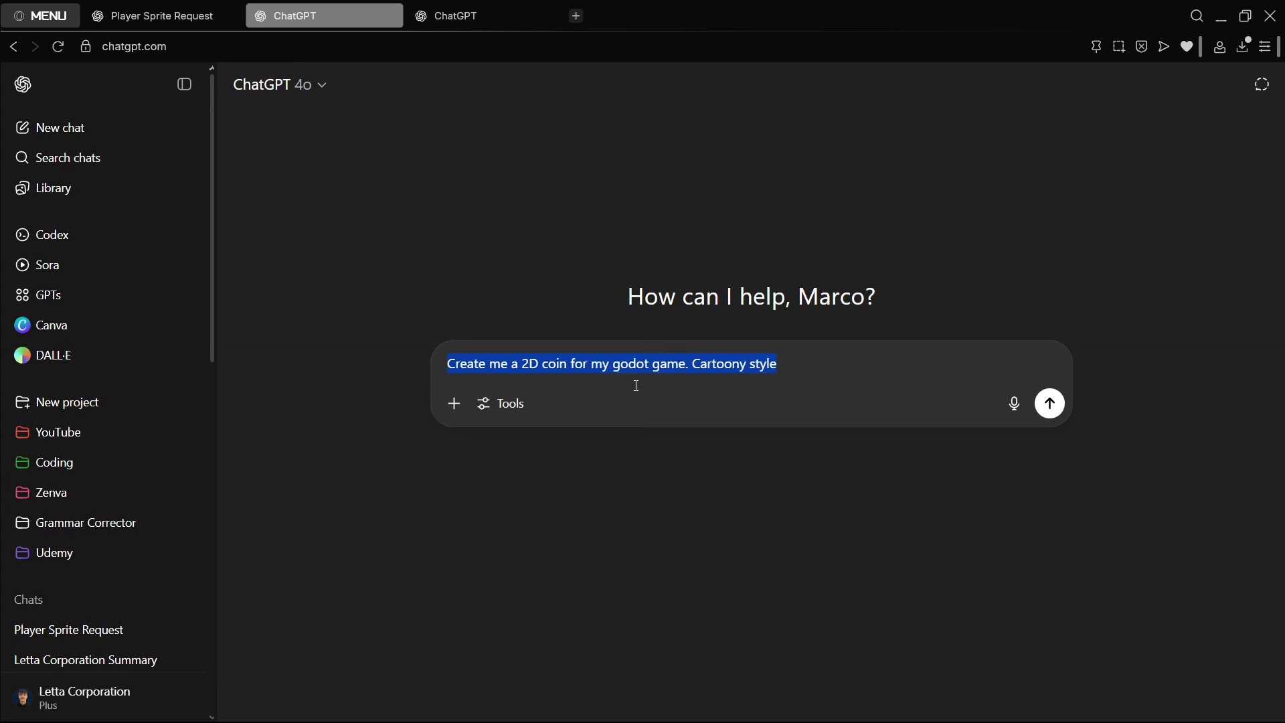
left_click(821, 368)
key("Return")
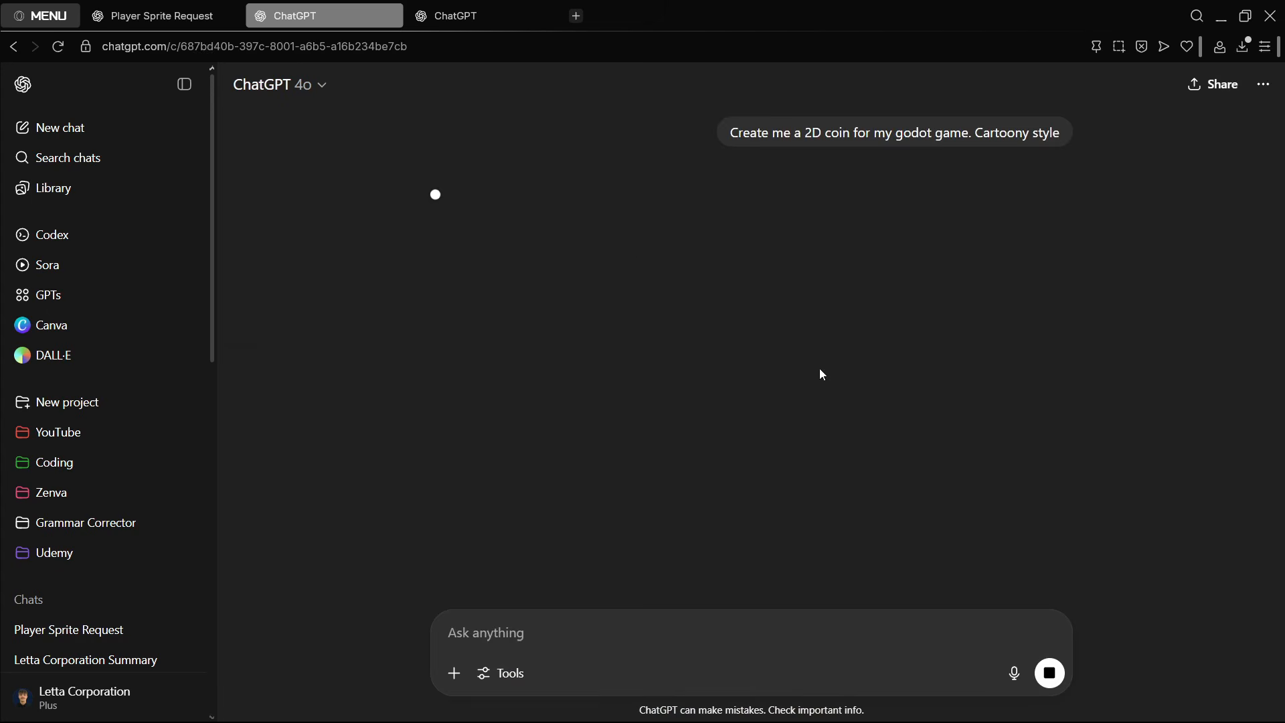
- In the third ChatGPT tab, submit the prompt "Create me a 2D platform for my godot game. Cartoony style"
left_click(485, 15)
key("ctrl+v")
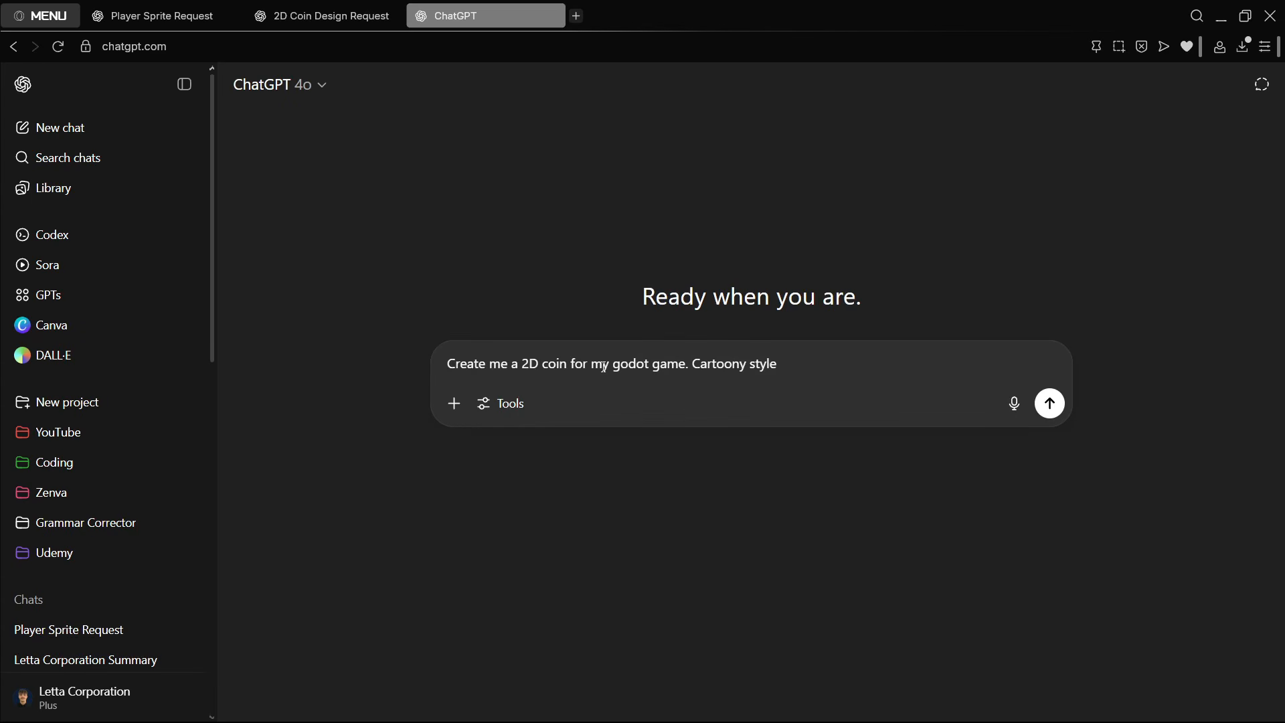
key("ctrl+shift+Right")
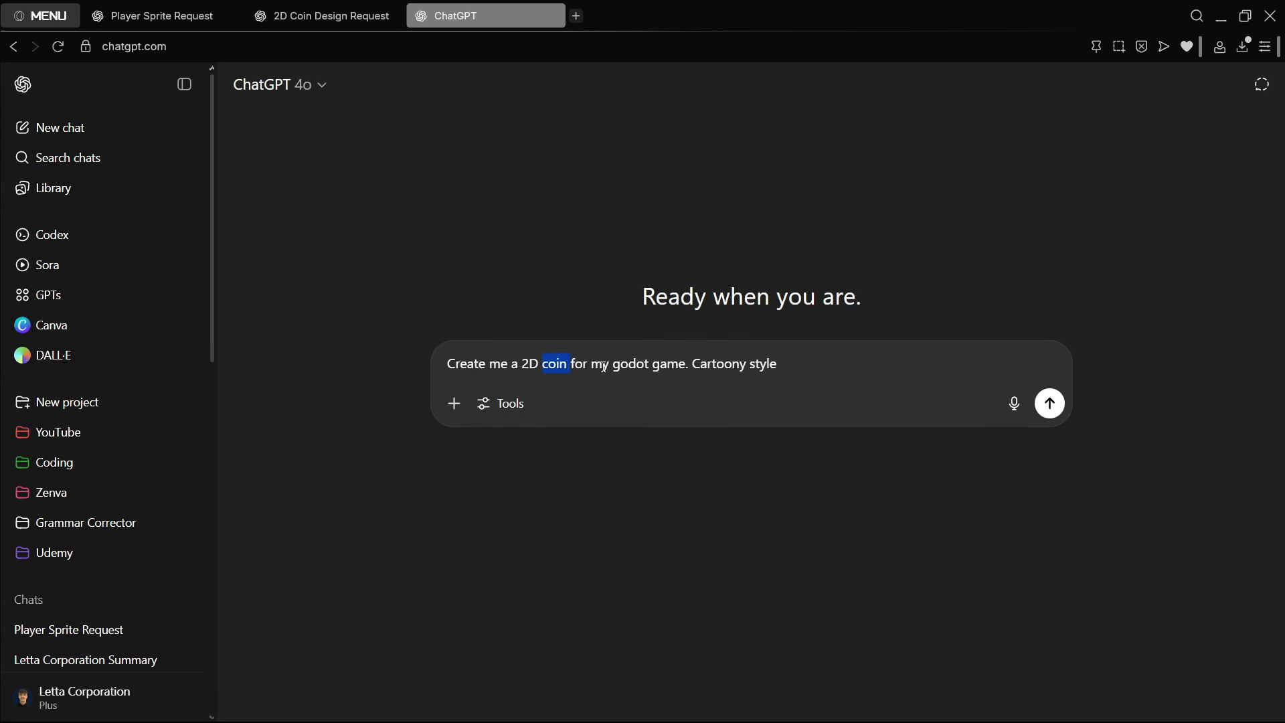
type("platform")
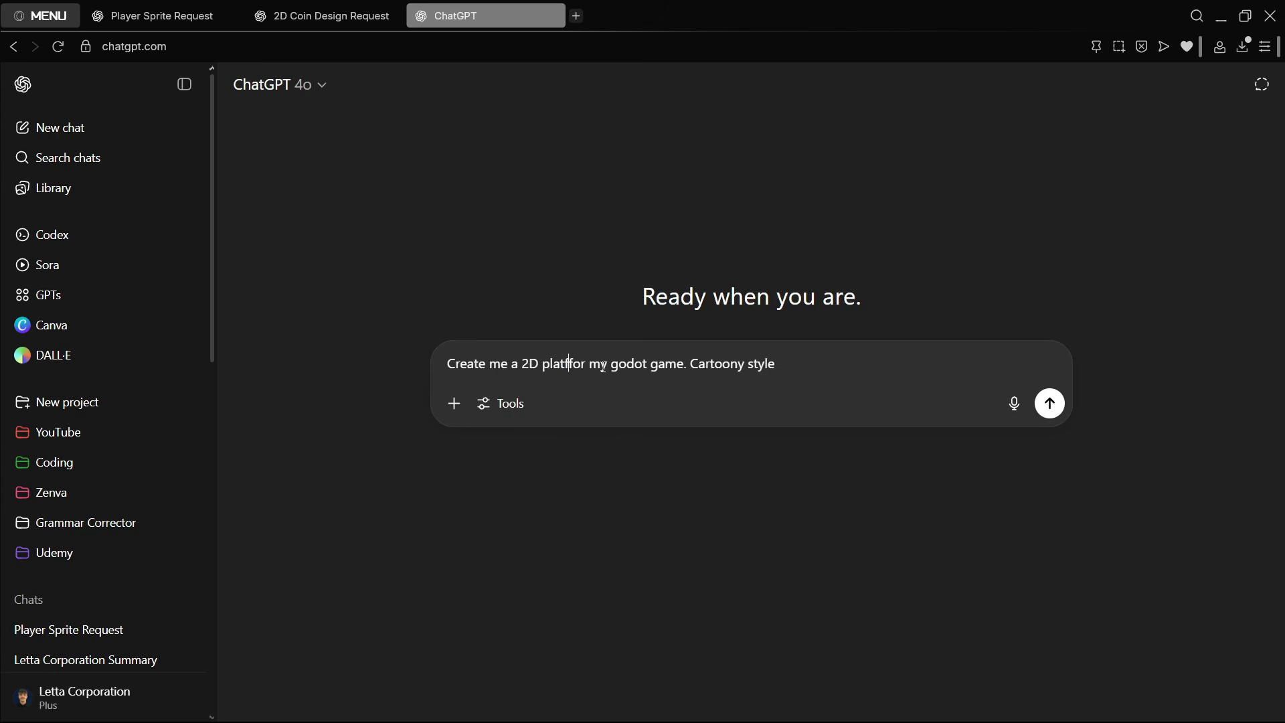
key("Return")
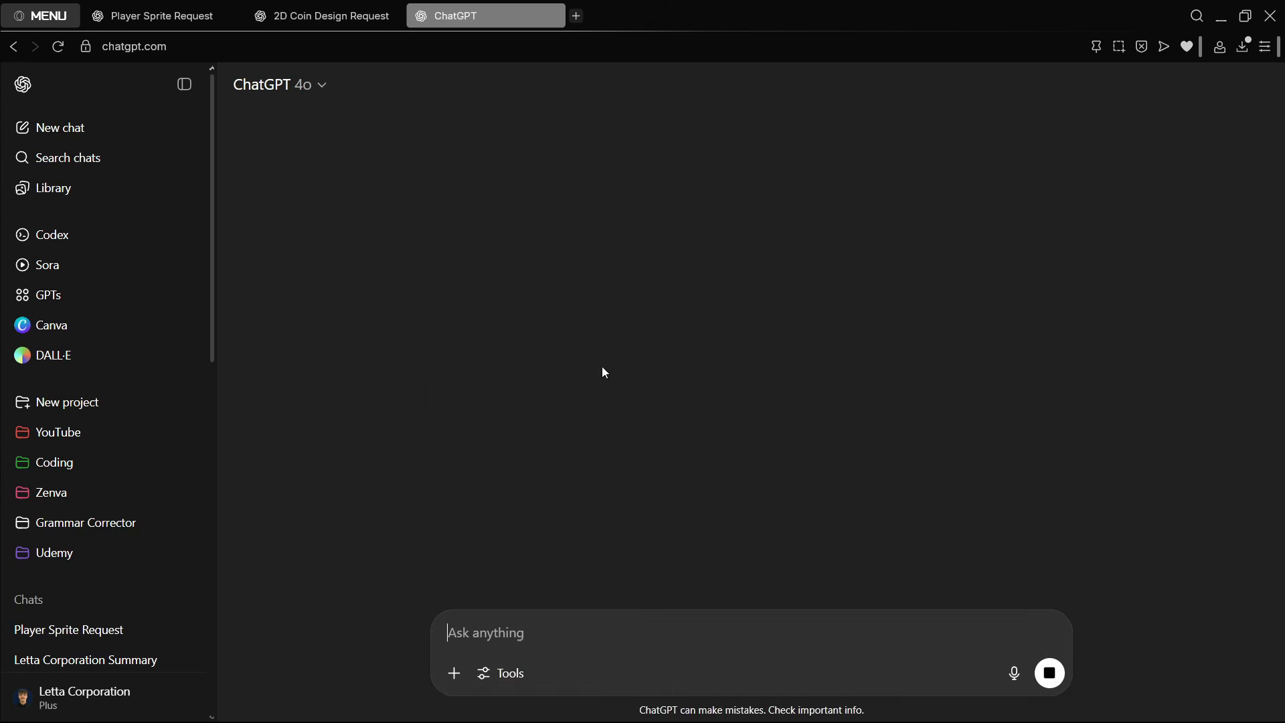
- Check the player sprite chat and examine the generated coin image in the enlarged view
left_click(158, 16)
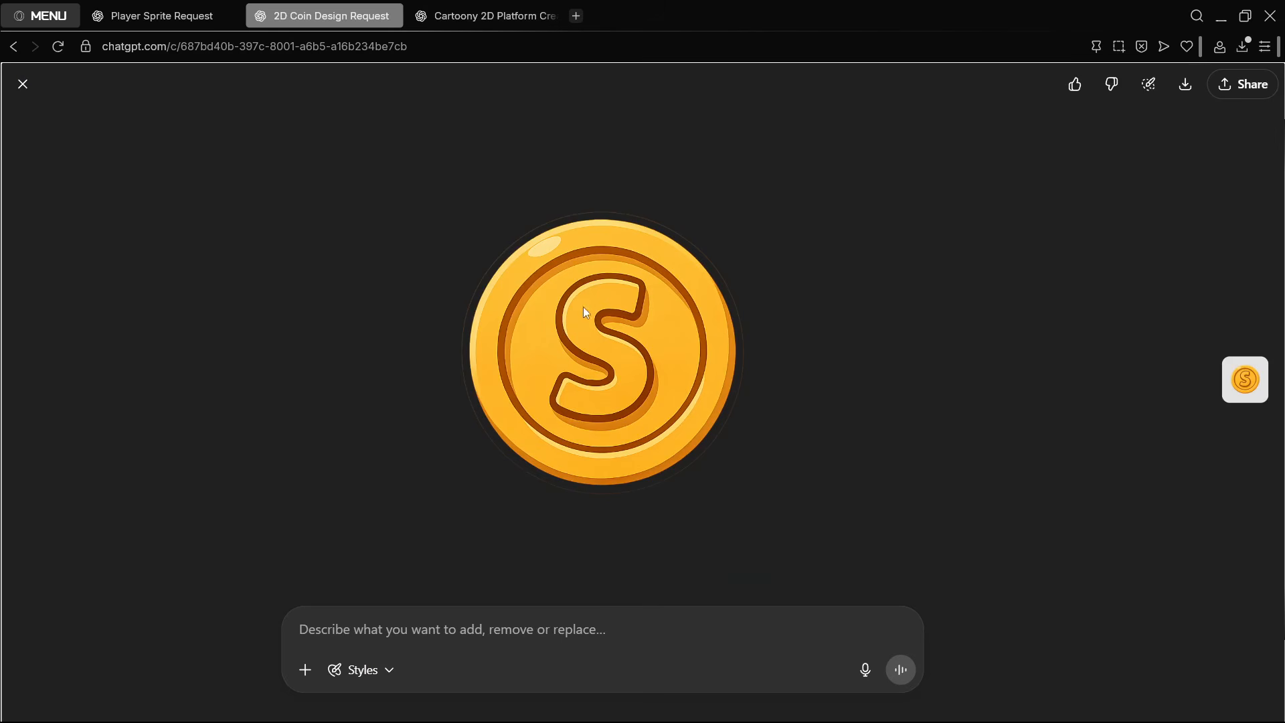
left_click(23, 83)
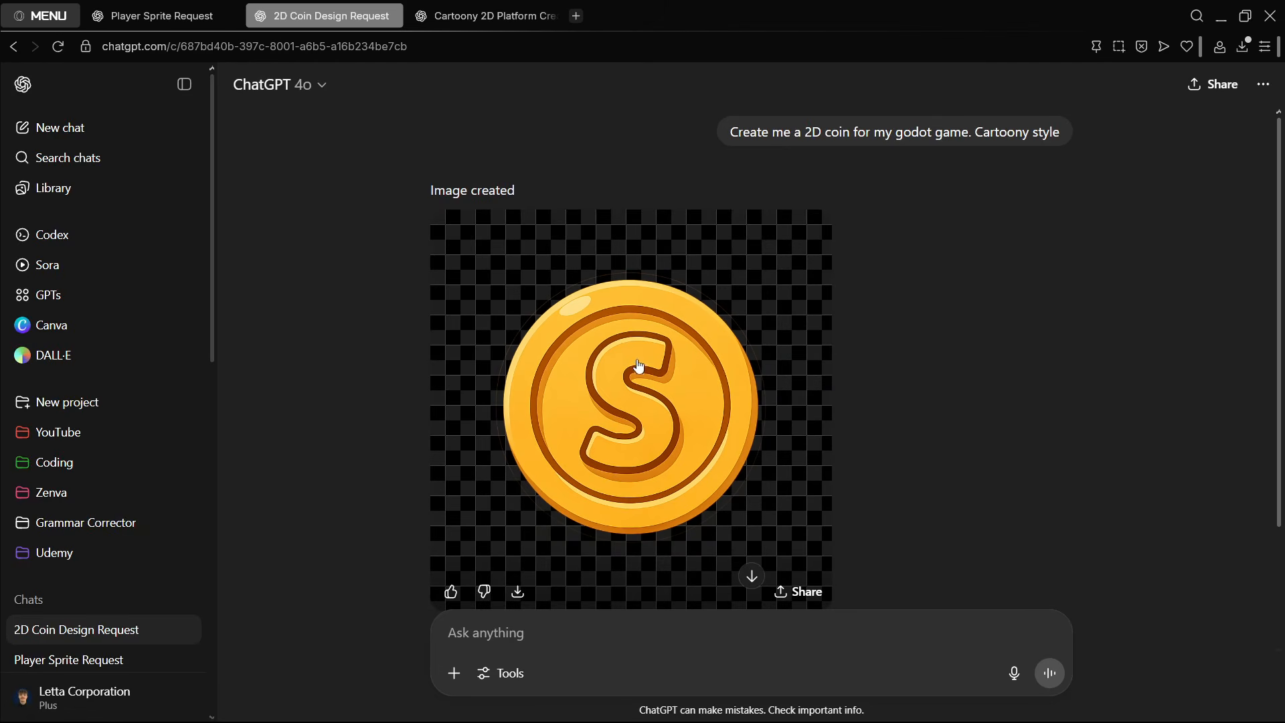
scroll(639, 365, "down", 2)
left_click(634, 281)
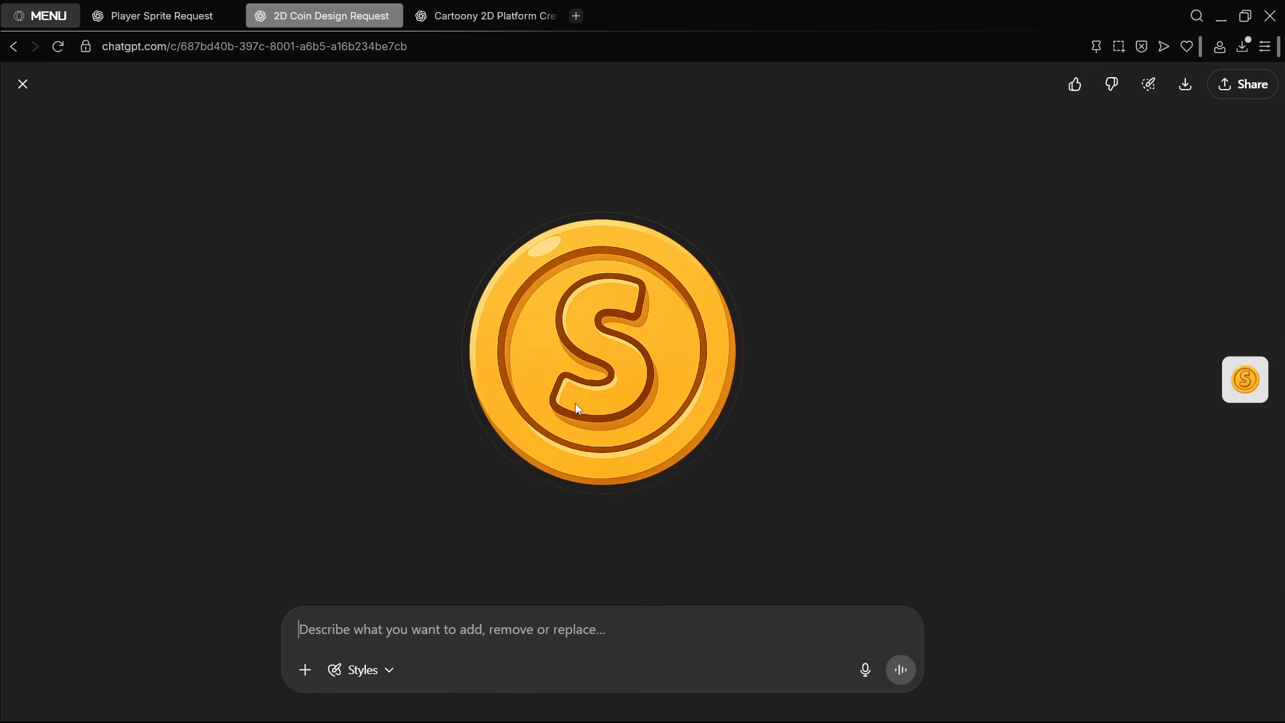
left_click(23, 84)
- Open the generated platform image in the enlarged view to examine its artwork and background
left_click(482, 16)
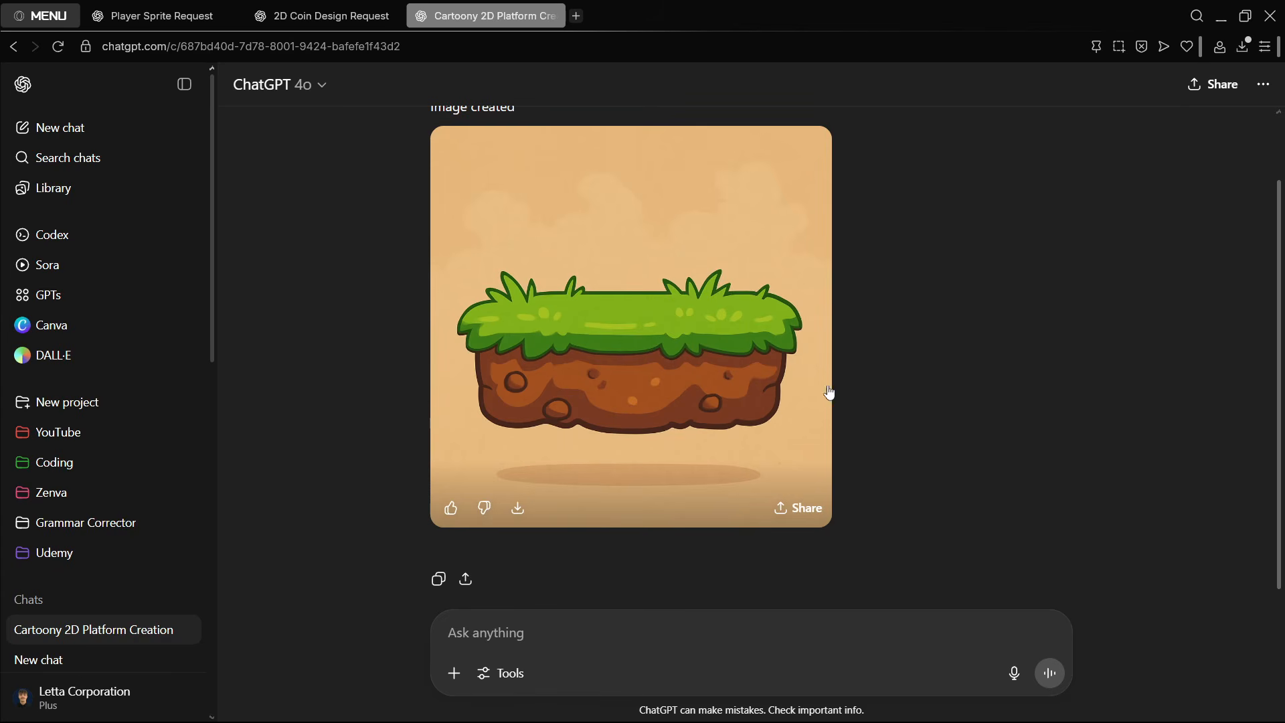
scroll(950, 400, "up", 1)
left_click(736, 435)
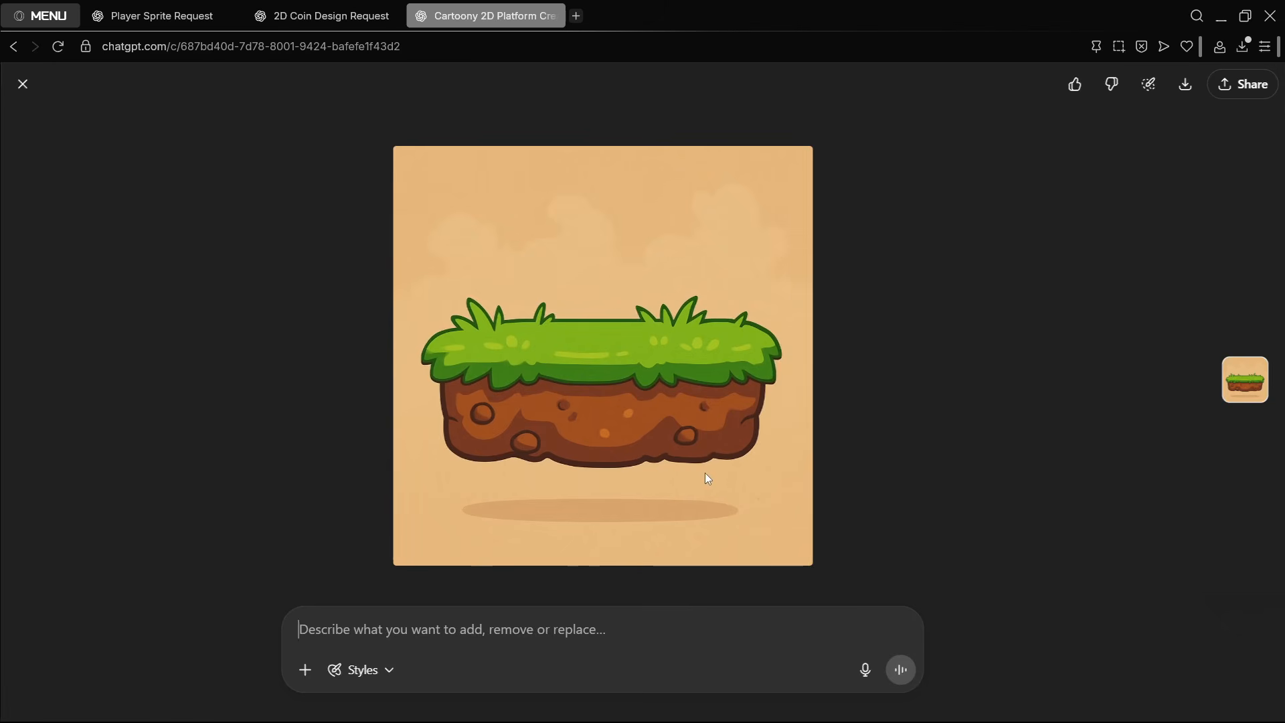
- Close the enlarged platform image and examine the minimalist player image enlarged in the player sprite chat
left_click(22, 85)
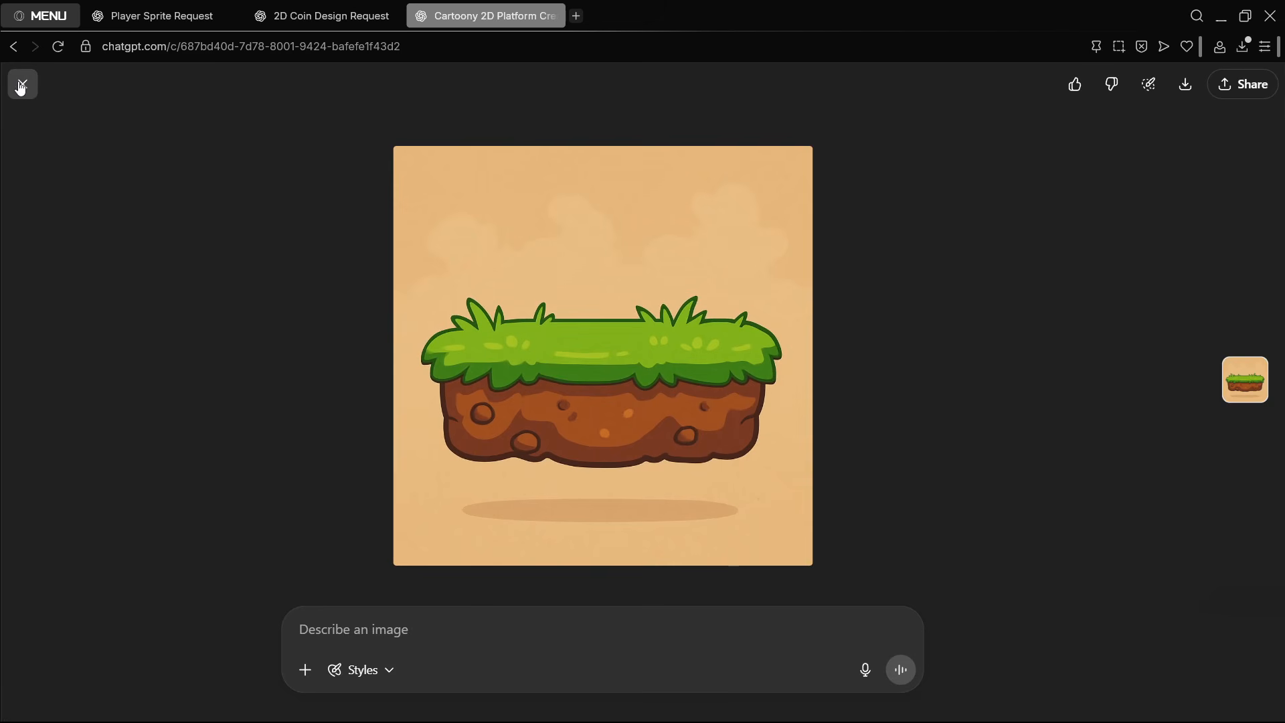
left_click(321, 15)
left_click(161, 15)
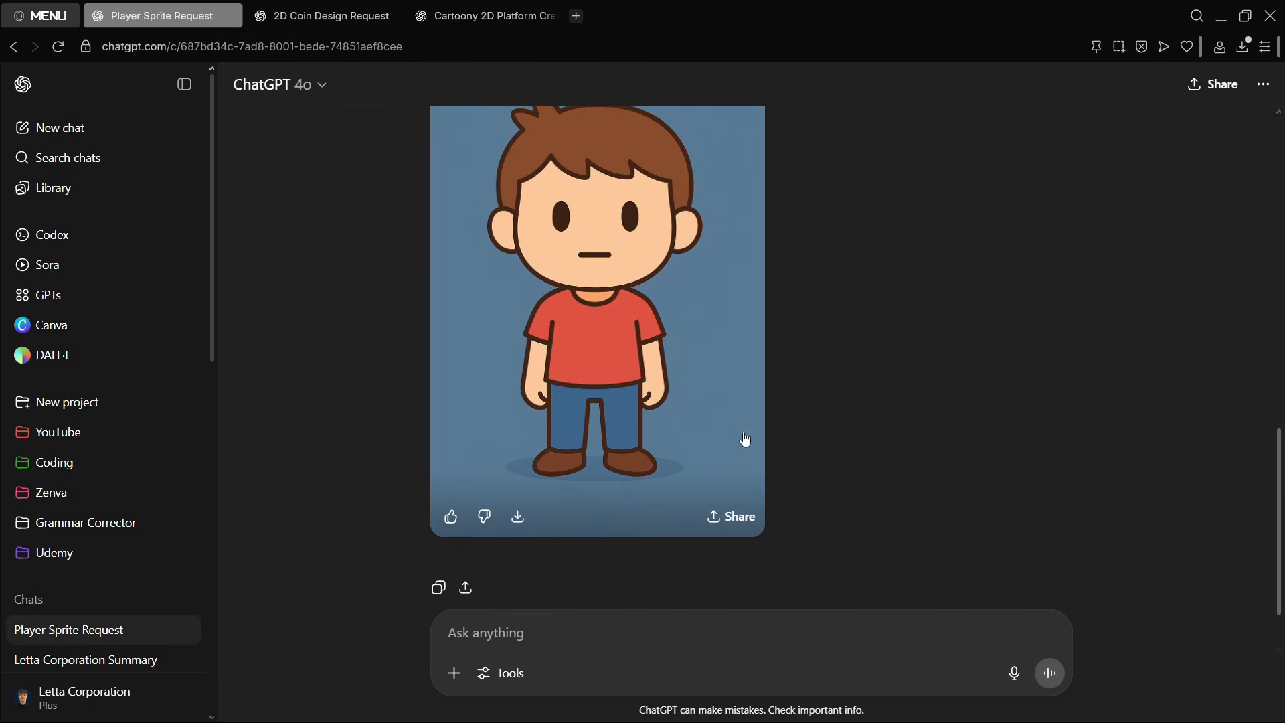
left_click(743, 438)
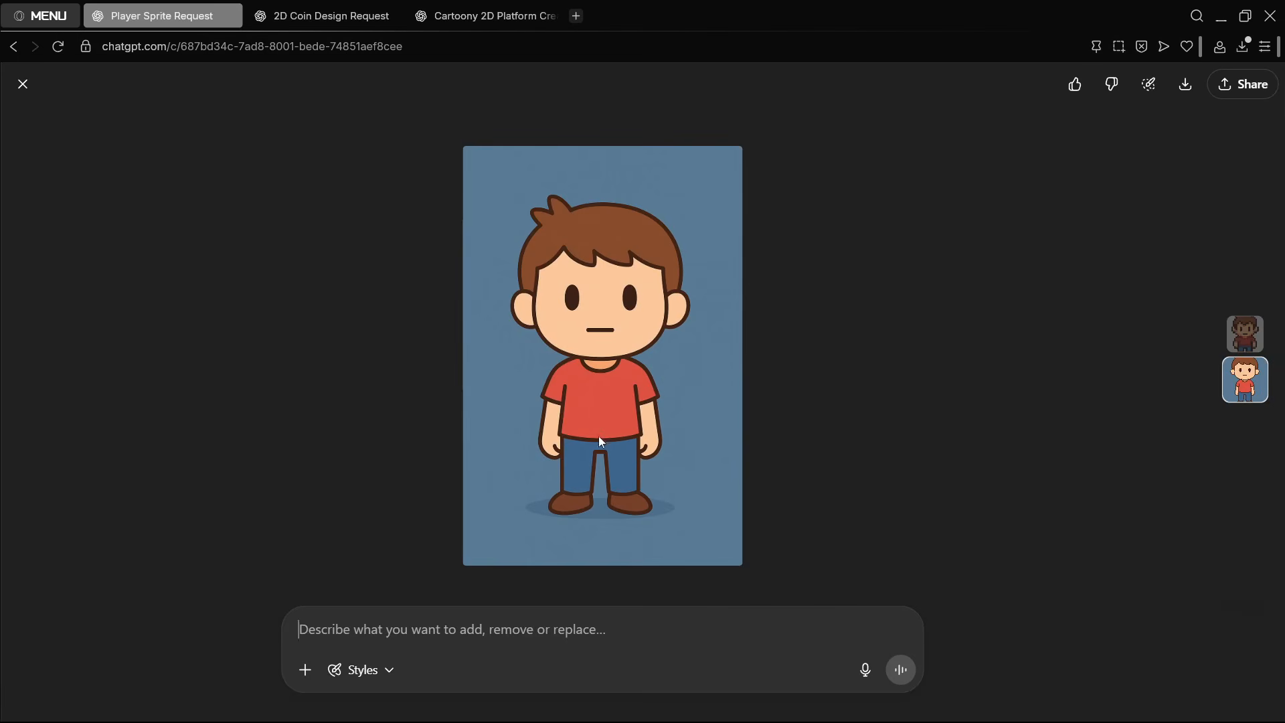
scroll(605, 339, "up", 1)
scroll(605, 339, "down", 1)
left_click(19, 83)
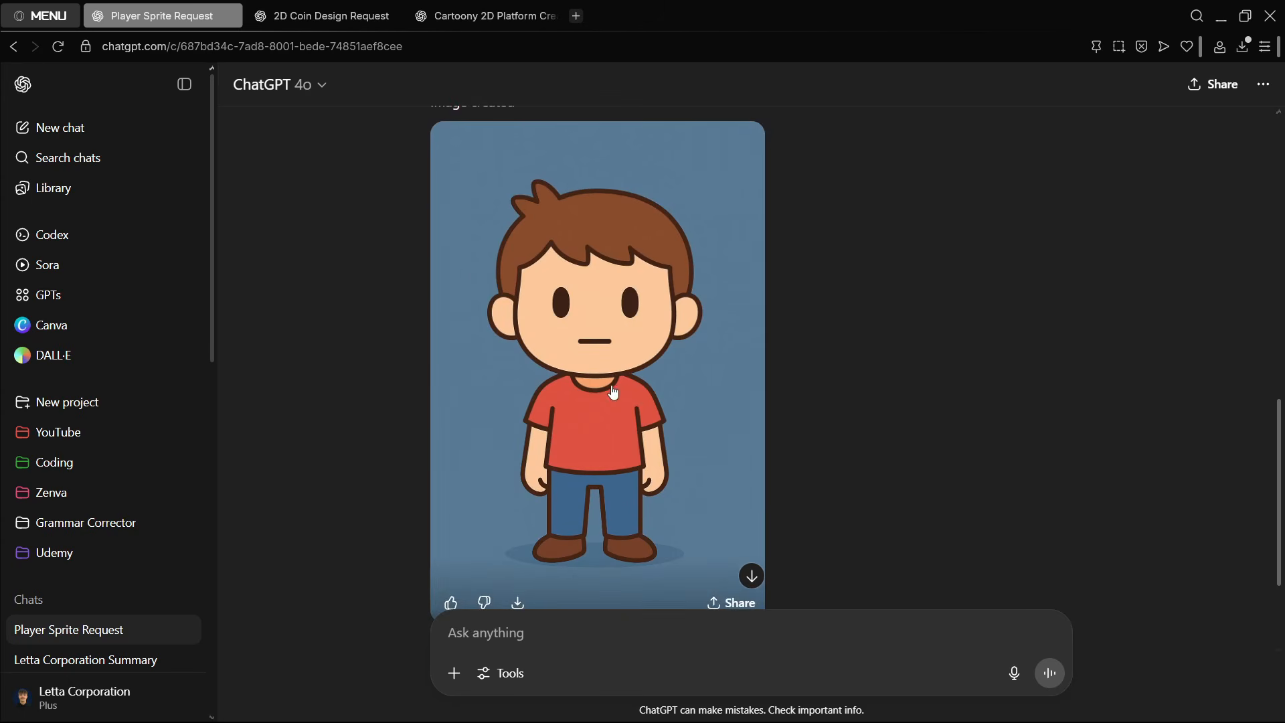
scroll(611, 381, "down", 2)
- Examine the first generated coin image enlarged in the coin design chat
key("ctrl+Tab")
scroll(699, 367, "up", 3)
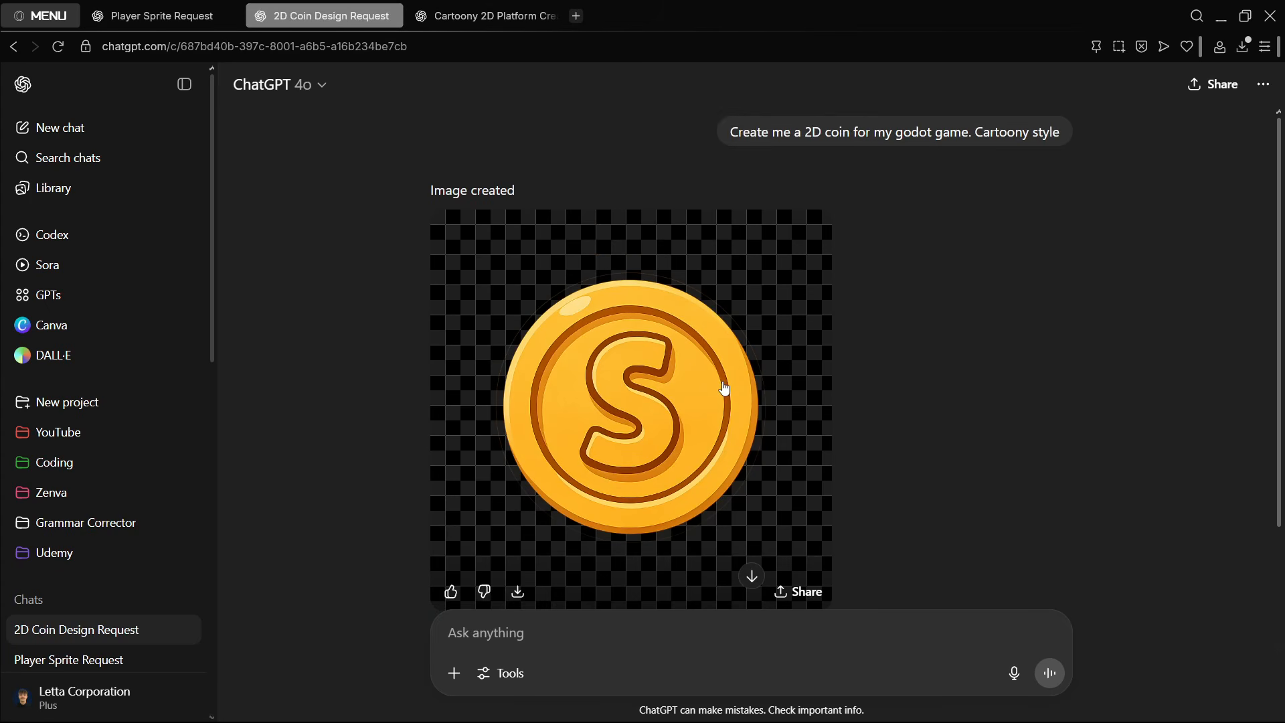
left_click(723, 388)
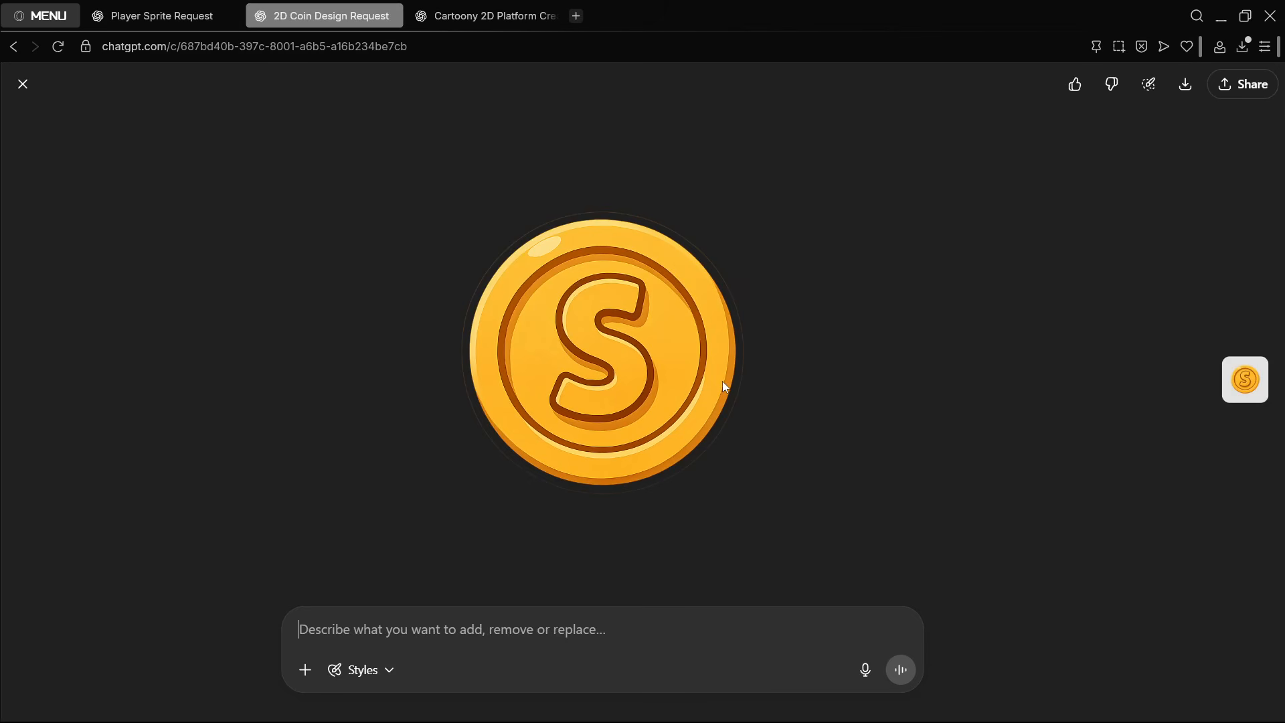
left_click(23, 83)
scroll(769, 298, "down", 1)
- In the player sprite chat, review the original prompt for a simple, cartoony, front-facing sprite and the pixel-art image below it
key("ctrl+Tab")
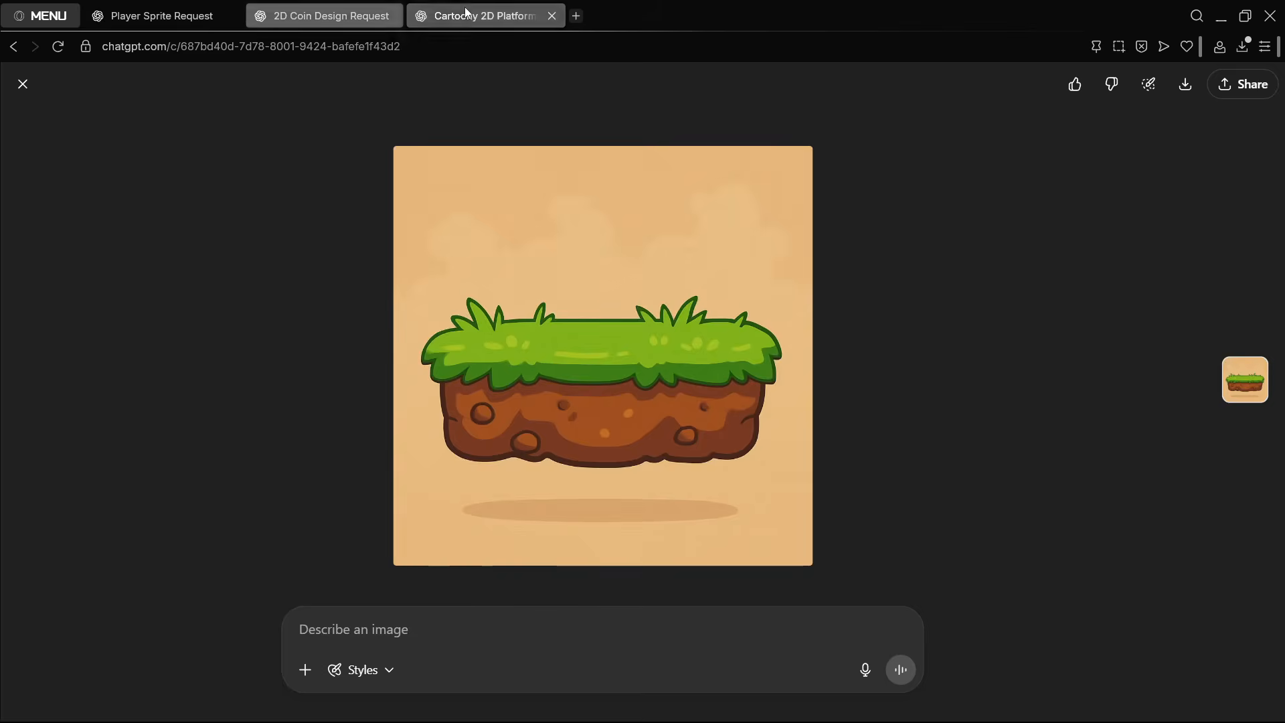
key("ctrl+Tab")
scroll(730, 340, "up", 1)
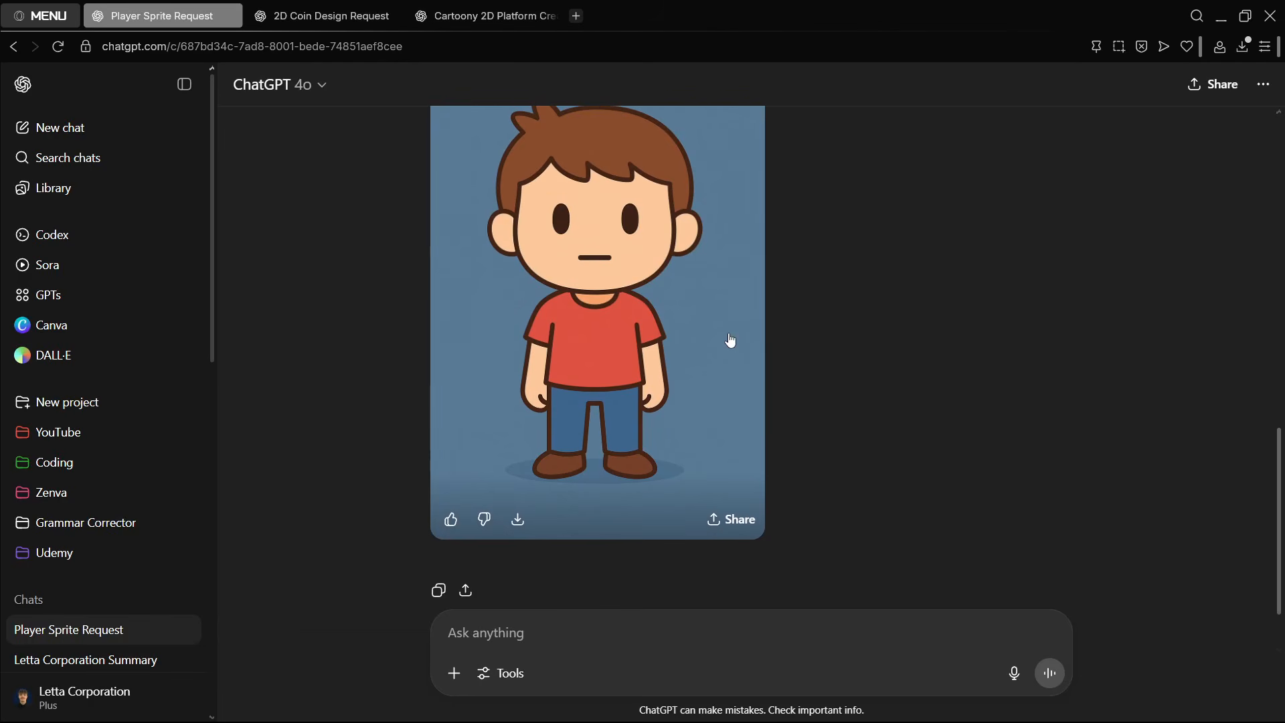
scroll(730, 339, "up", 5)
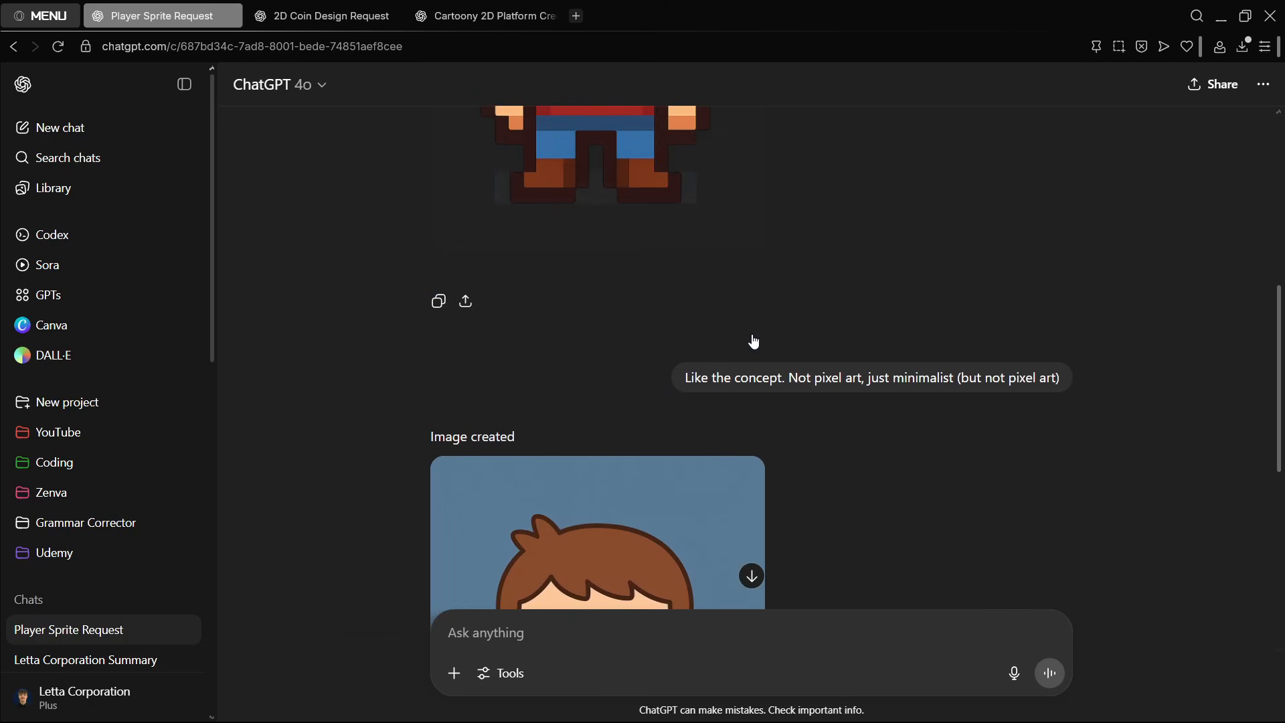
scroll(699, 390, "up", 6)
scroll(701, 372, "up", 1)
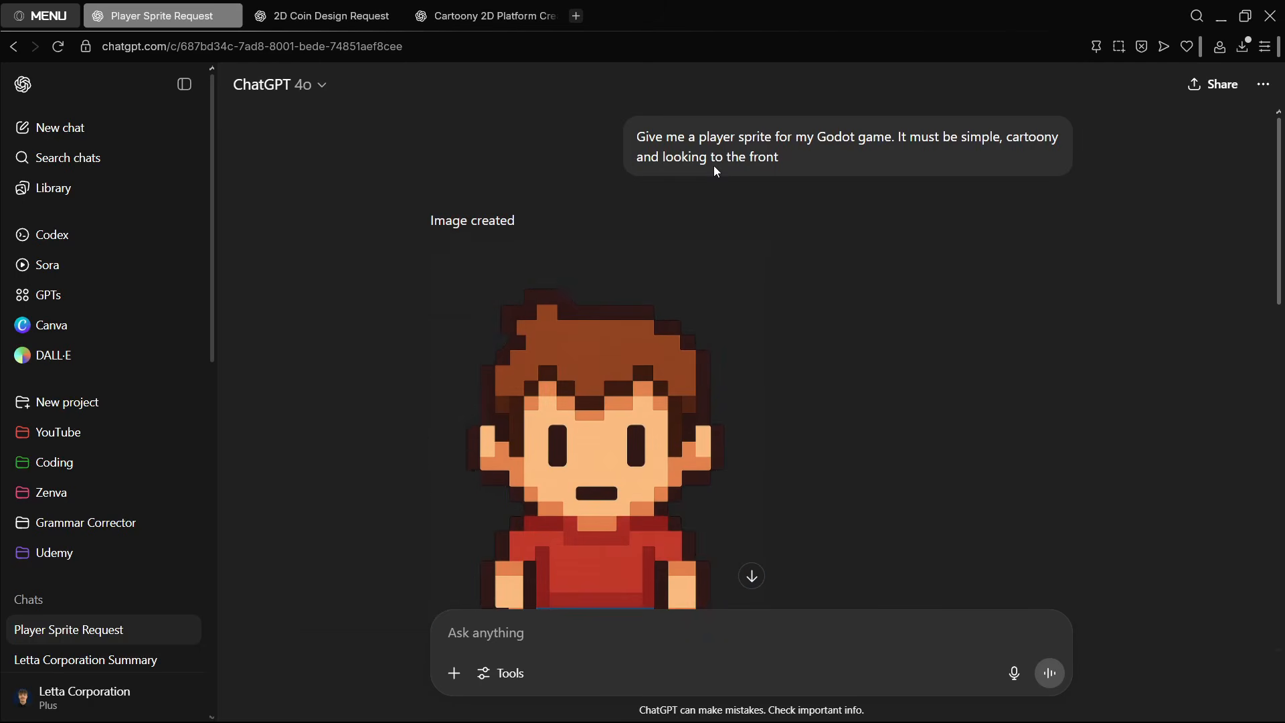
left_click_drag(780, 158, 637, 137)
left_click(640, 137)
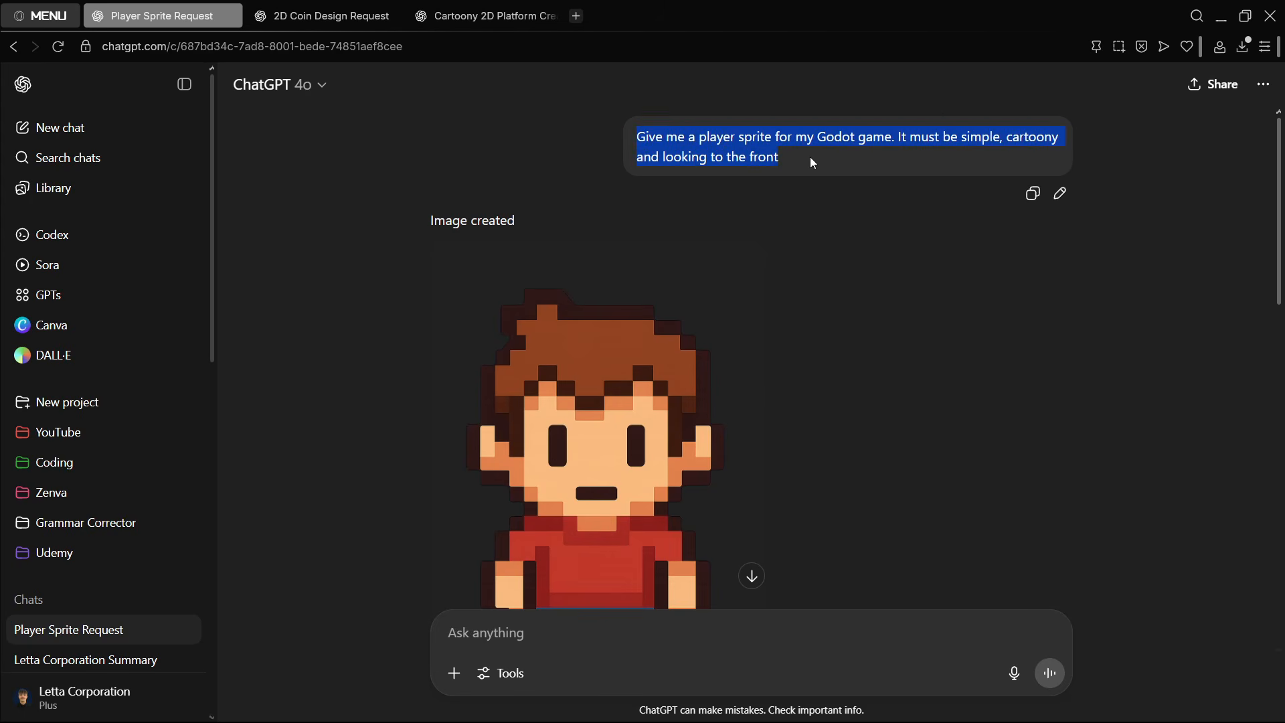
left_click_drag(810, 157, 625, 141)
left_click(642, 136)
scroll(645, 143, "down", 10)
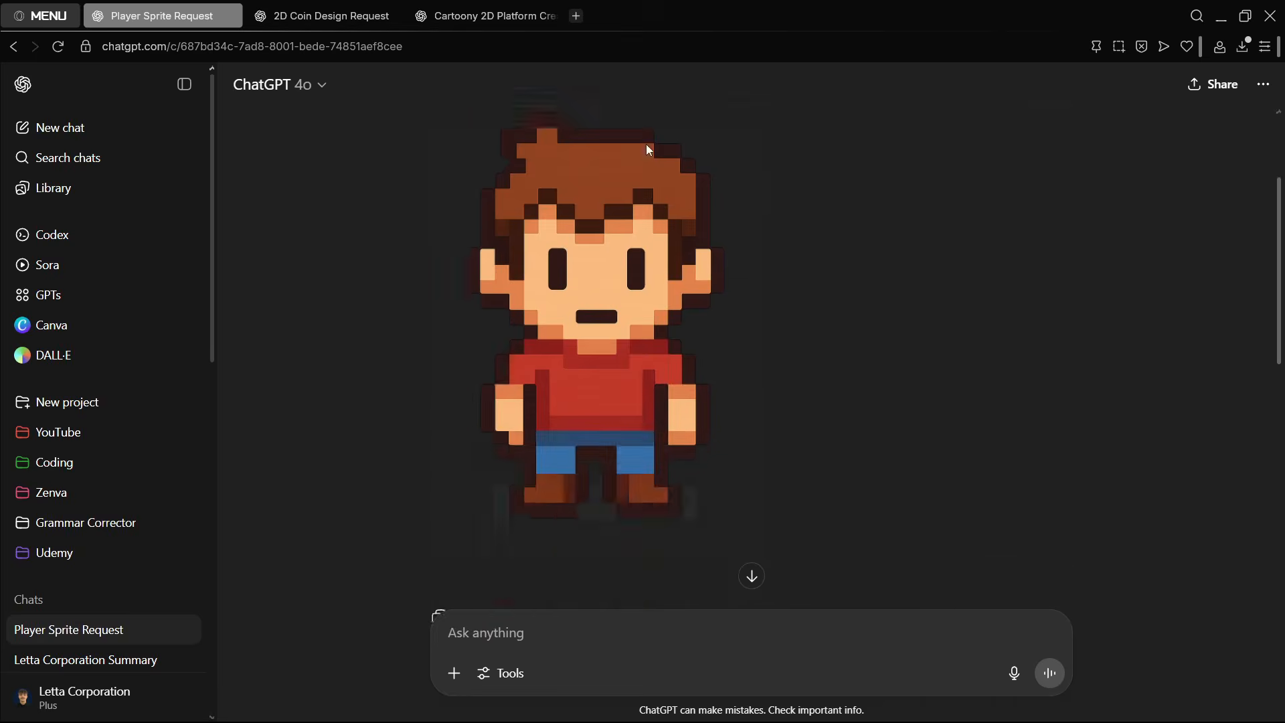
scroll(647, 151, "up", 3)
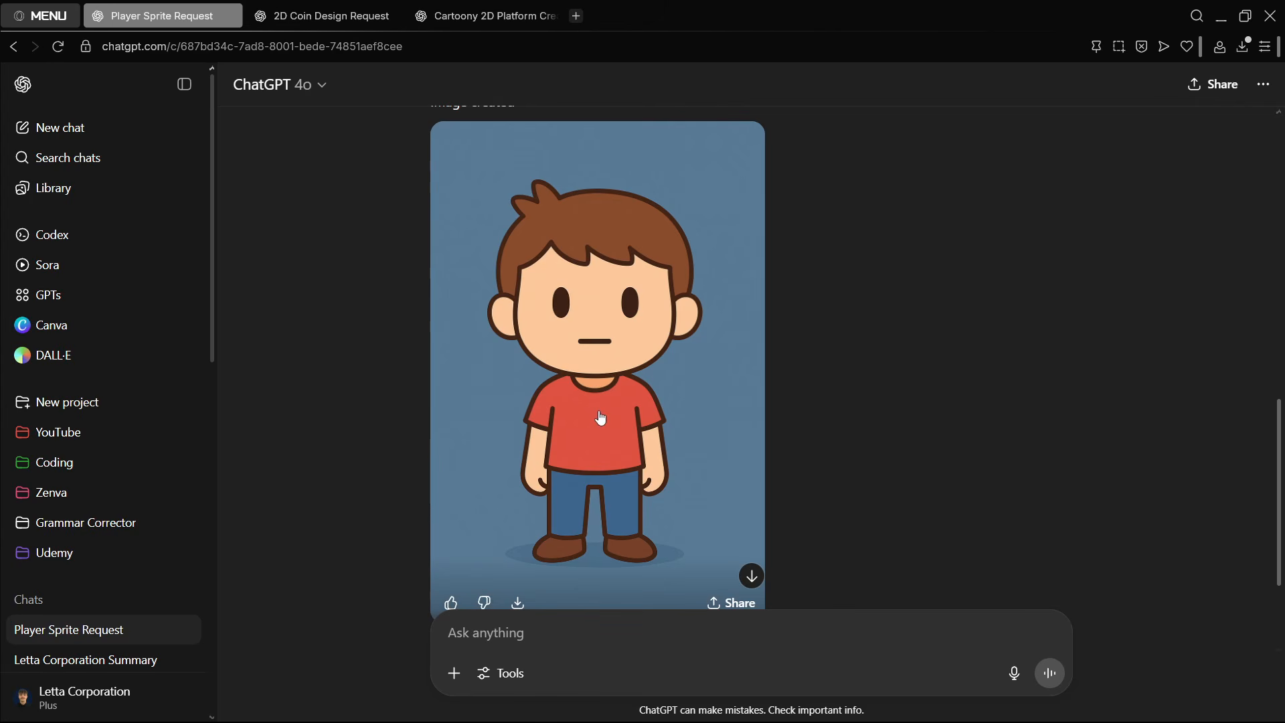
- Compare the blue-background player image with the follow-up request for a transparent background, happy facial expression and game-ready result
scroll(611, 386, "down", 2)
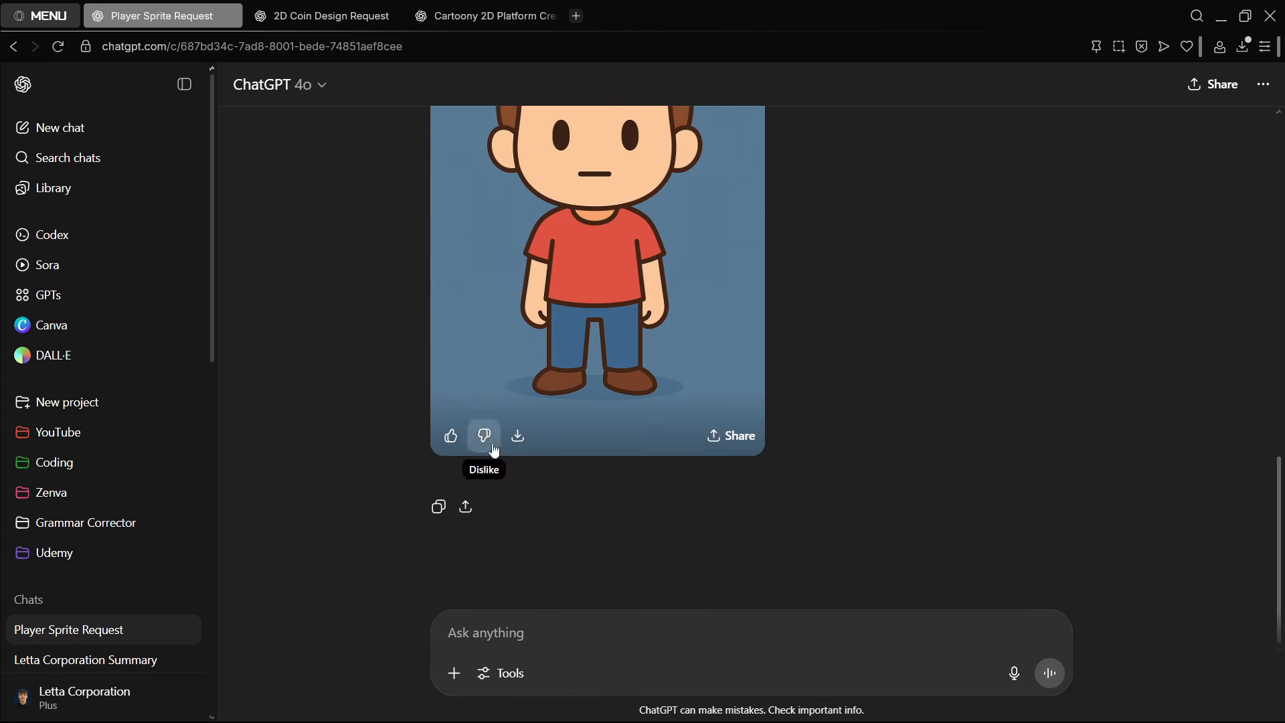
scroll(596, 411, "up", 3)
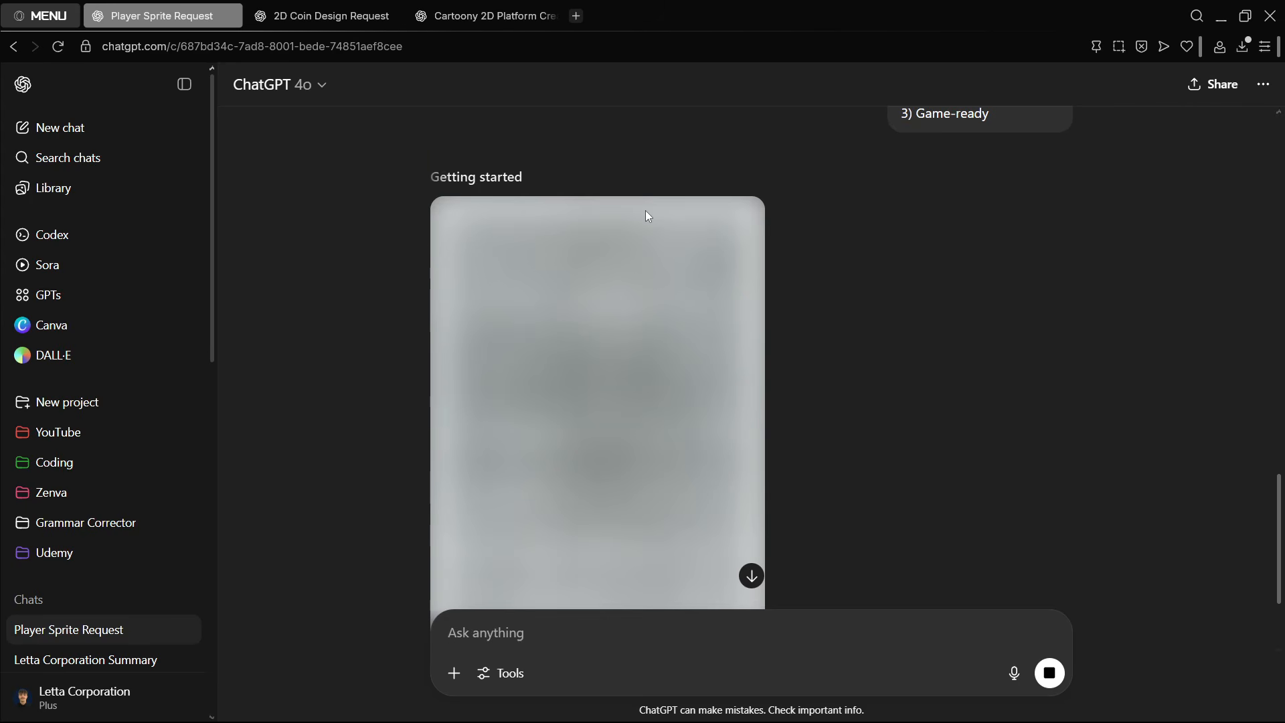
scroll(790, 241, "up", 3)
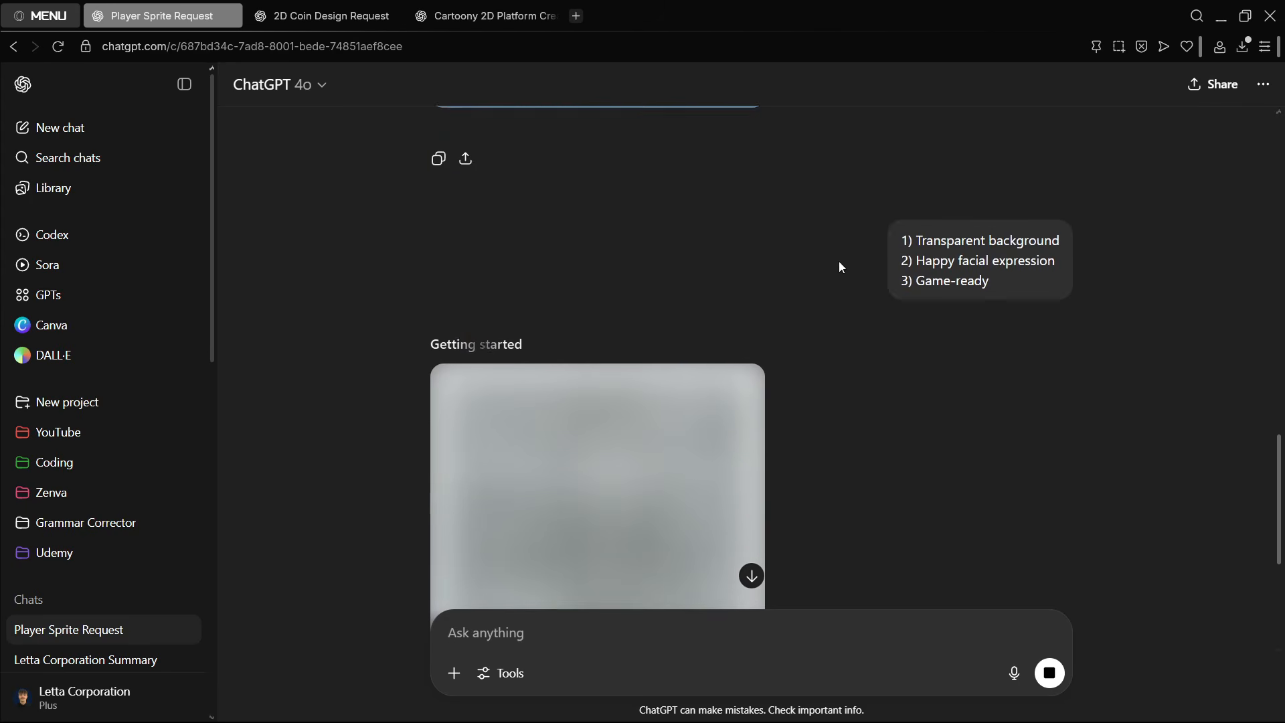
scroll(723, 281, "up", 5)
scroll(1035, 451, "down", 3)
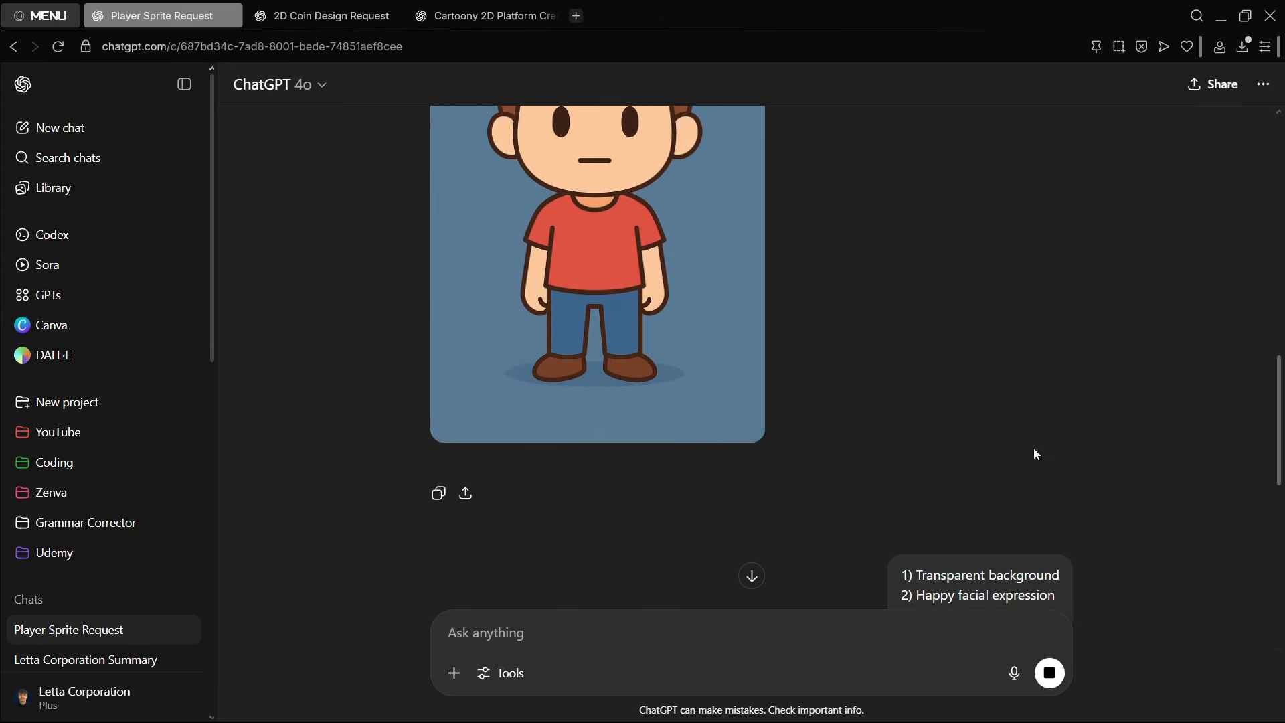
left_click_drag(902, 511, 1065, 508)
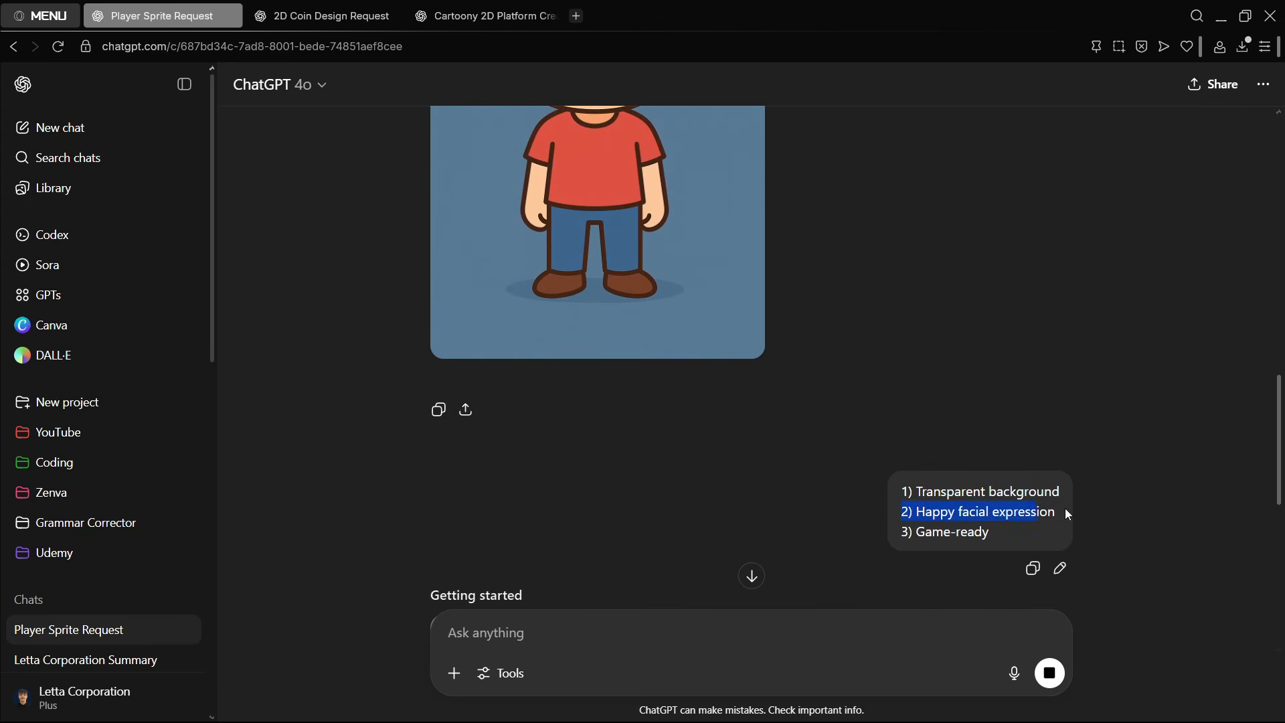
left_click_drag(999, 542, 914, 534)
scroll(838, 472, "up", 1)
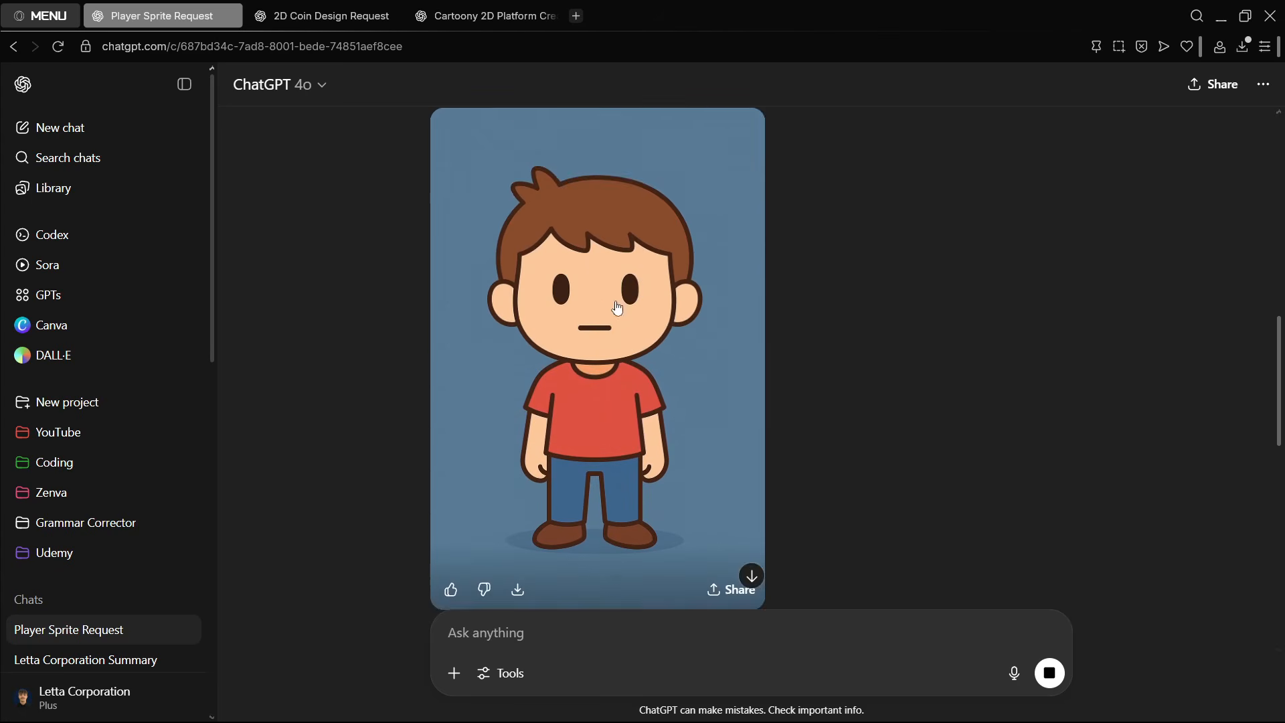
scroll(672, 345, "down", 2)
scroll(672, 340, "up", 2)
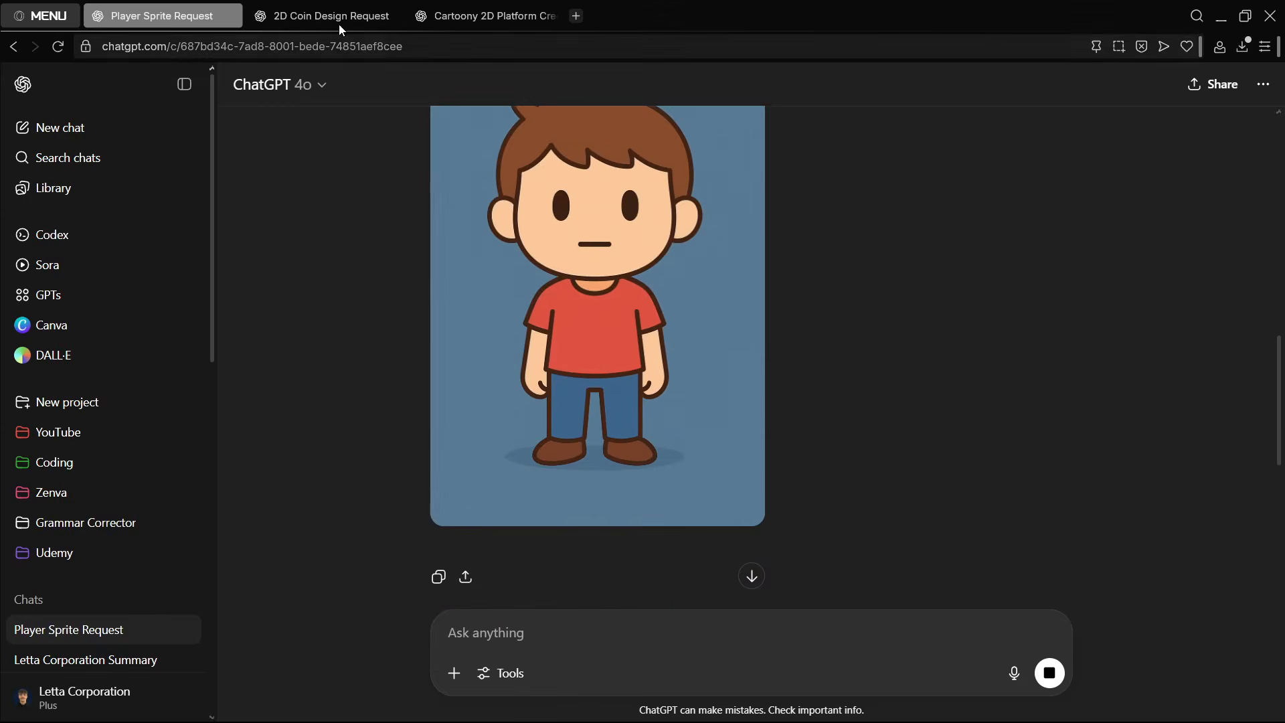
- In the coin design chat, open the original S coin enlarged and inspect the outline around its edge
left_click(338, 22)
scroll(736, 421, "up", 7)
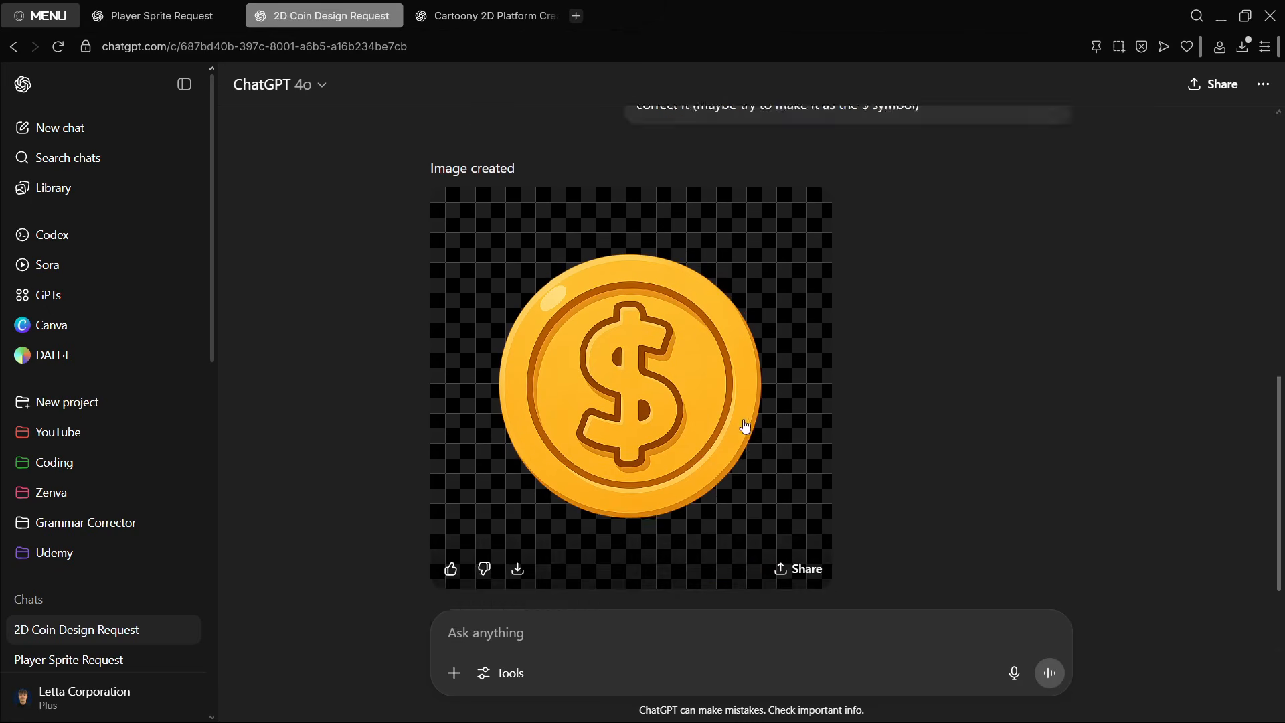
scroll(732, 354, "up", 2)
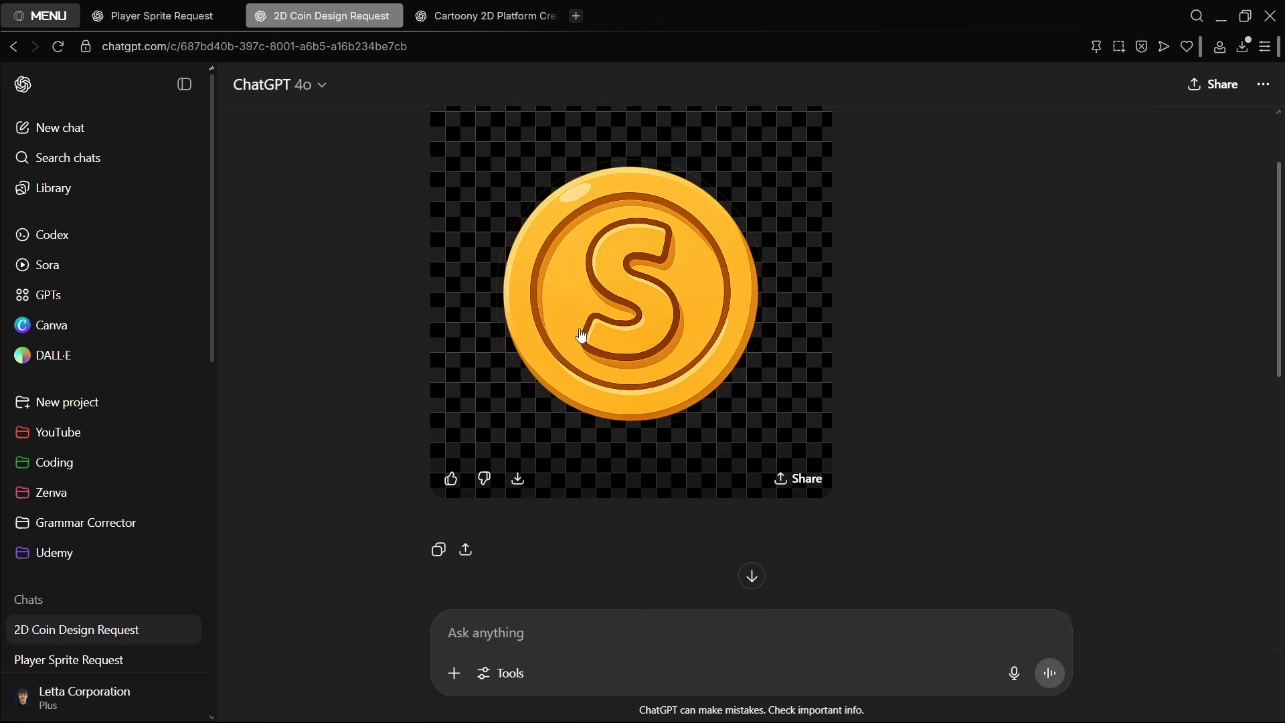
scroll(720, 330, "down", 3)
left_click_drag(641, 458, 816, 458)
scroll(680, 345, "up", 1)
left_click(679, 345)
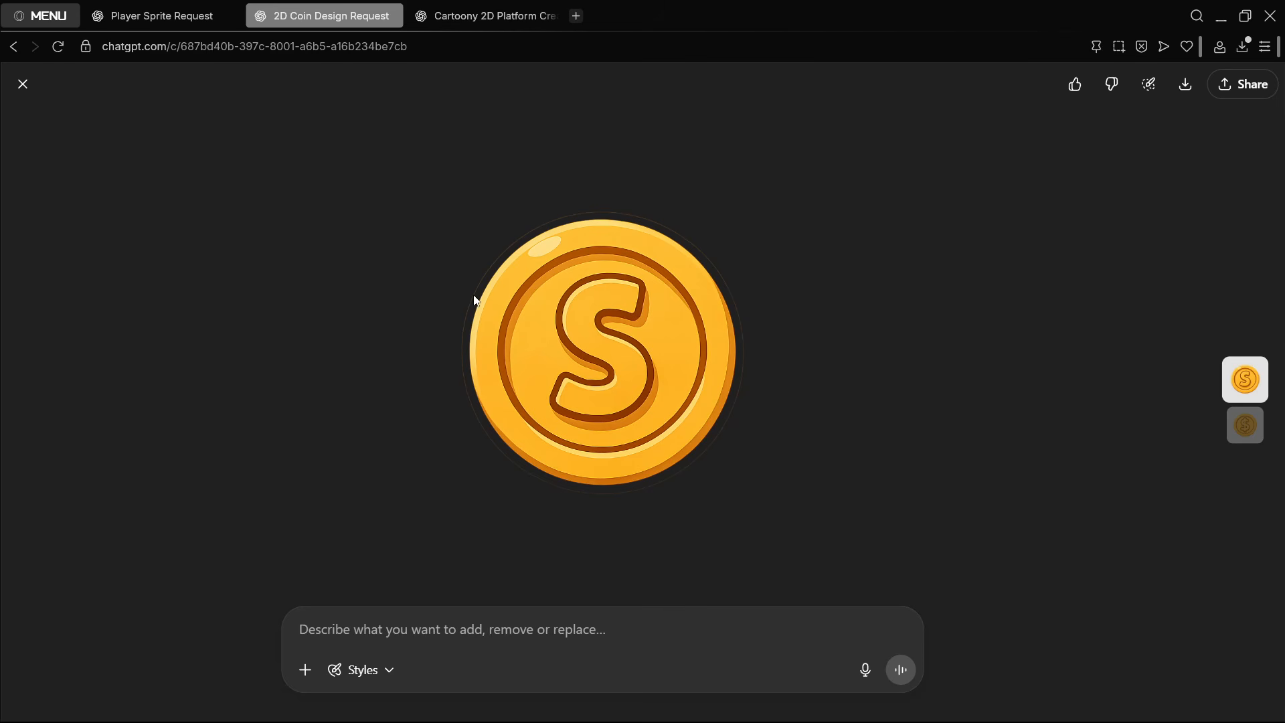
left_click(22, 84)
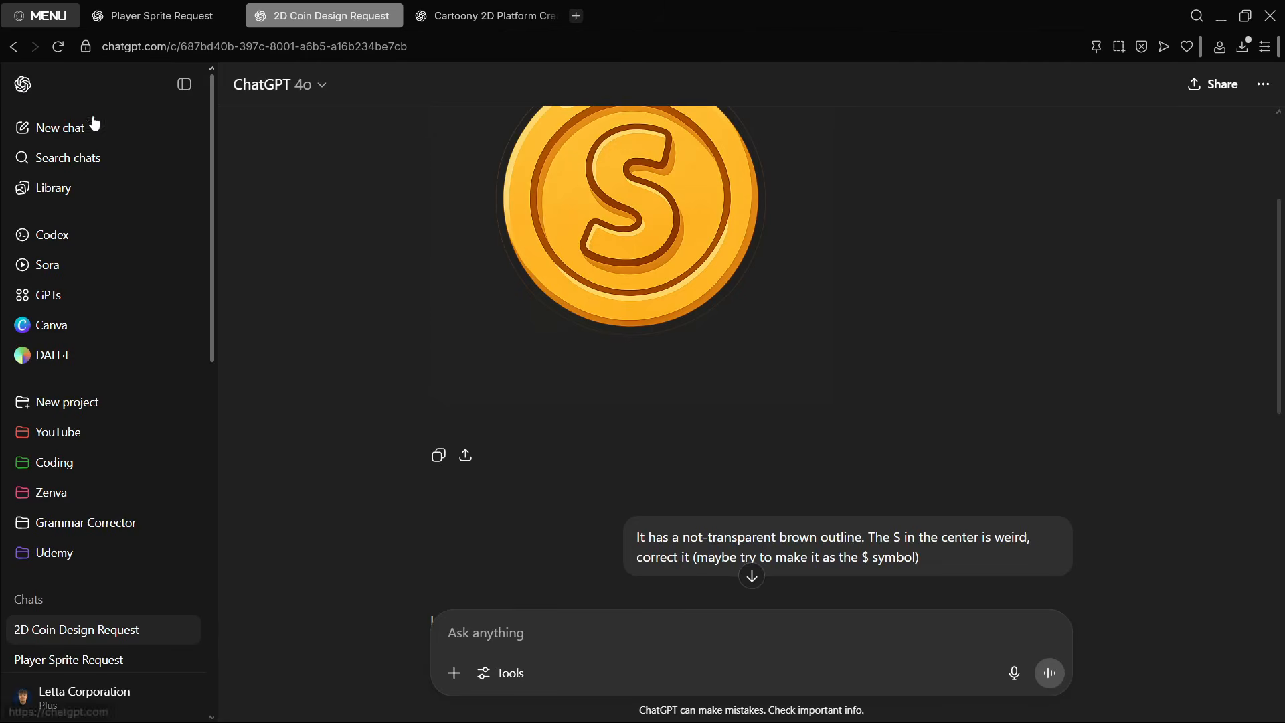
- Review the coin follow-up prompt about the brown outline and replacing the S with the $ symbol
scroll(837, 323, "down", 5)
scroll(840, 321, "up", 3)
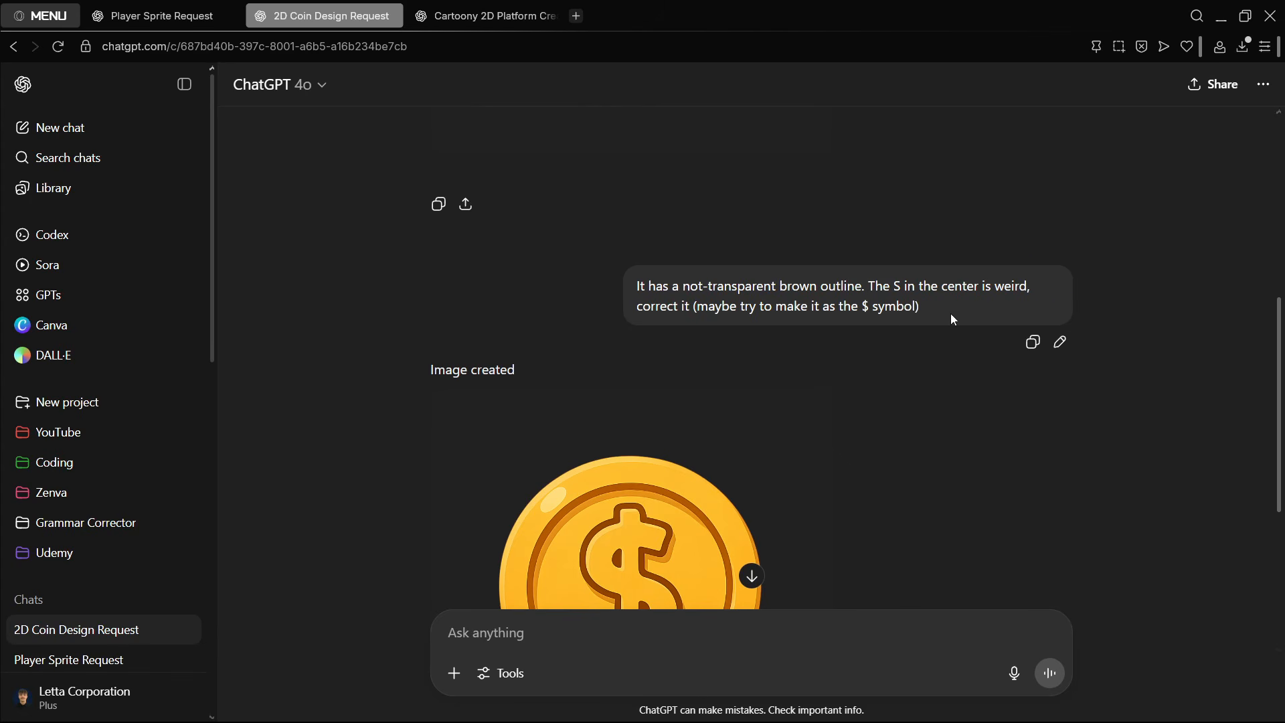
left_click_drag(953, 319, 876, 288)
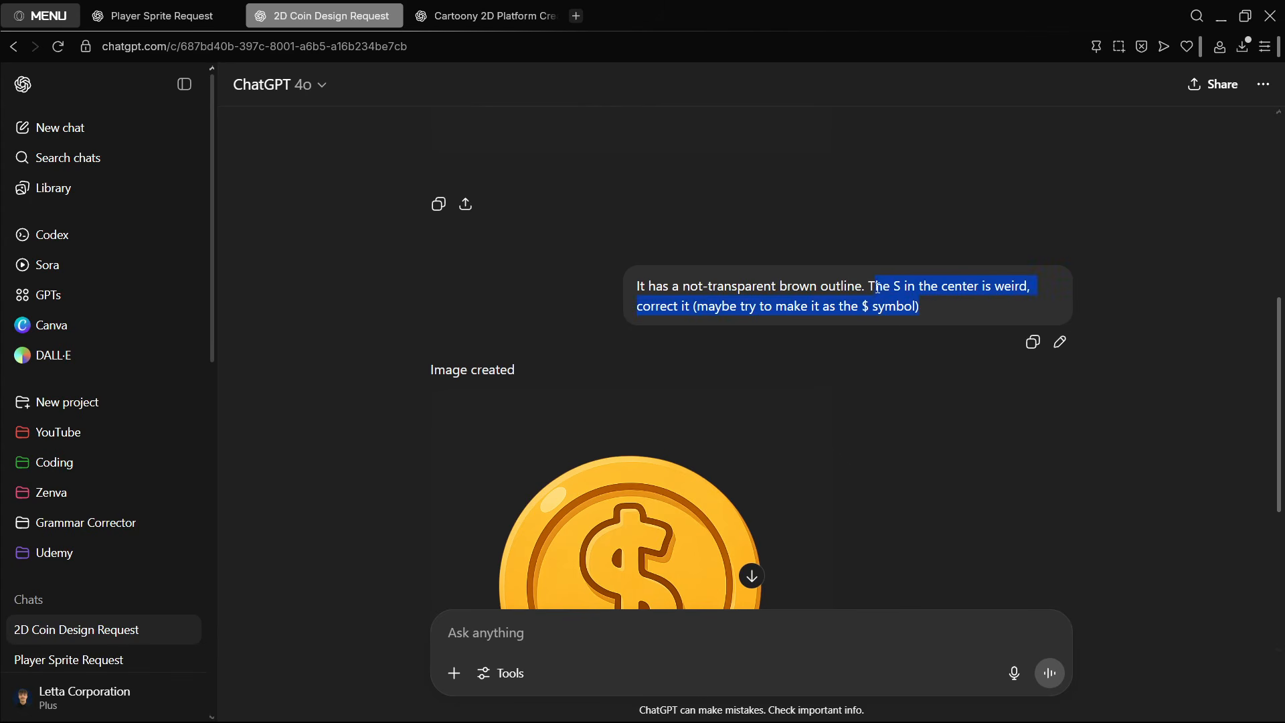
left_click(940, 303)
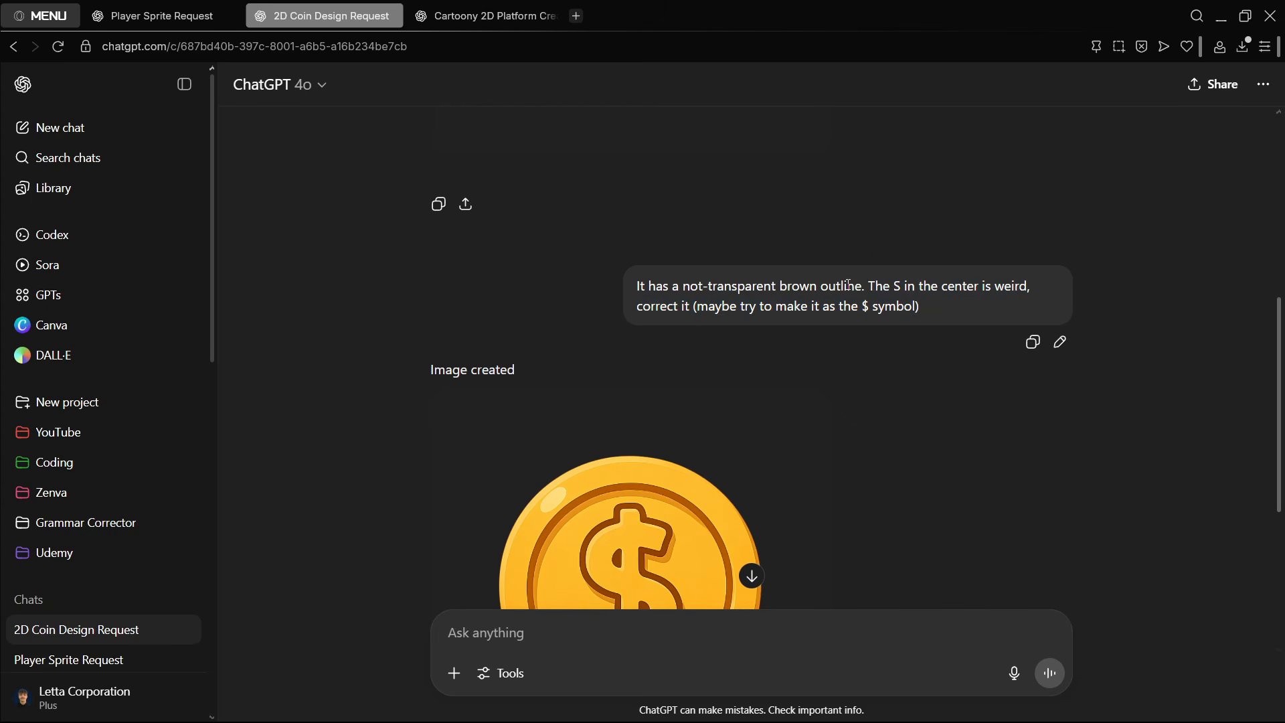
scroll(847, 284, "down", 3)
- Examine the revised dollar-sign coin image in the enlarged view, checking its edge and center symbol
left_click(554, 453)
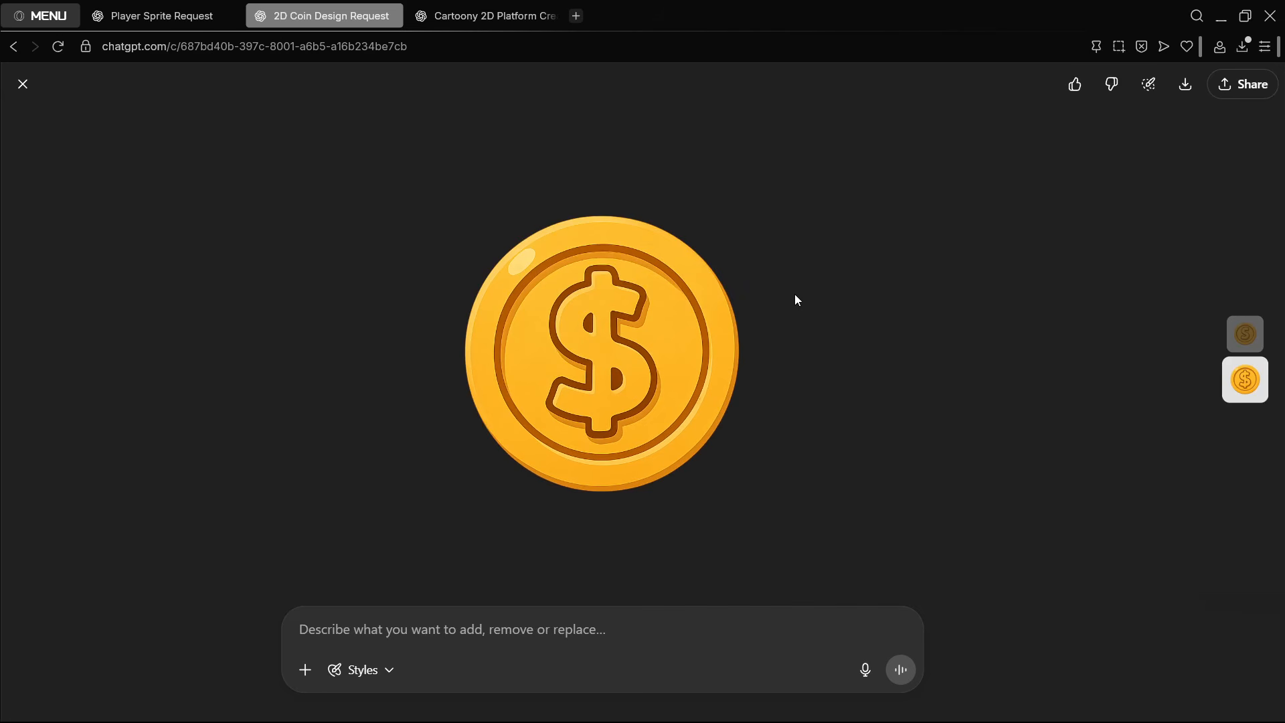
left_click(23, 84)
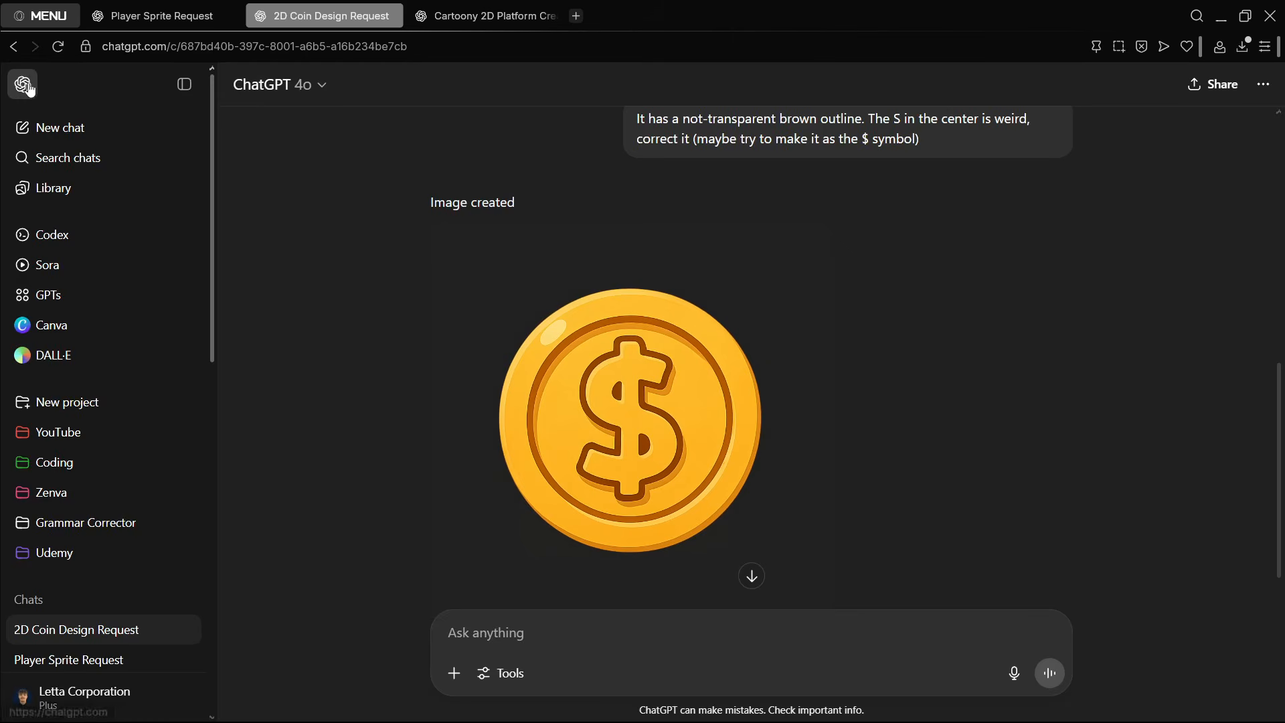
scroll(796, 411, "down", 1)
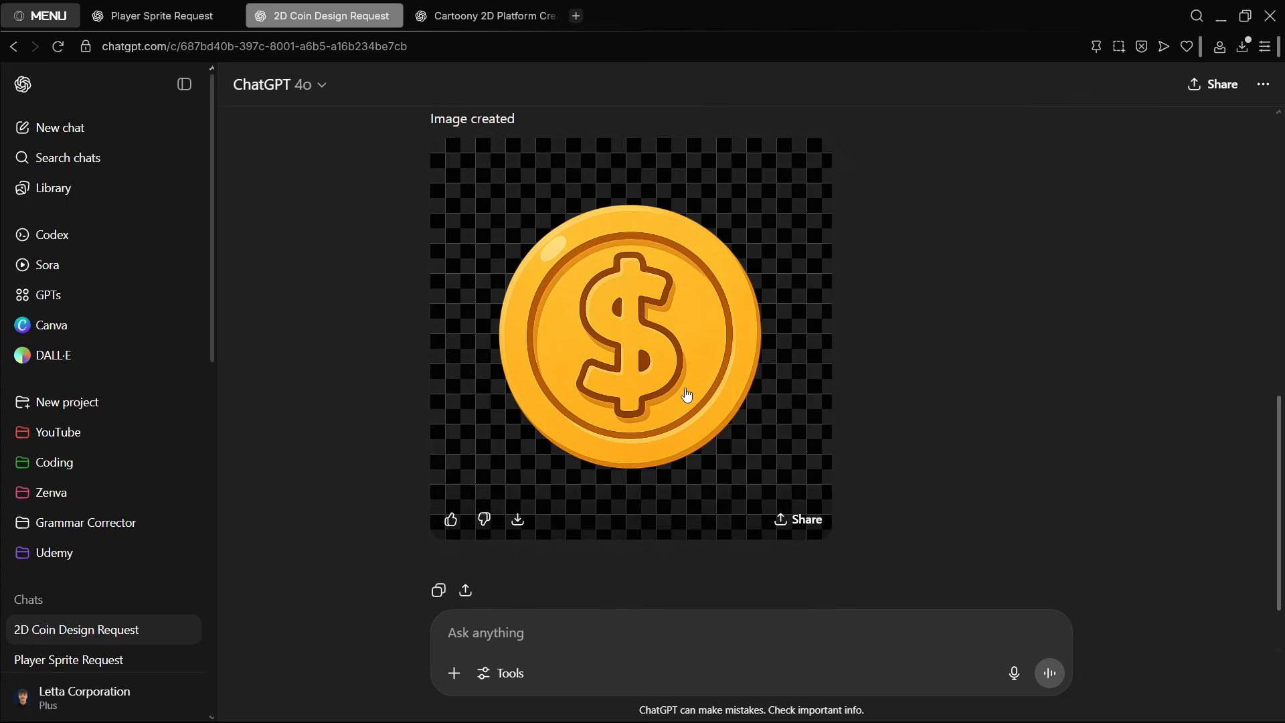
left_click(682, 393)
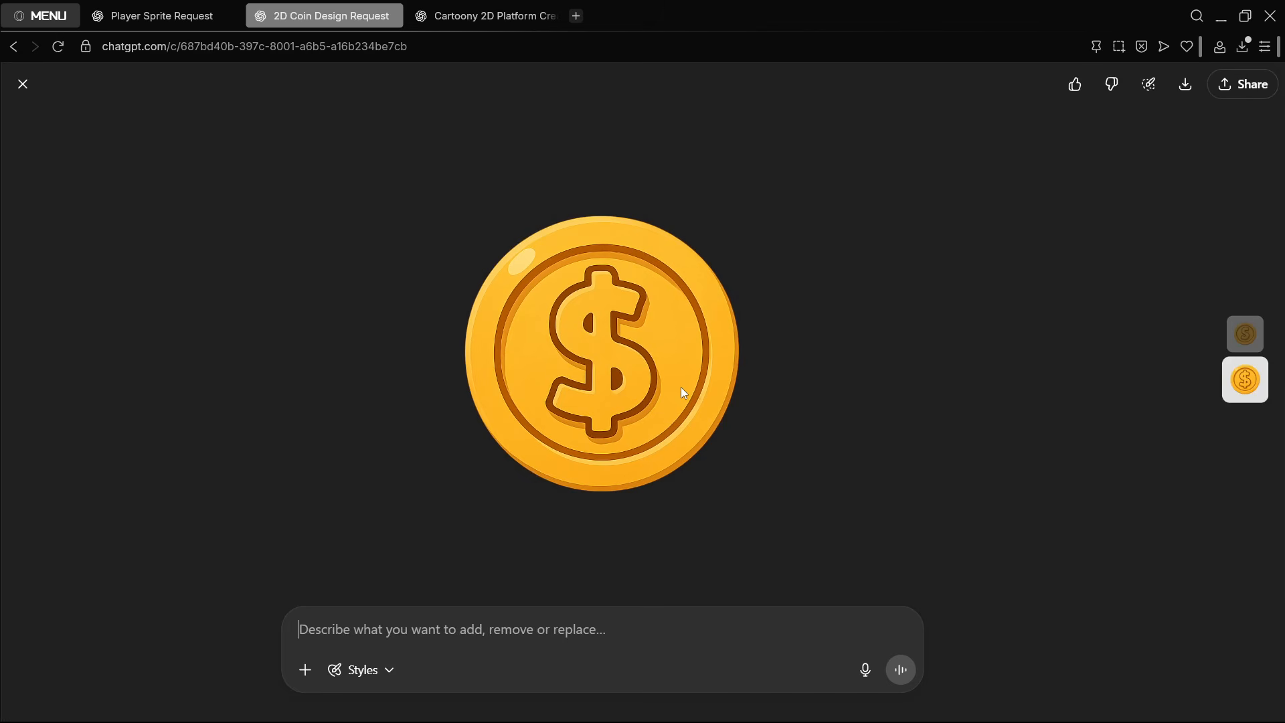
left_click(23, 83)
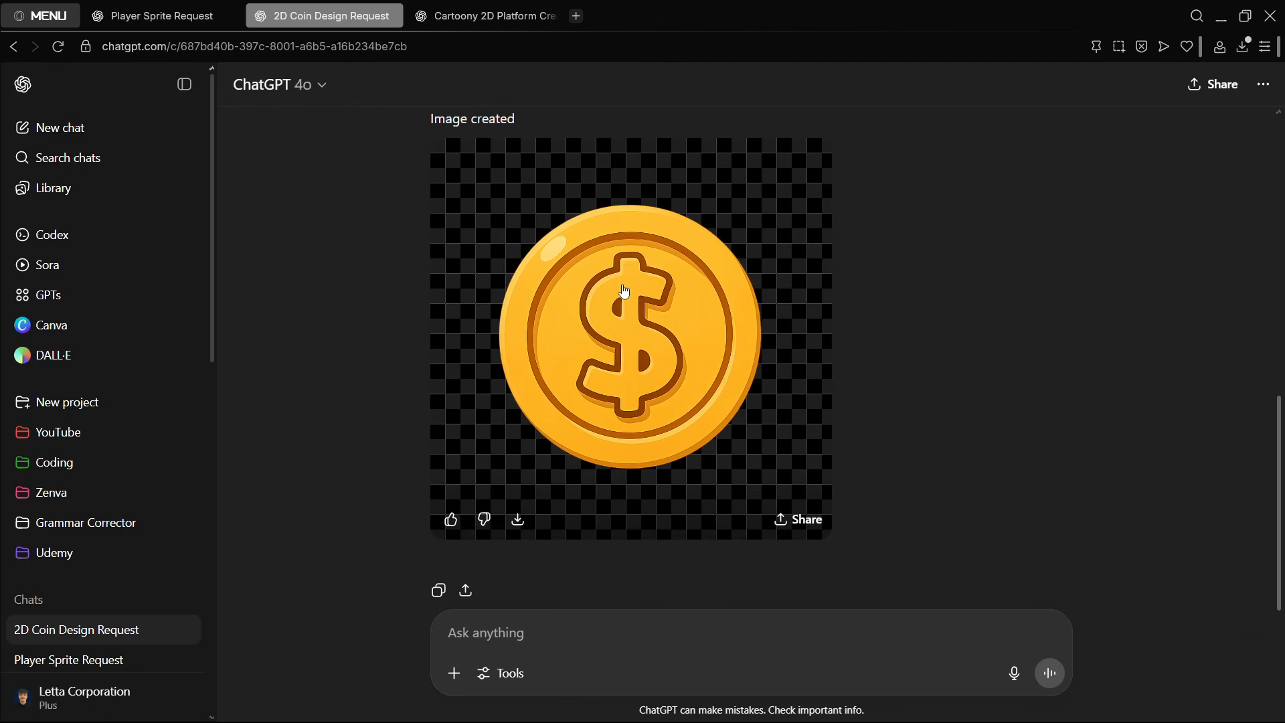
scroll(640, 395, "up", 2)
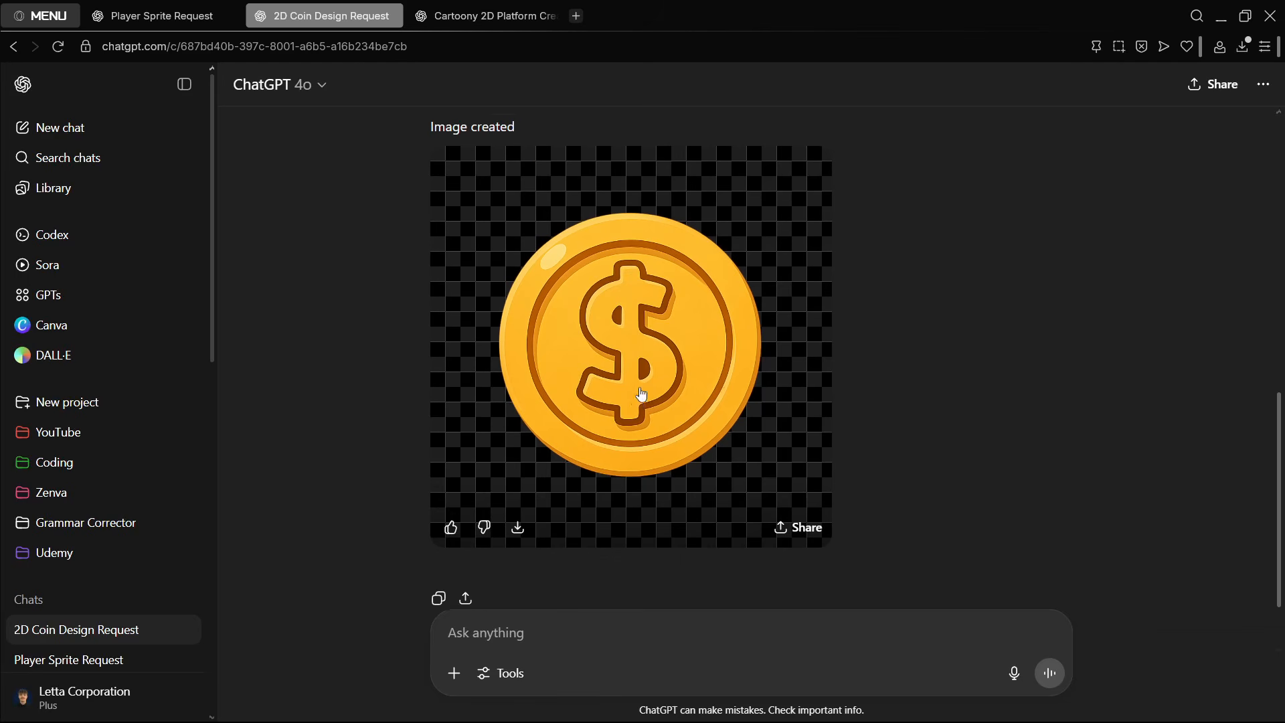
scroll(674, 427, "down", 4)
- Return to the player sprite chat and check the progress of the image requested with a transparent background
left_click(126, 13)
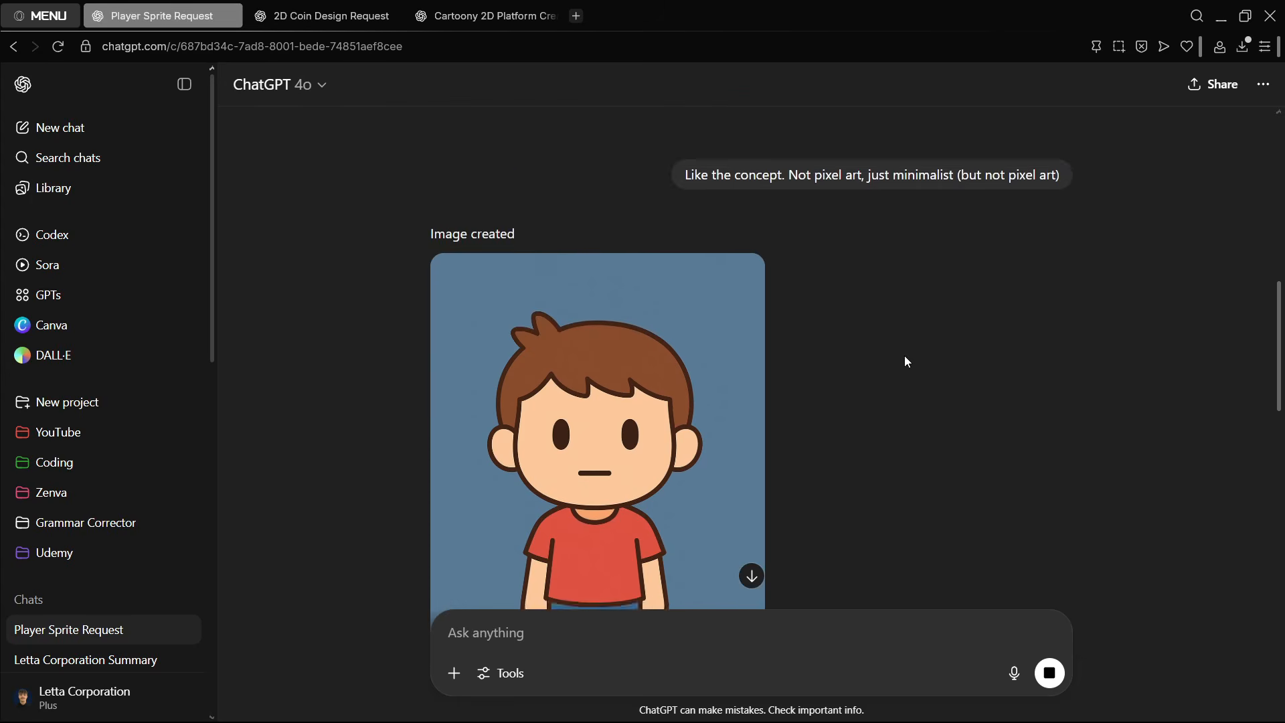
scroll(907, 360, "down", 10)
scroll(915, 362, "up", 5)
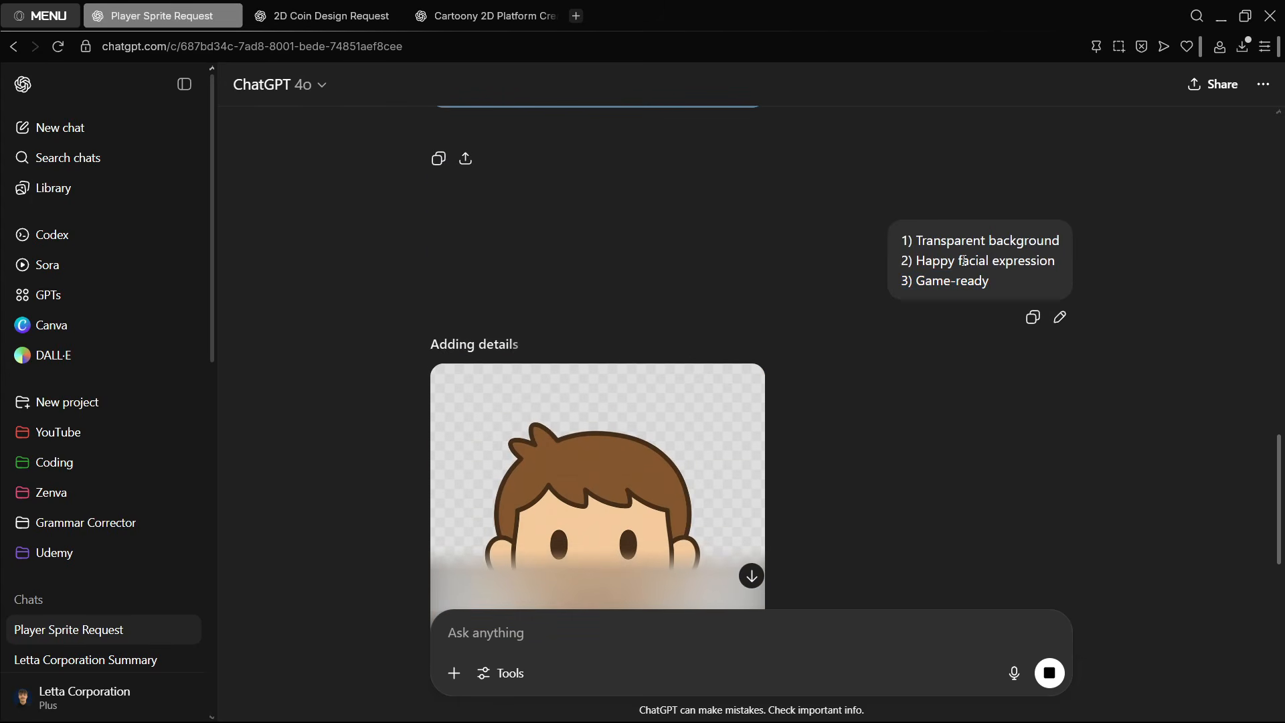
- In the platform design chat, open the newest grass platform image enlarged, inspect it, and return to the conversation
left_click(321, 16)
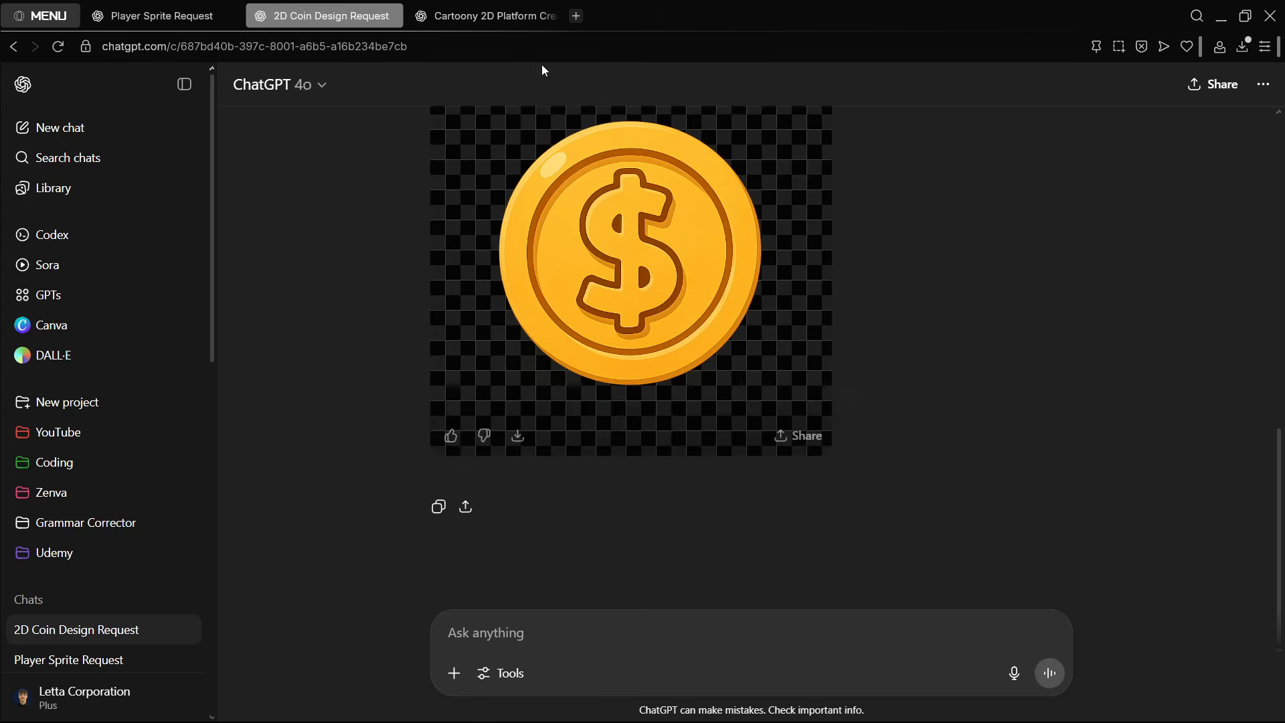
left_click(483, 26)
scroll(805, 404, "down", 2)
left_click(681, 313)
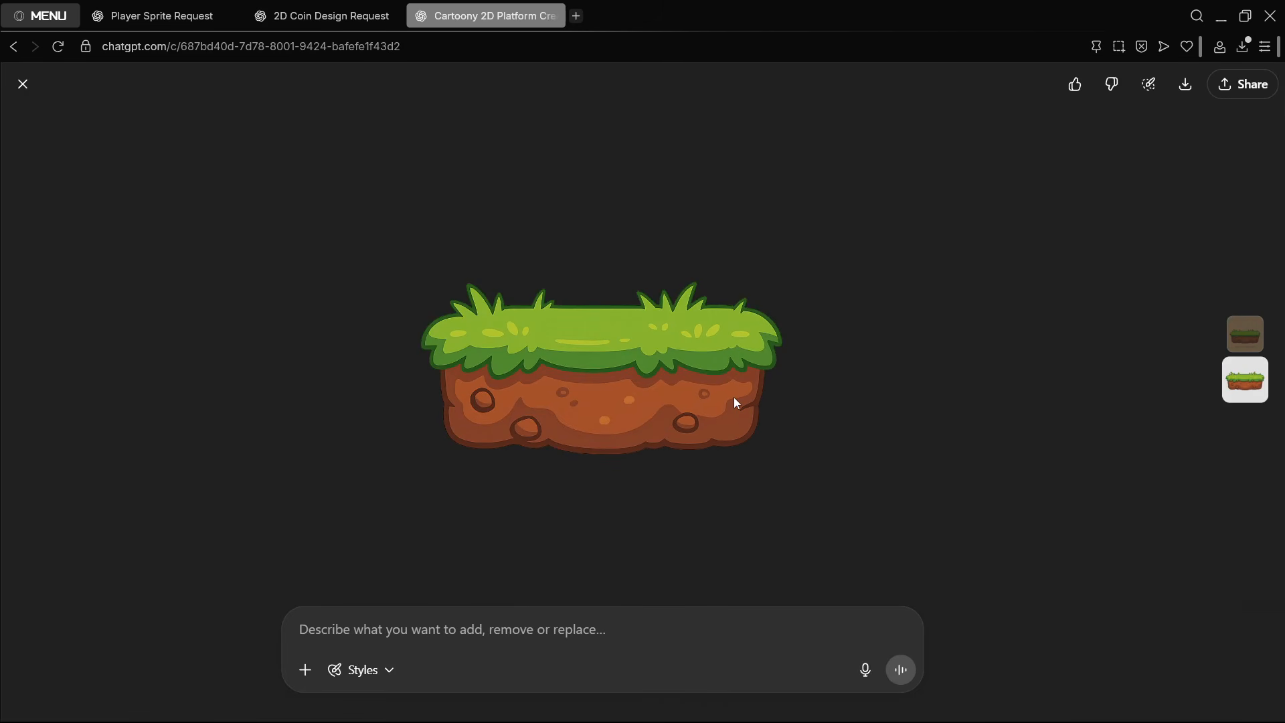
left_click(22, 84)
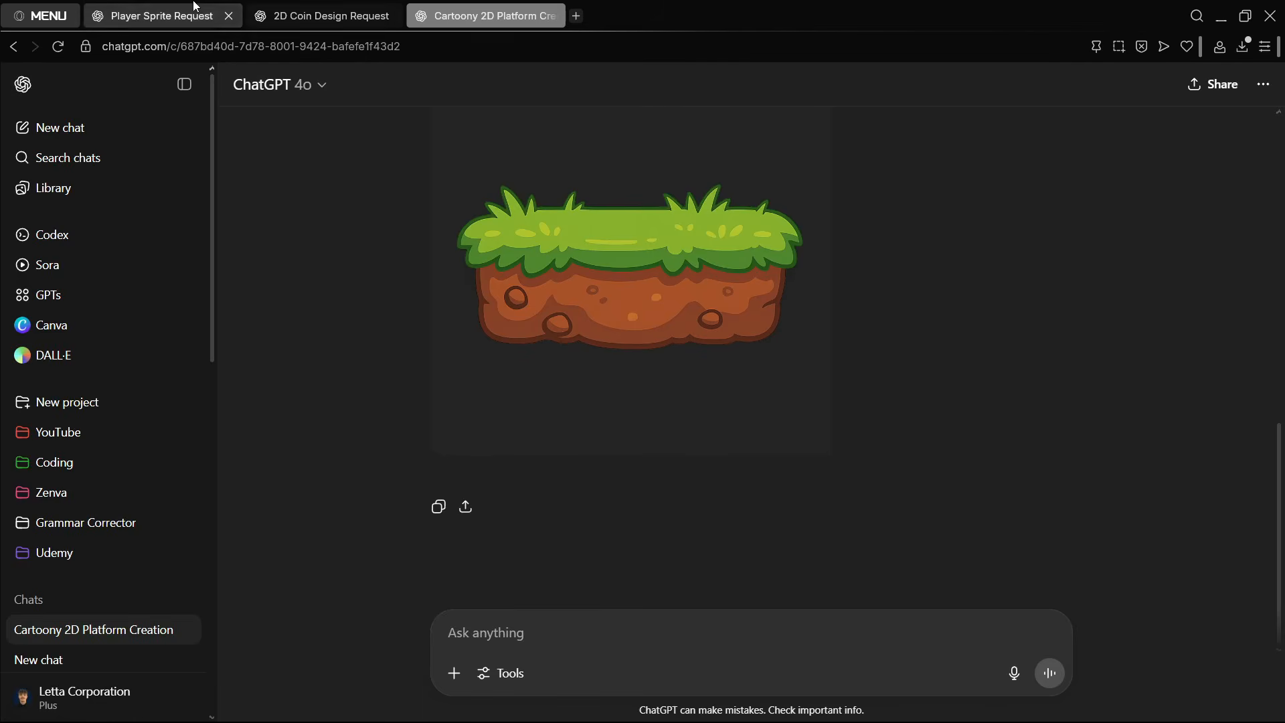
- In the player sprite chat, inspect the new smiling transparent-background character in the enlarged view, then return to the conversation
left_click(162, 16)
scroll(757, 341, "down", 5)
left_click(690, 425)
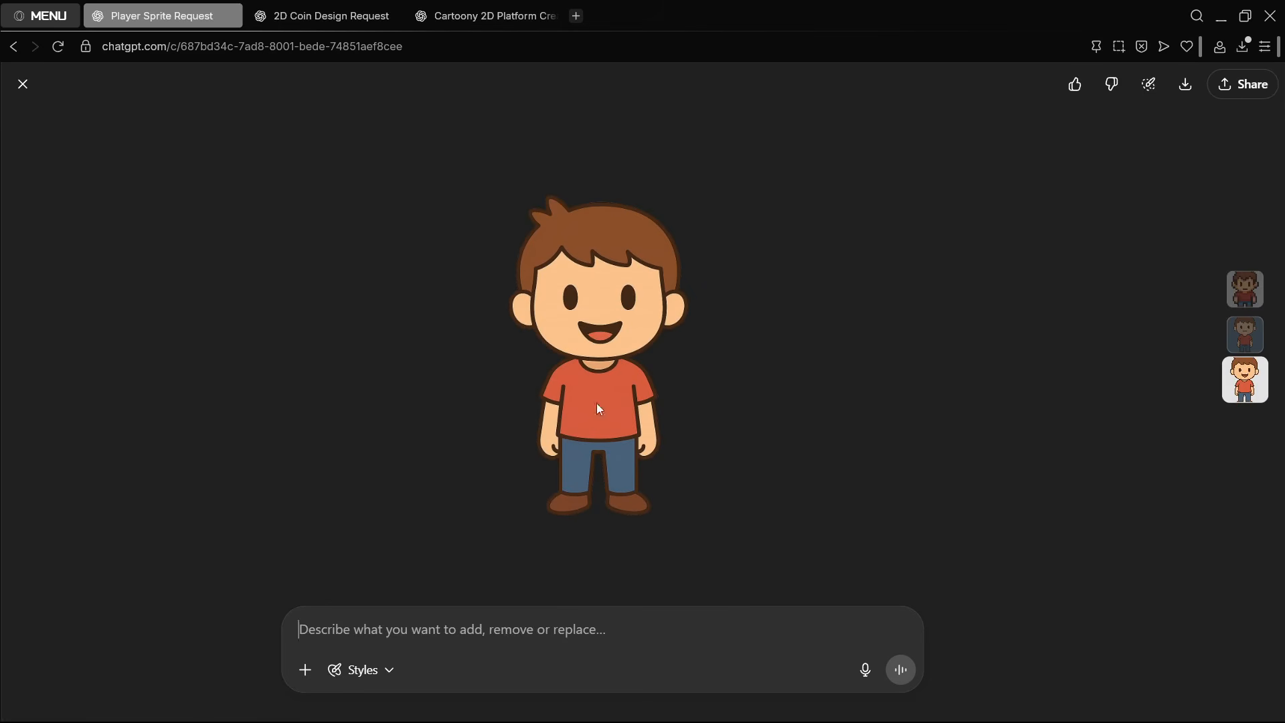
left_click(22, 83)
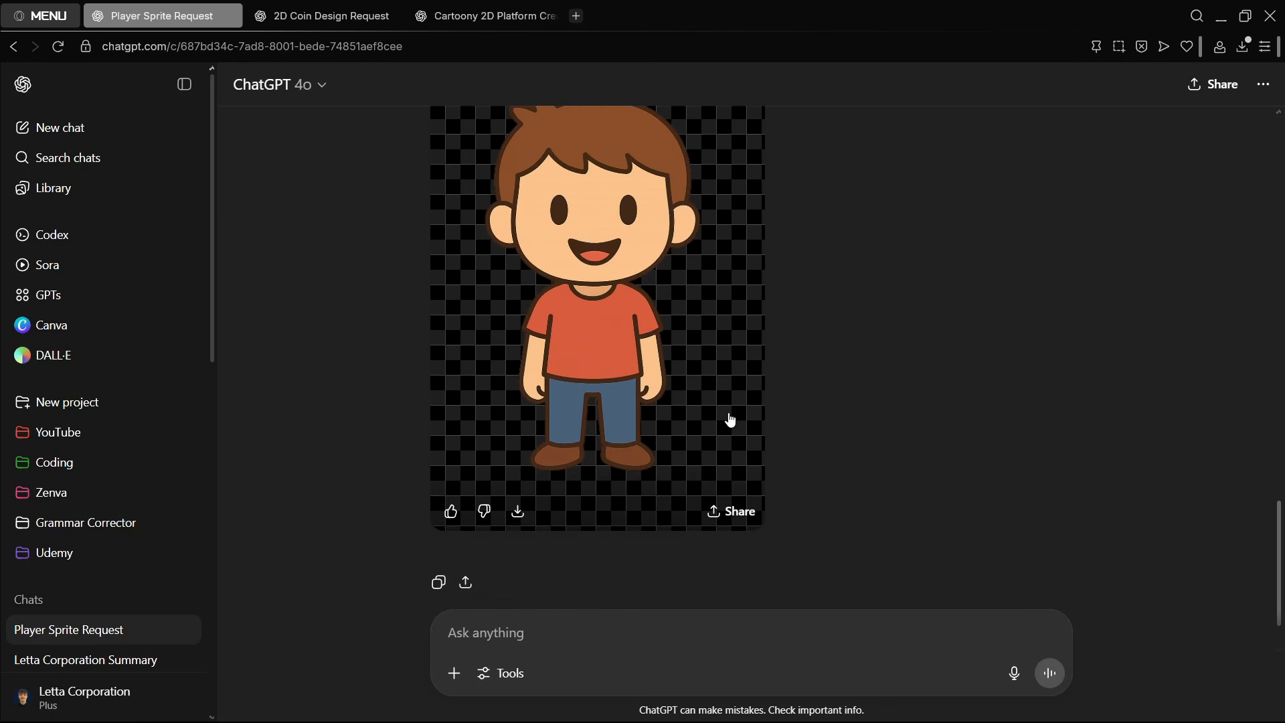
- Download the finished player, coin and platform images, then bring the three PNG files from Downloads into the Godot project's res:// folder
key("ctrl+Tab")
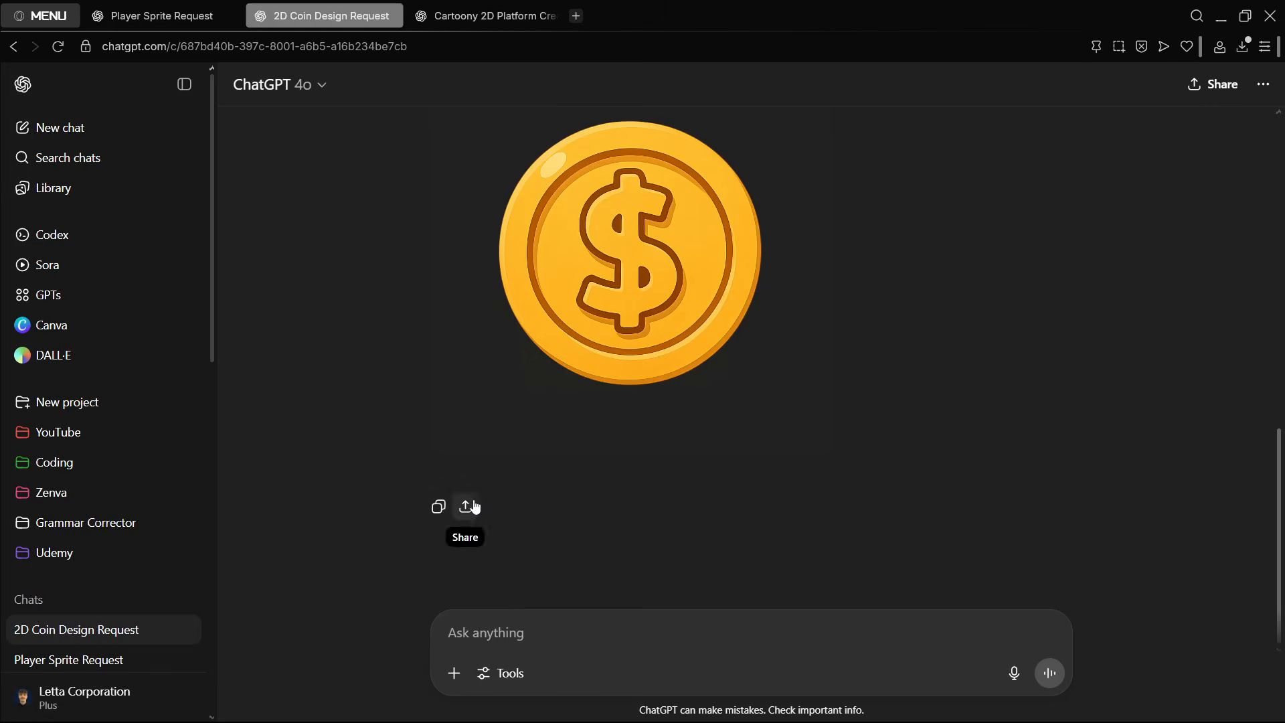
left_click(516, 439)
key("ctrl+Tab")
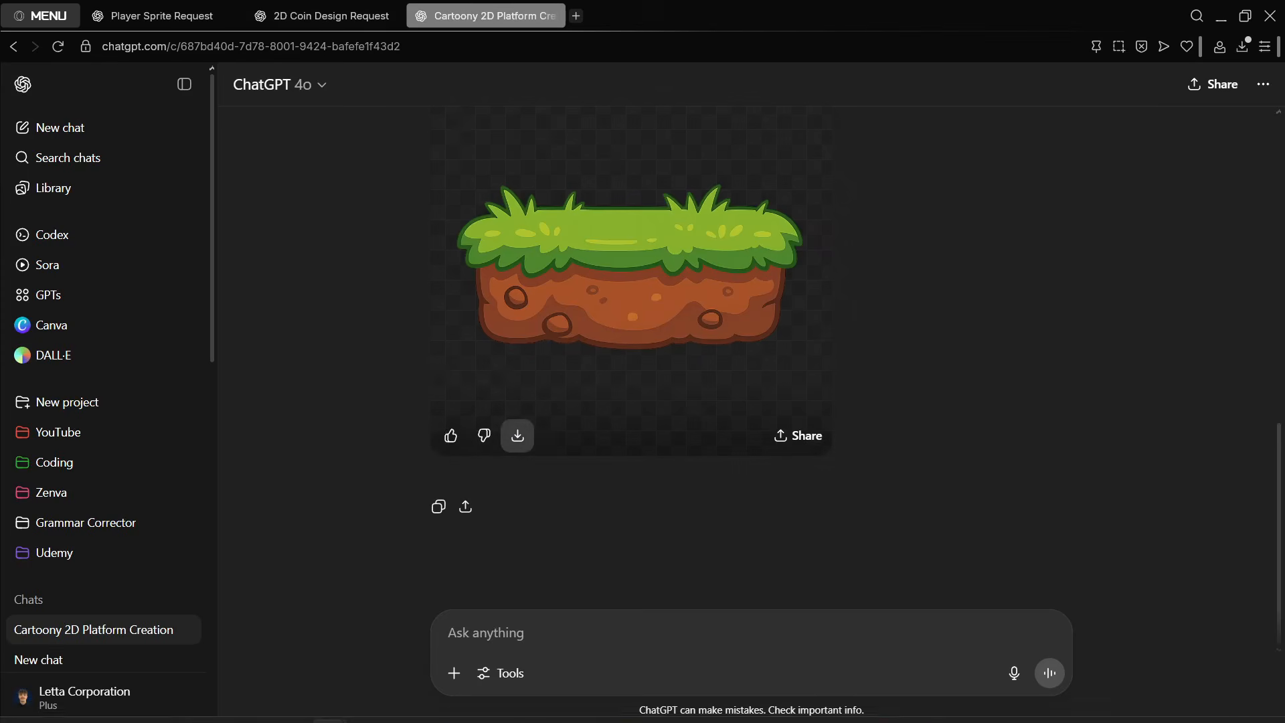
left_click(1244, 112)
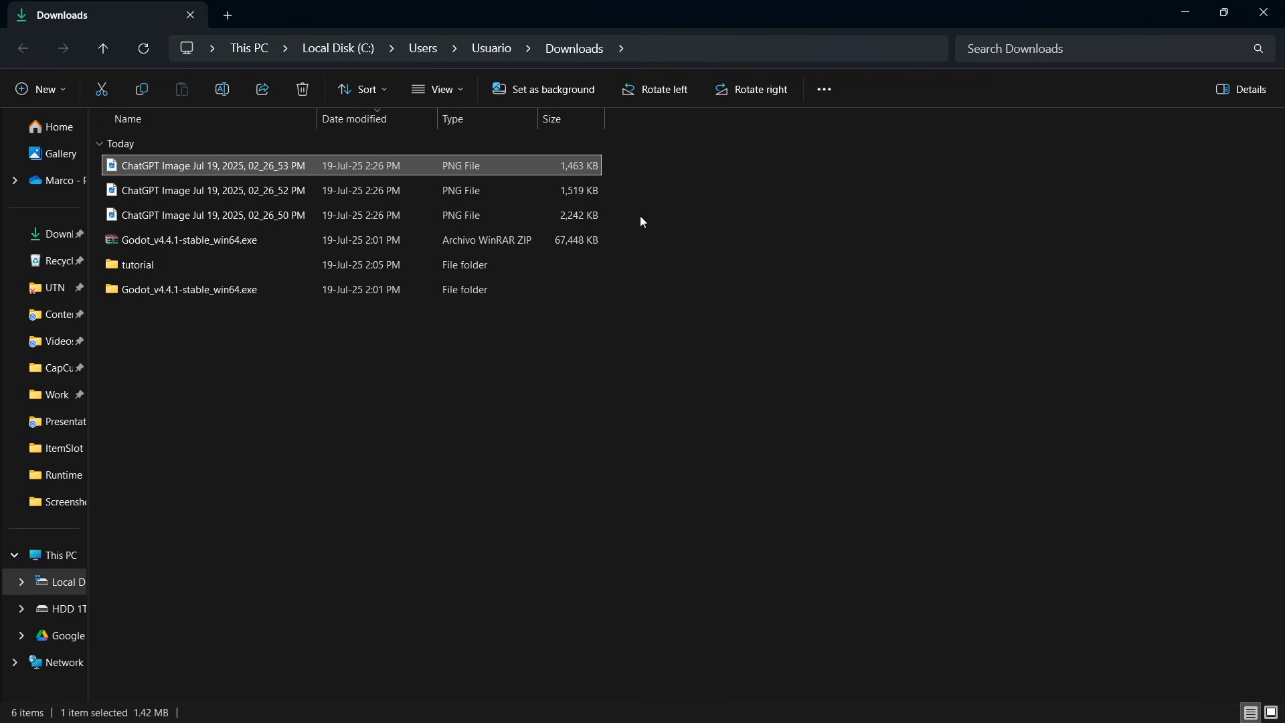
mouse_move(639, 221)
left_mouse_down()
mouse_move(239, 173)
mouse_move(516, 268)
mouse_move(723, 705)
mouse_move(937, 676)
mouse_move(997, 711)
mouse_move(143, 580)
mouse_move(74, 512)
left_mouse_up()
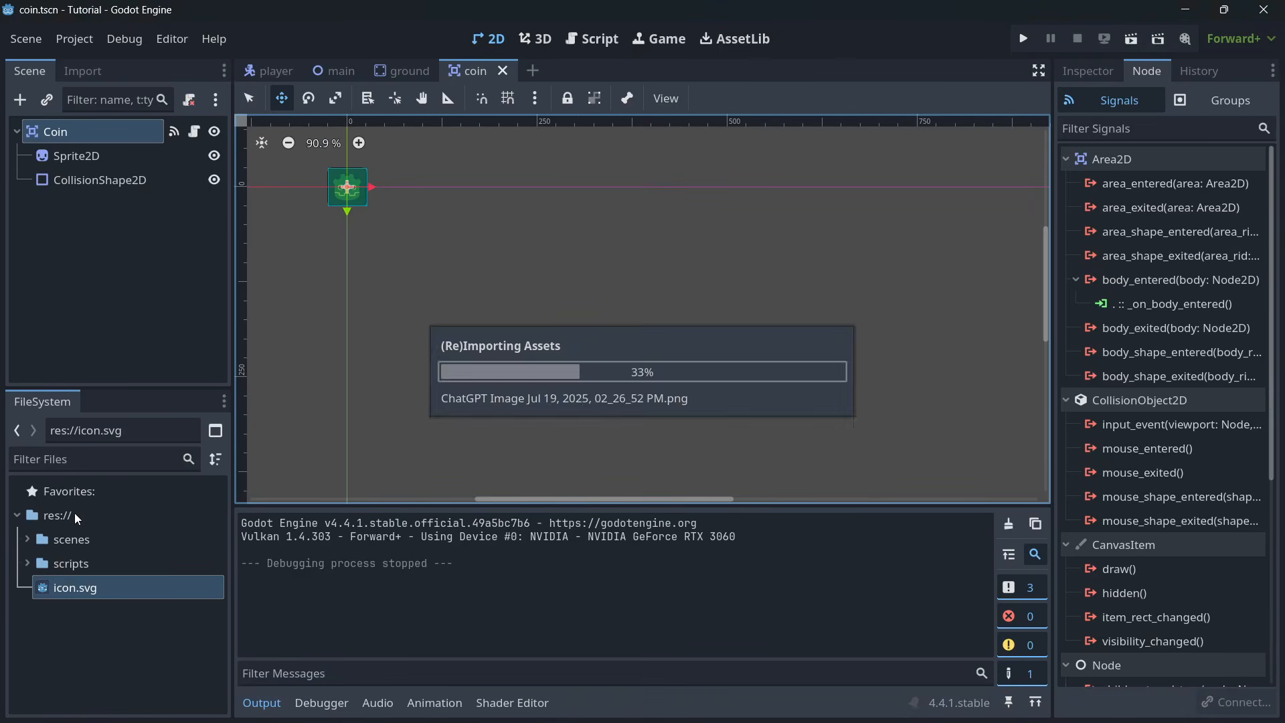
- Create a folder named images in the project's res:// root
right_click(71, 516)
mouse_move(127, 501)
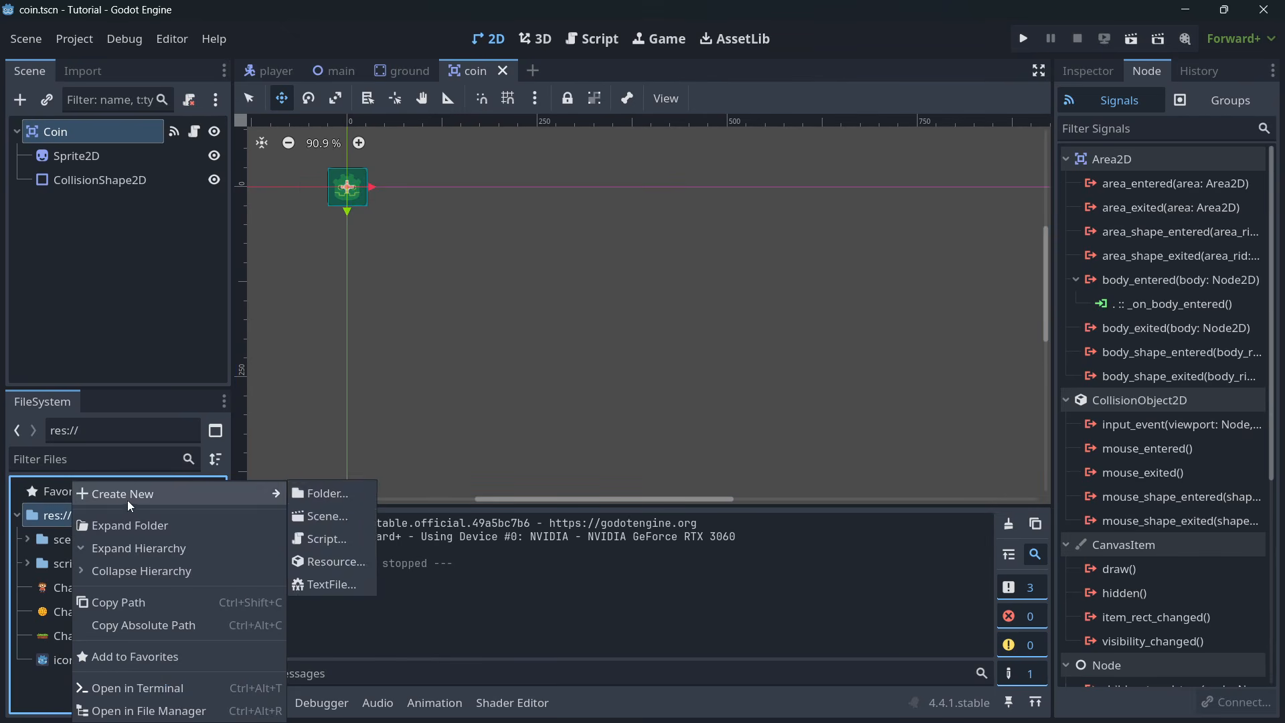
left_click(303, 492)
type("i")
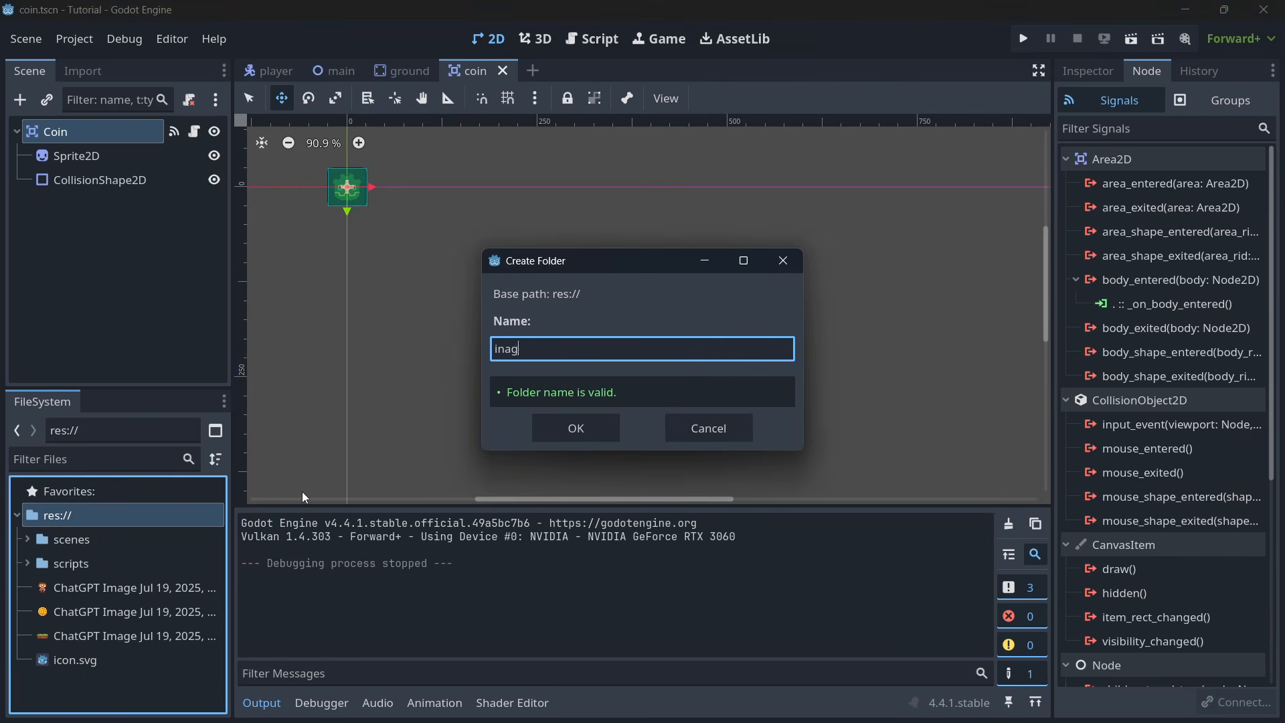
type("mages")
key("Return")
- Move the three imported ChatGPT PNG files into the images folder and expand that folder
left_click(90, 613)
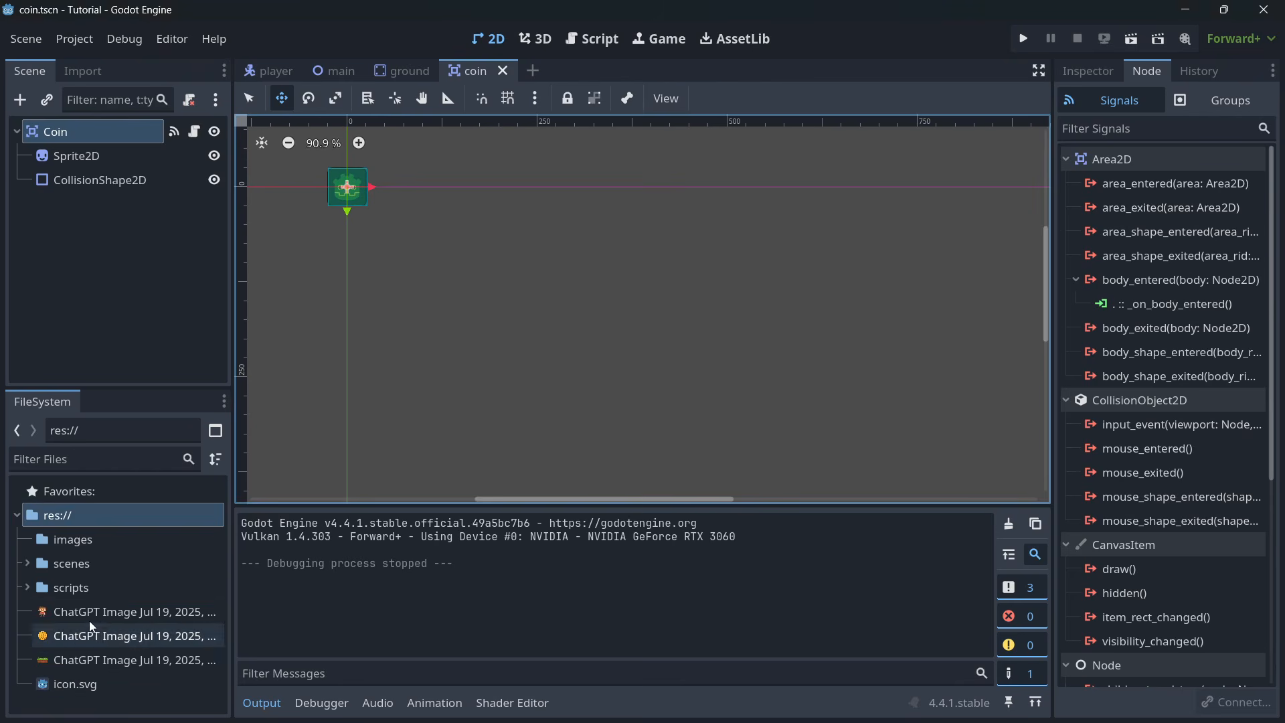
left_click(97, 661, "shift")
left_click_drag(98, 662, 97, 538)
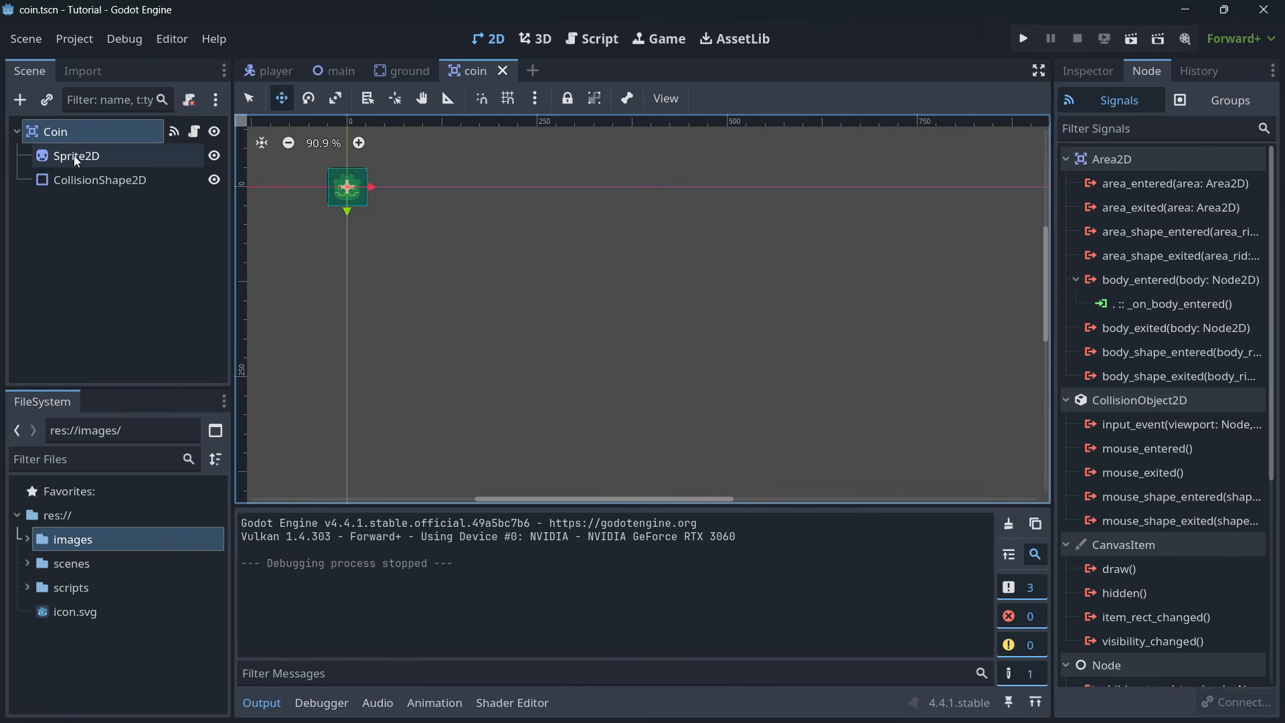
left_click(26, 540)
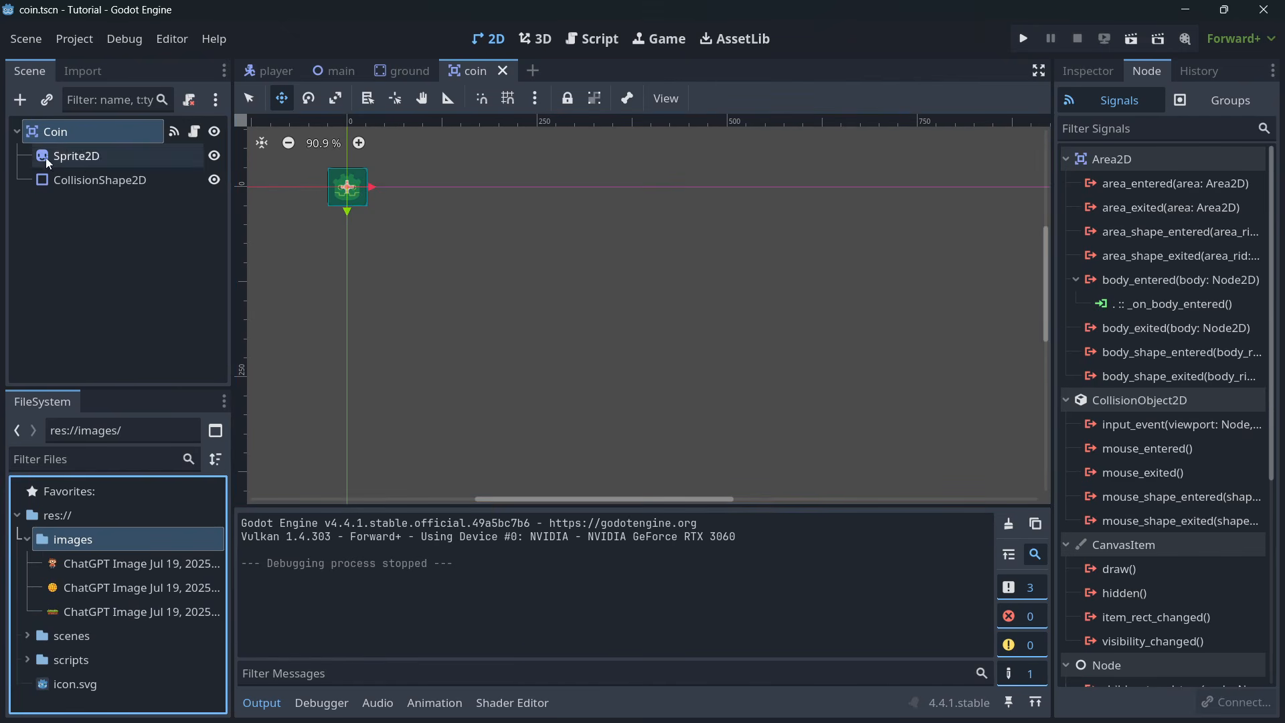
- Assign the coin image as the texture of the Coin scene's Sprite2D and reset its Modulate color to default
left_click(76, 155)
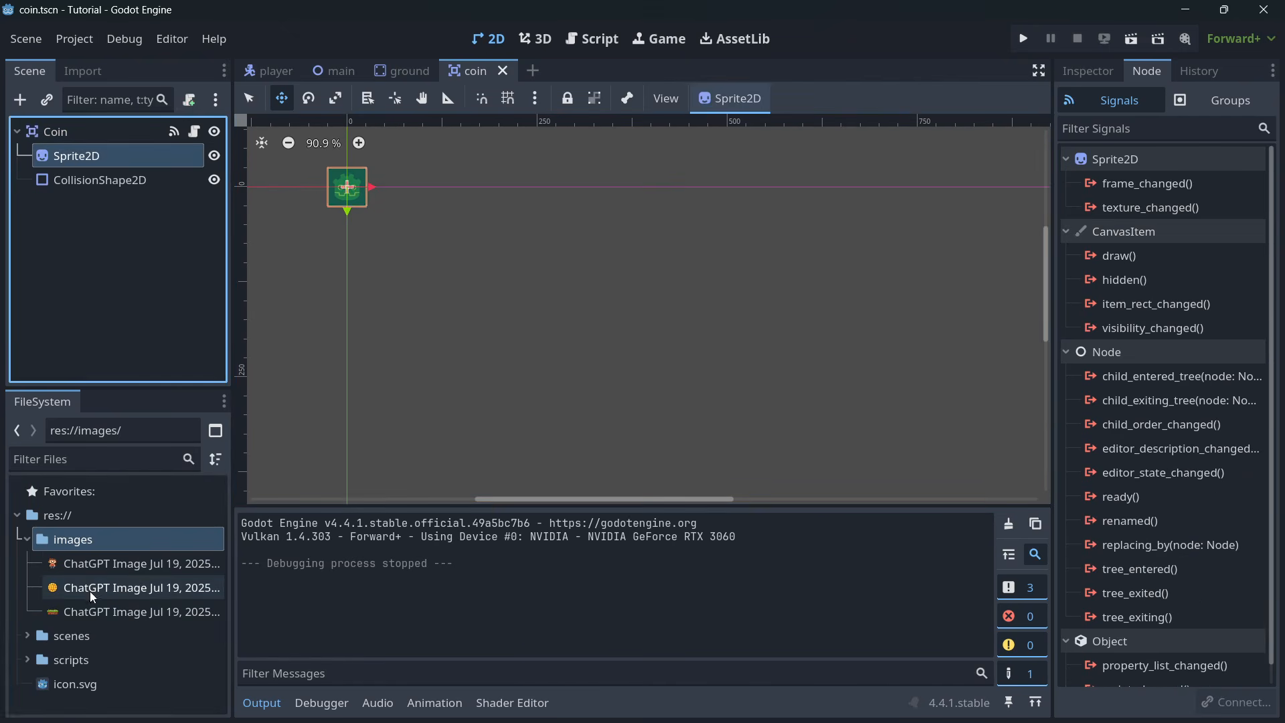
left_click_drag(128, 588, 1212, 221)
left_click(1100, 72)
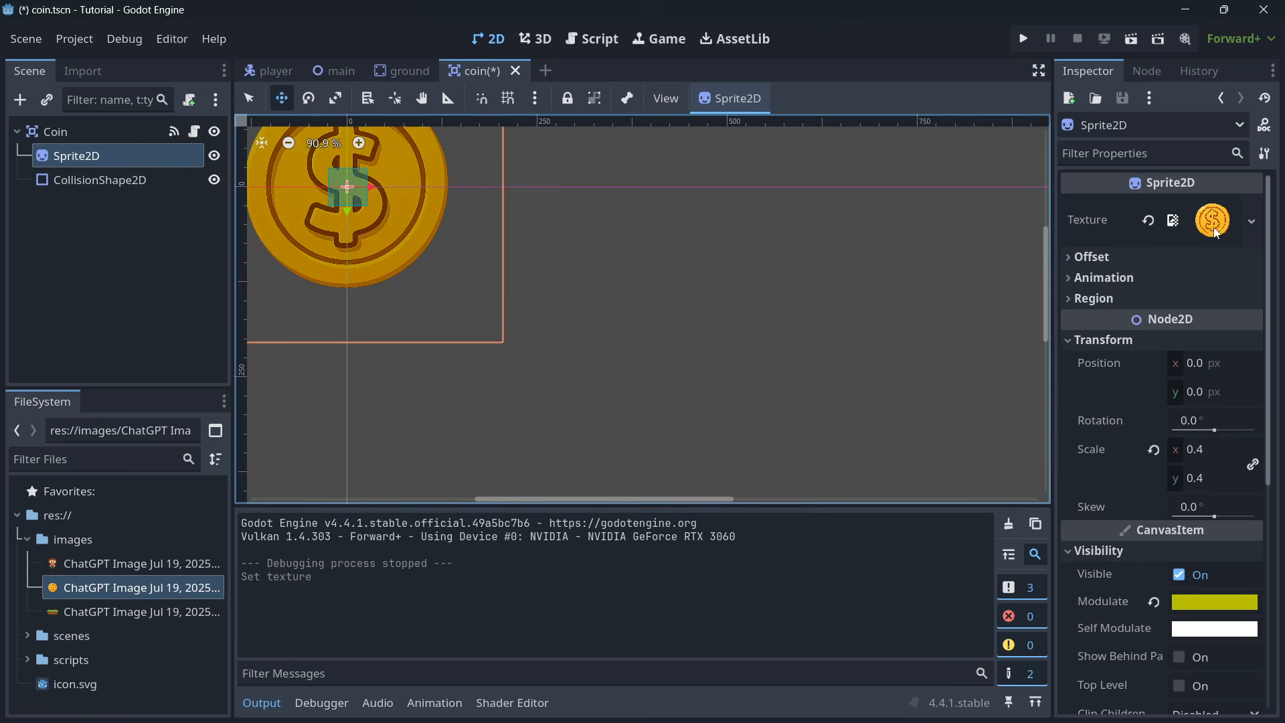
scroll(593, 240, "down", 8)
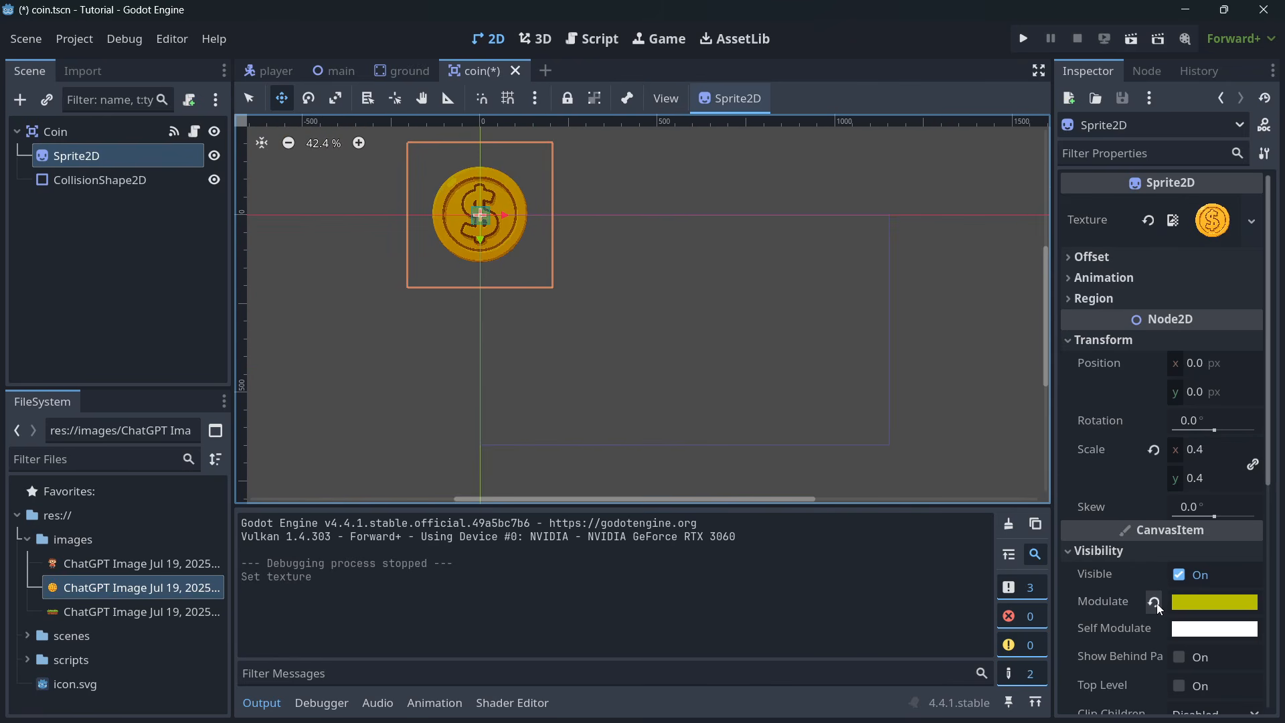
left_click(1156, 603)
- Shrink the coin's Sprite2D uniformly toward its collision area, setting its scale to 0.09 on both axes
scroll(480, 176, "up", 5)
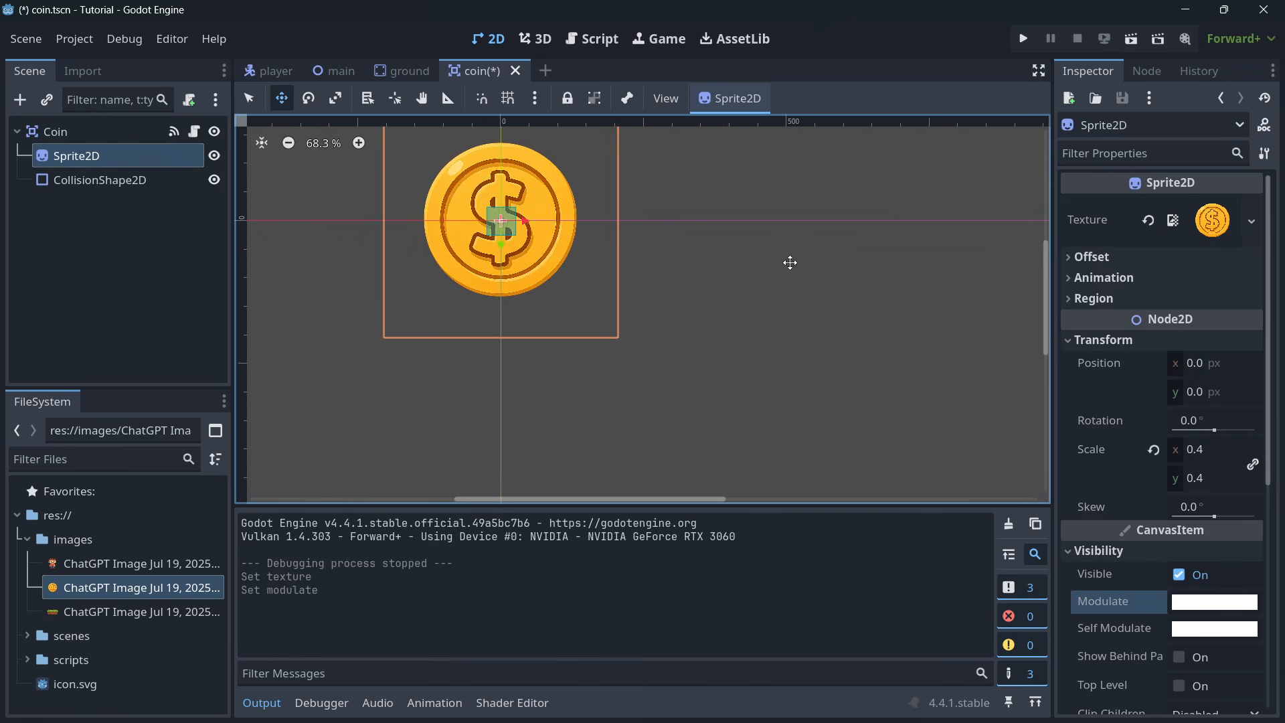
scroll(905, 288, "up", 4)
scroll(614, 247, "down", 4)
middle_click_drag(635, 251, 890, 360)
scroll(933, 396, "up", 1)
left_click(335, 98)
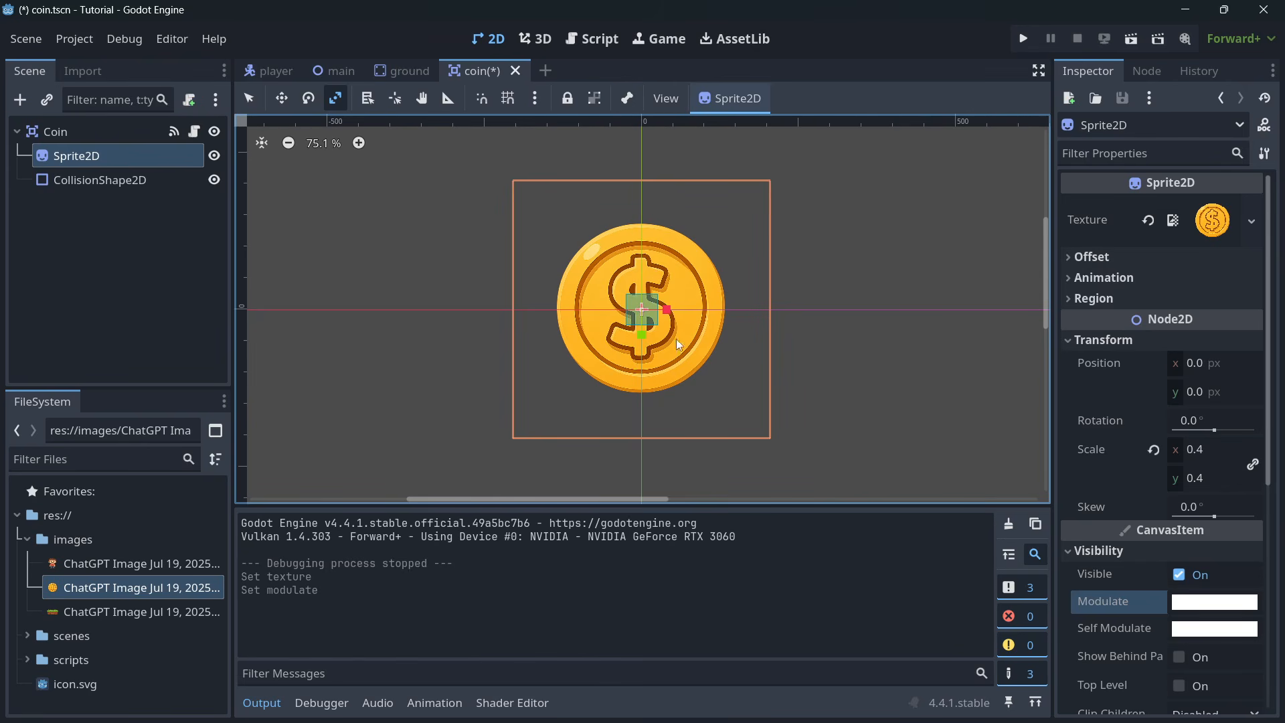
left_click_drag(668, 309, 671, 315)
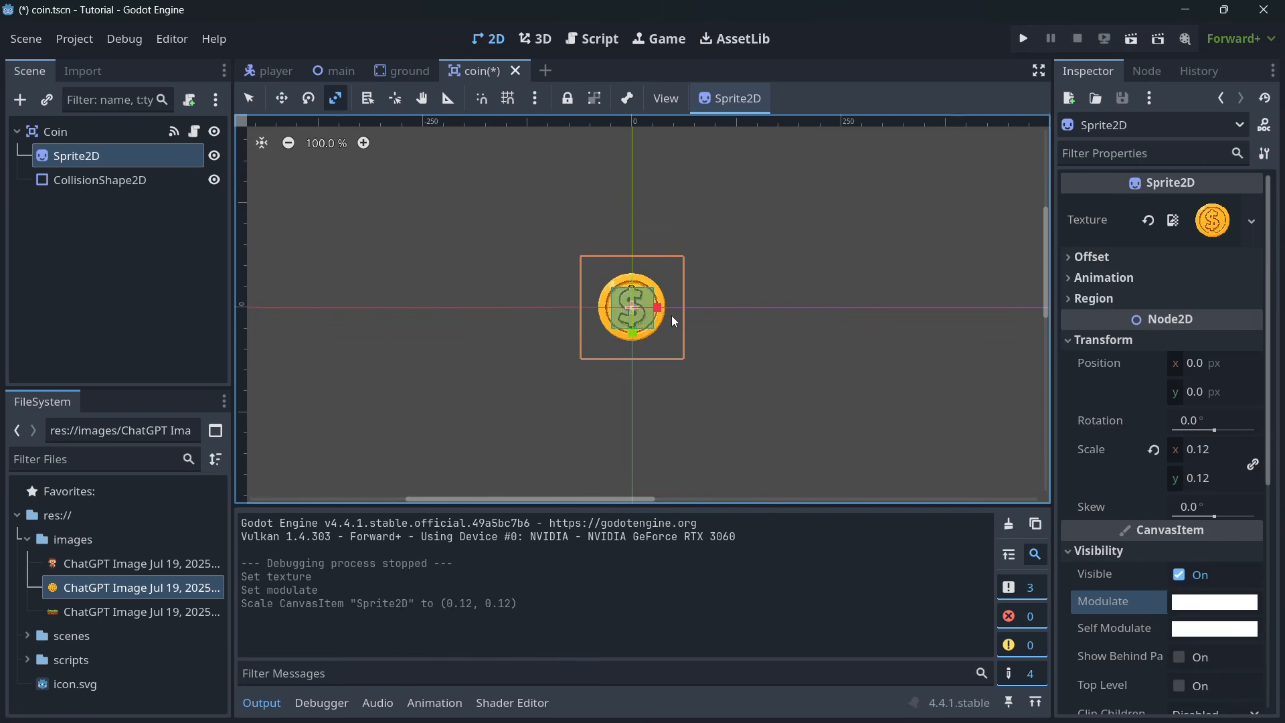
scroll(659, 312, "up", 8)
left_click(1207, 448)
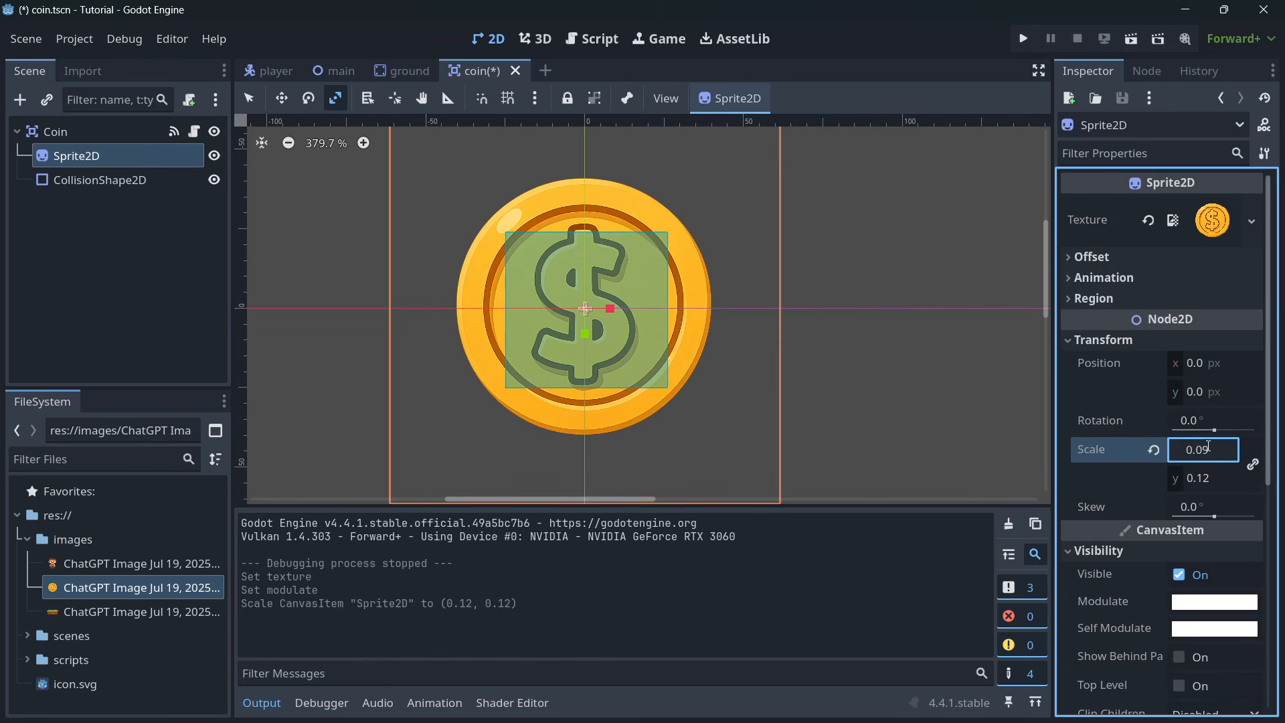
key("Return")
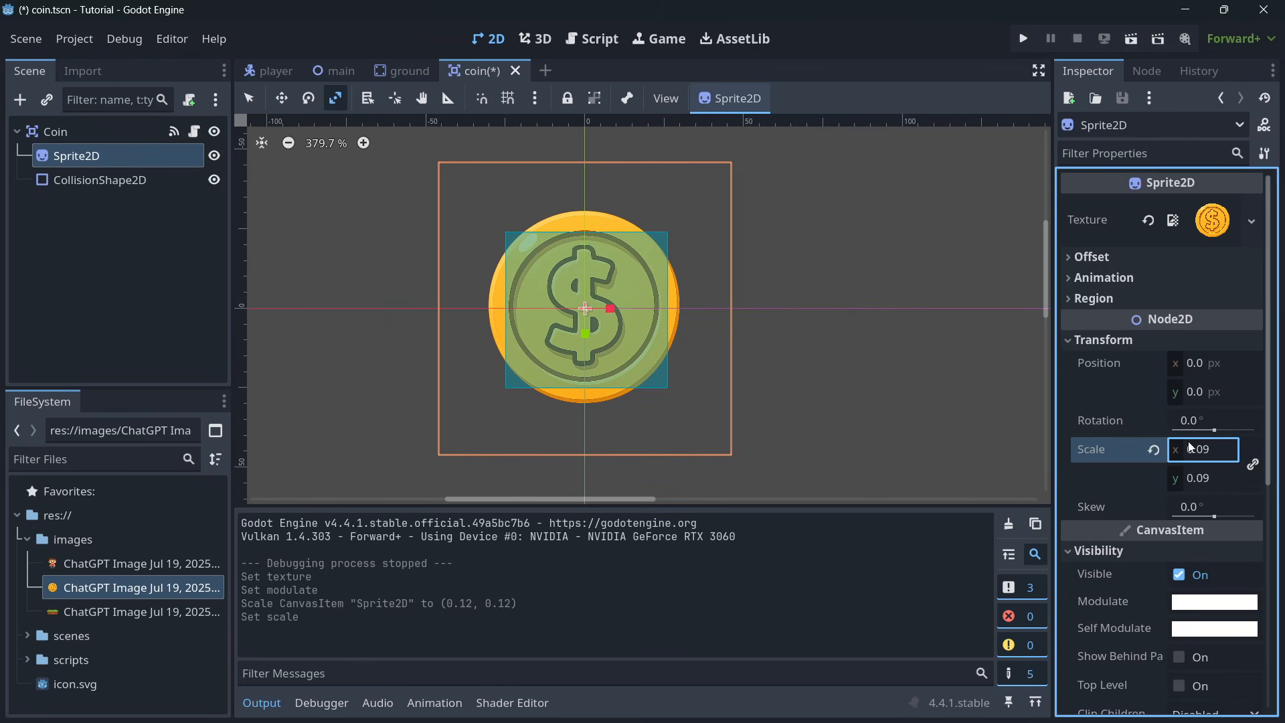
- Replace the coin's rectangular collision shape with a CircleShape2D and enlarge its radius to match the coin's outer edge
left_click(101, 179)
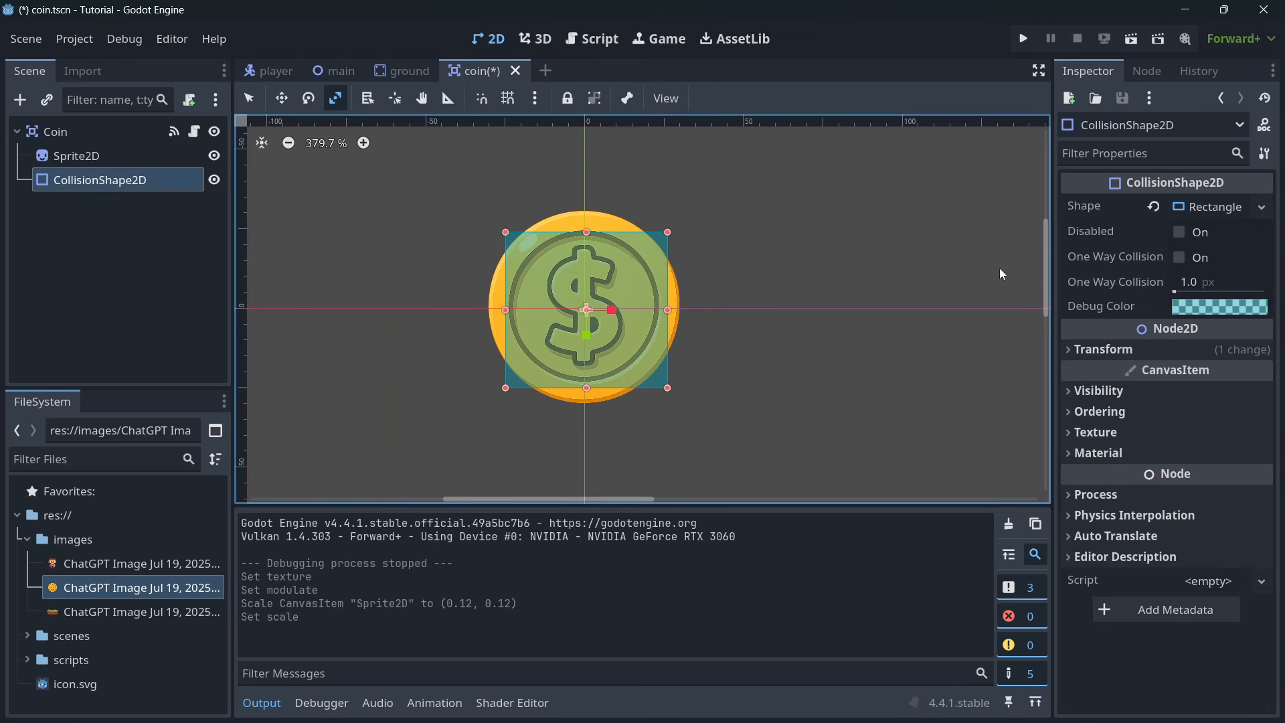
left_click(1155, 207)
left_click(1197, 207)
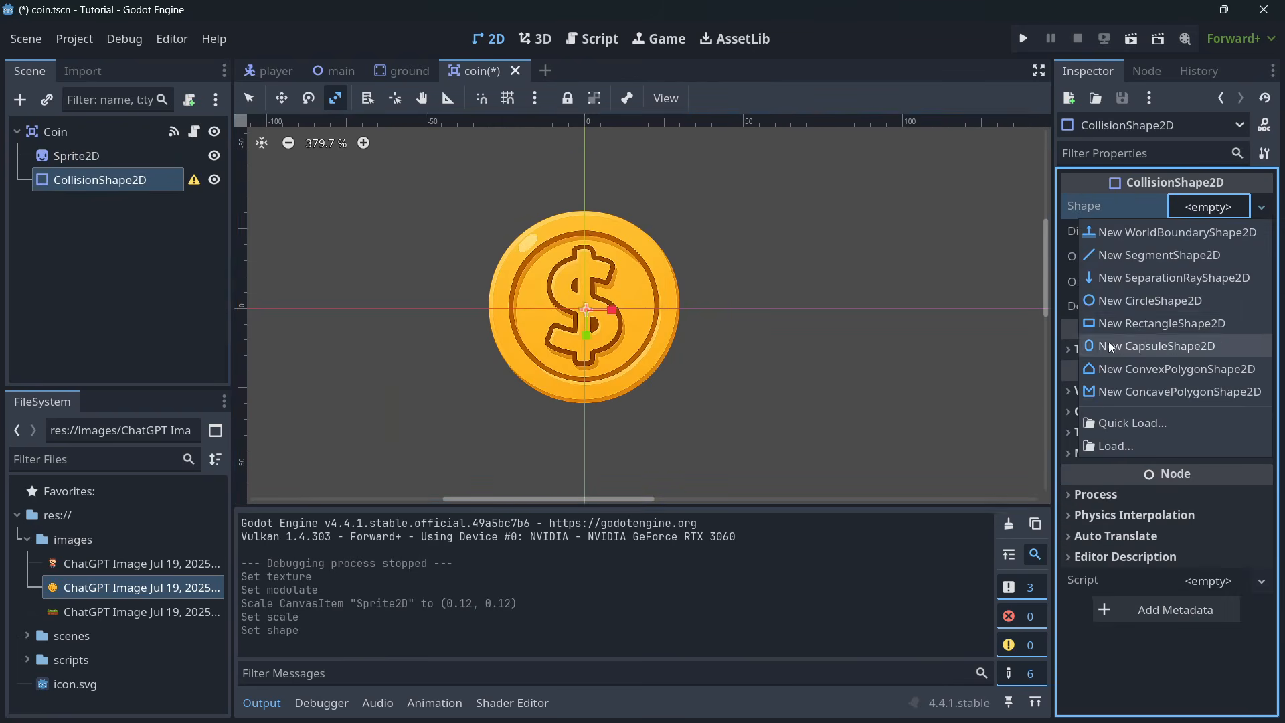
left_click(1131, 295)
scroll(599, 319, "up", 3)
left_click_drag(615, 311, 696, 319)
key("q")
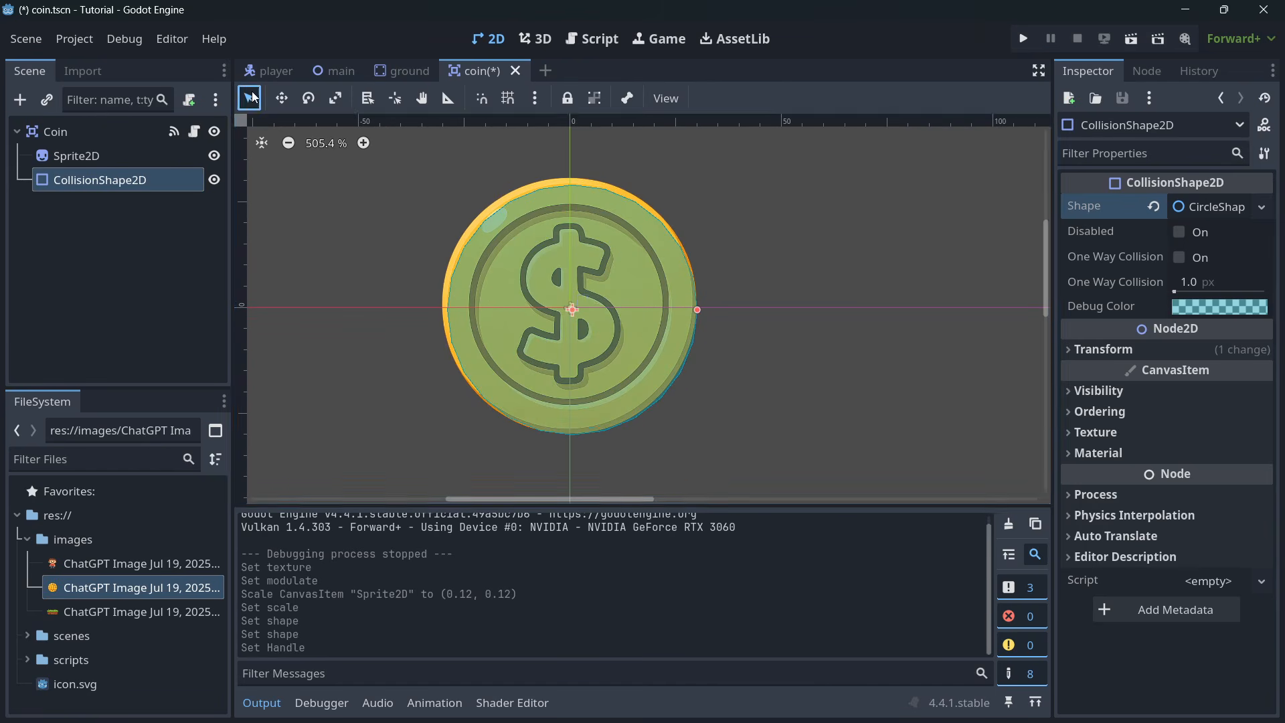
left_click(1103, 349)
left_click(1103, 349)
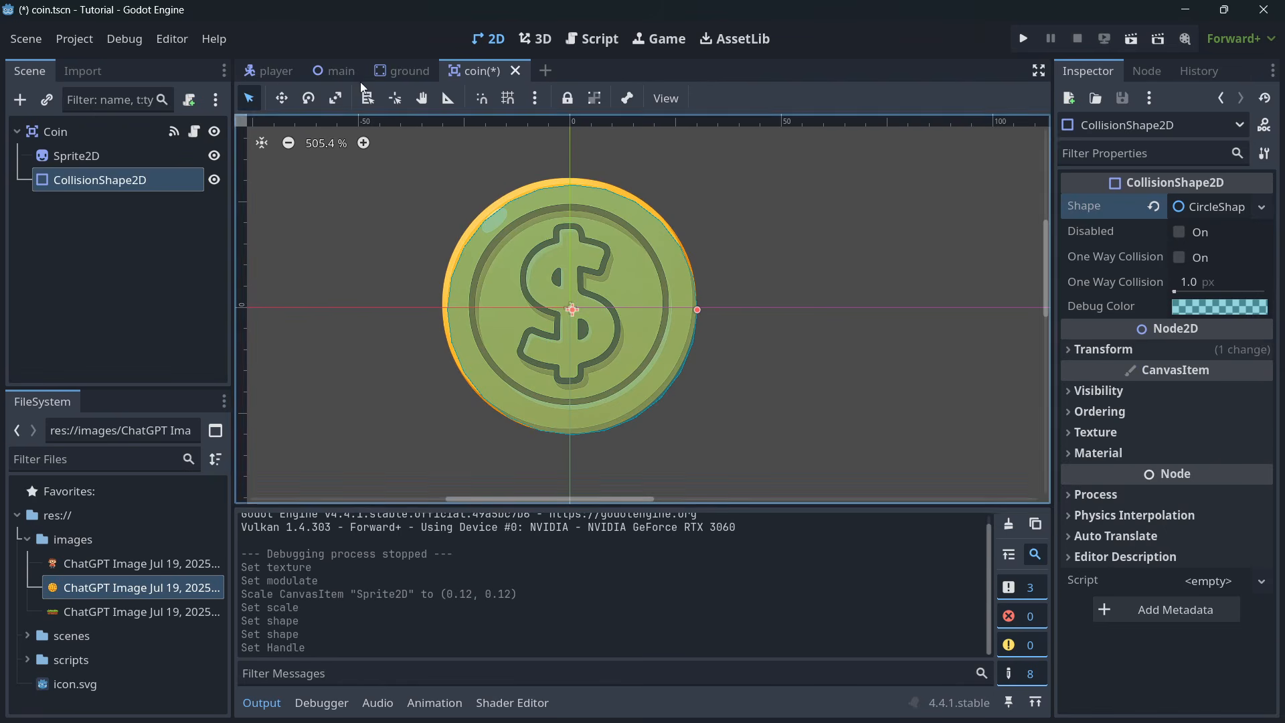
- In the ground scene, assign the grass platform image as the texture of the Sprite2D
left_click(402, 70)
left_click(77, 156)
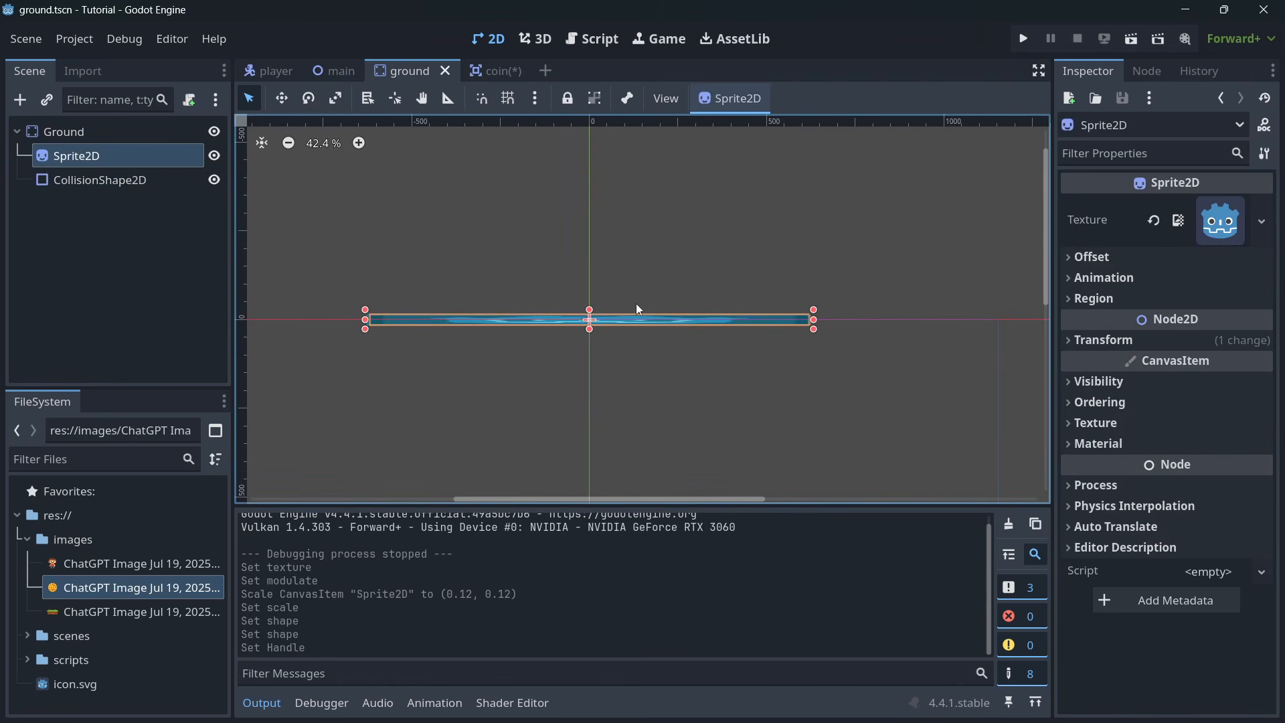
left_click_drag(156, 604, 1220, 221)
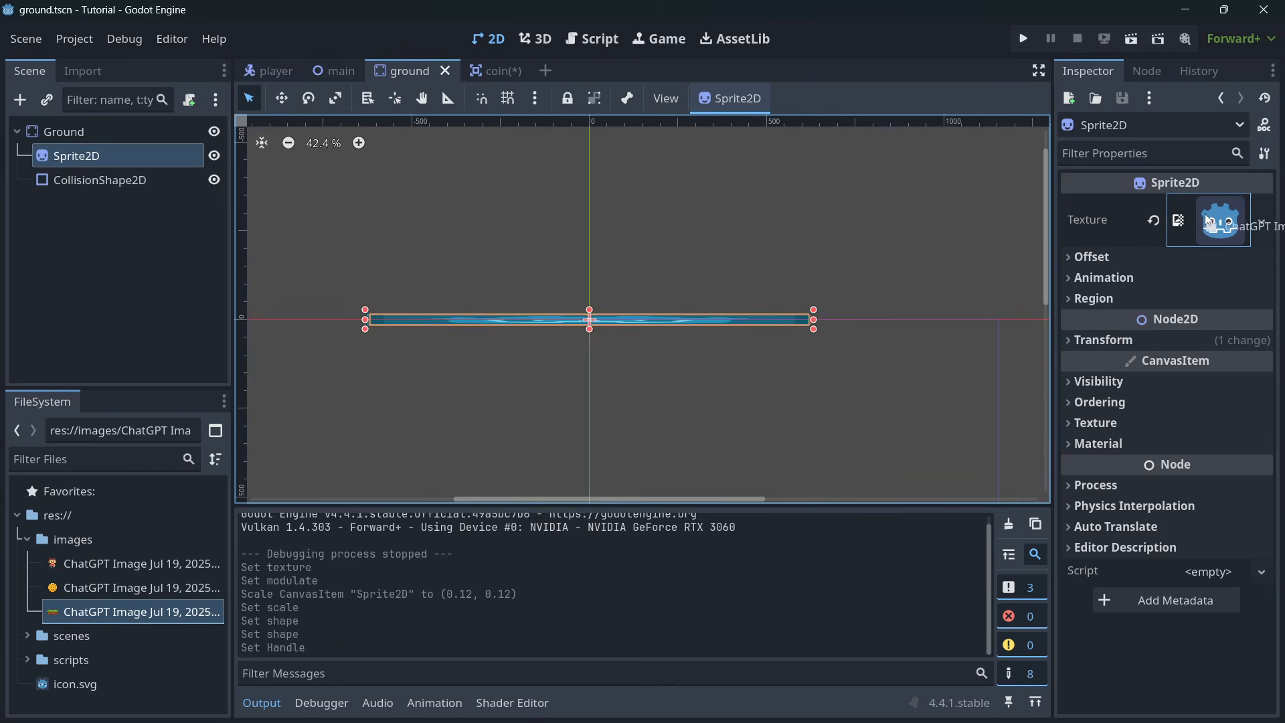
scroll(700, 334, "down", 5)
- Reset the ground sprite's stretched scale and shrink the sprite uniformly to 0.08 on both axes
left_click(1127, 343)
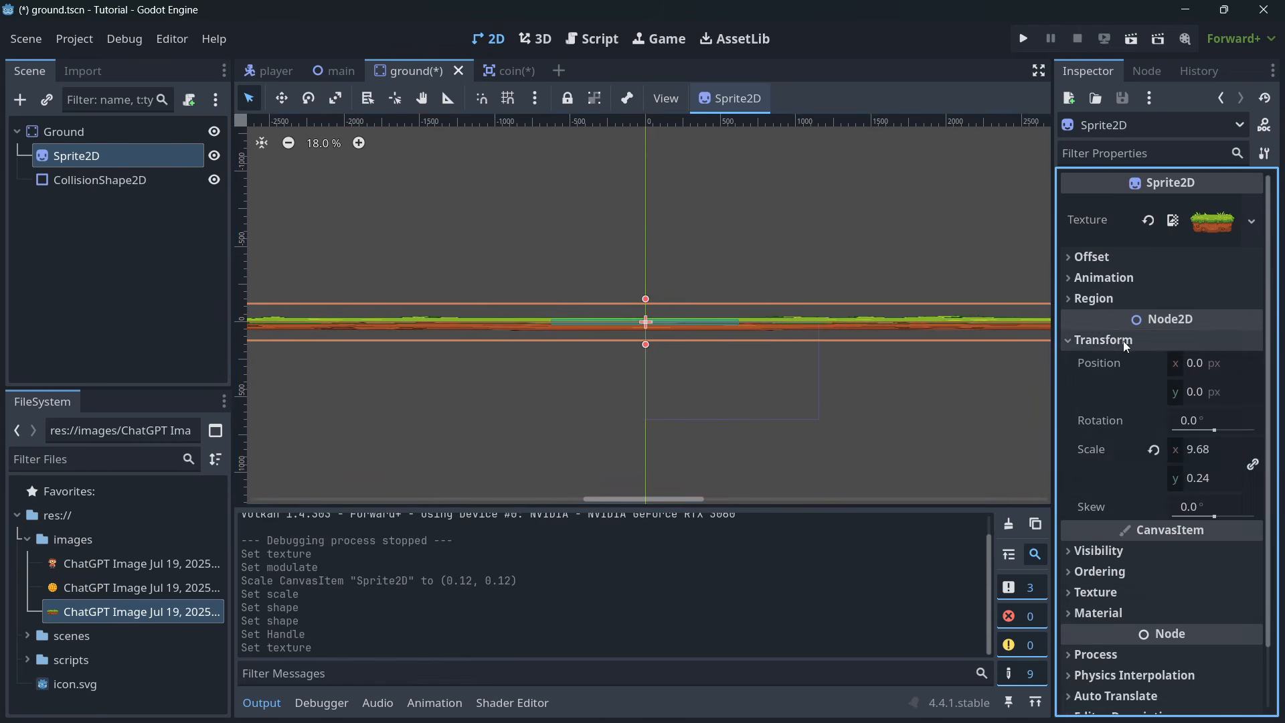
left_click(1154, 452)
scroll(655, 331, "up", 6)
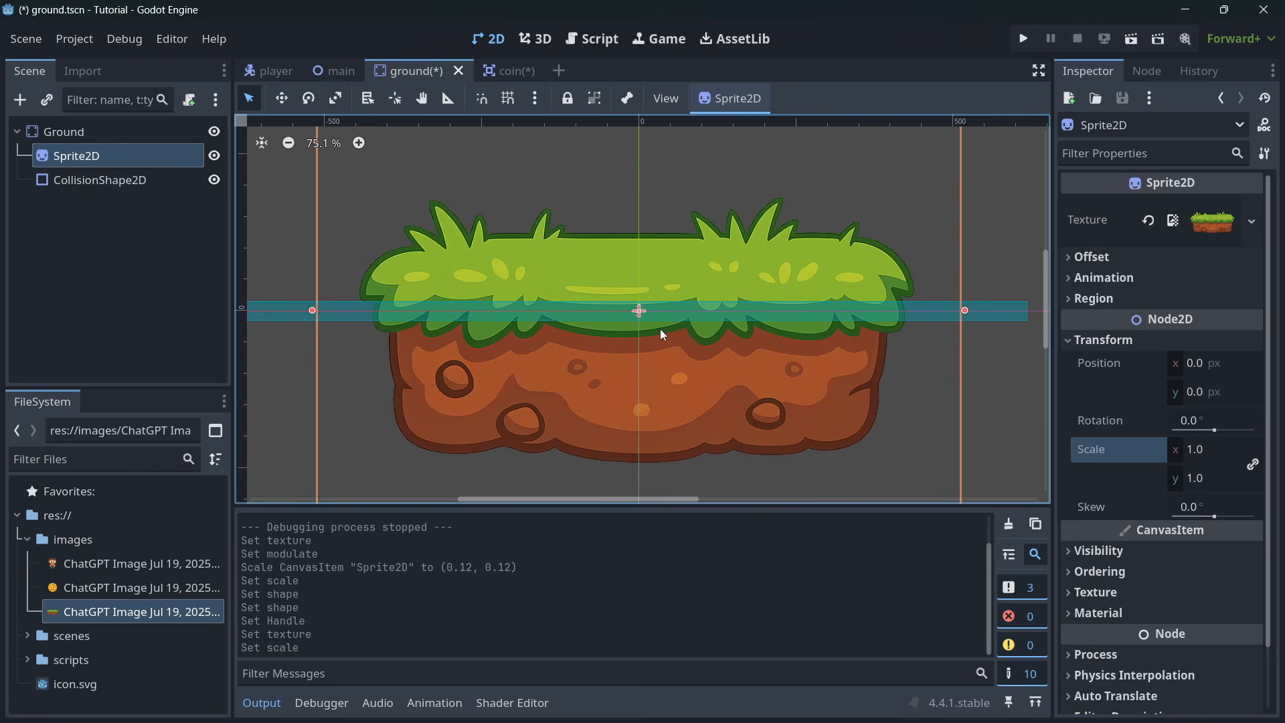
scroll(660, 328, "down", 4)
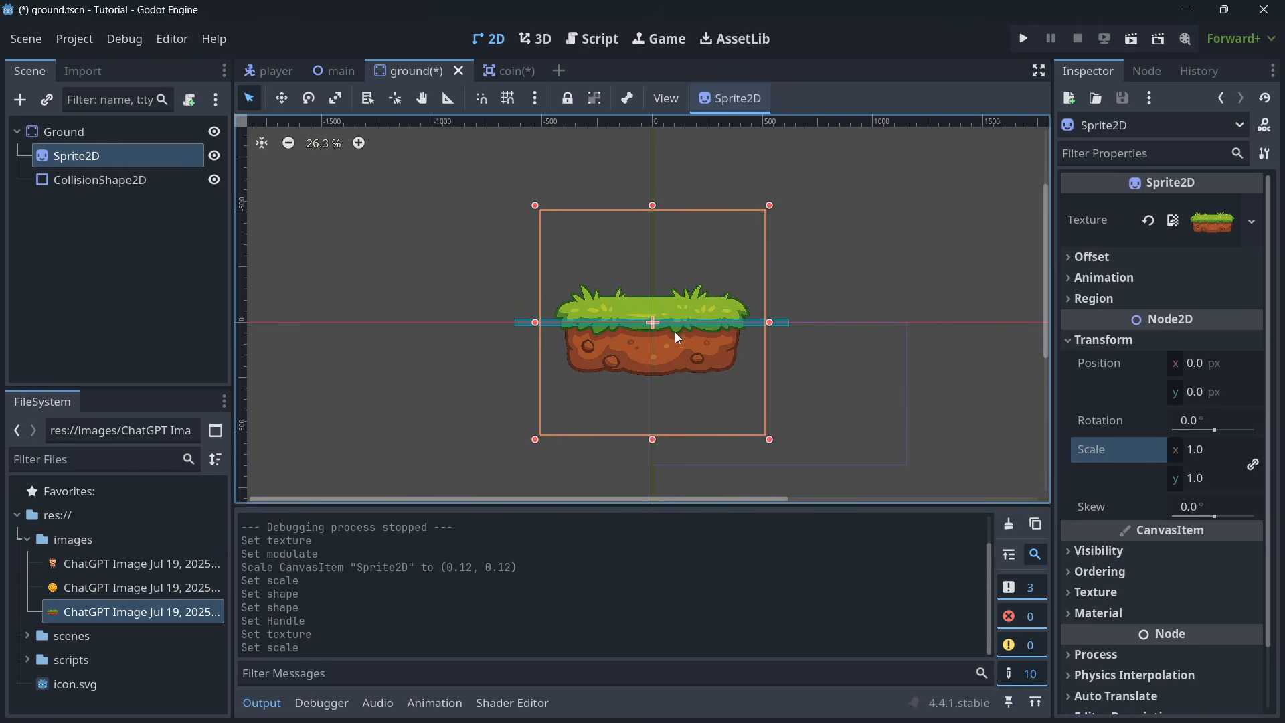
mouse_move(1174, 458)
left_mouse_down()
mouse_move(1100, 459)
mouse_move(1163, 458)
left_mouse_up()
scroll(756, 355, "up", 14)
scroll(655, 295, "down", 6)
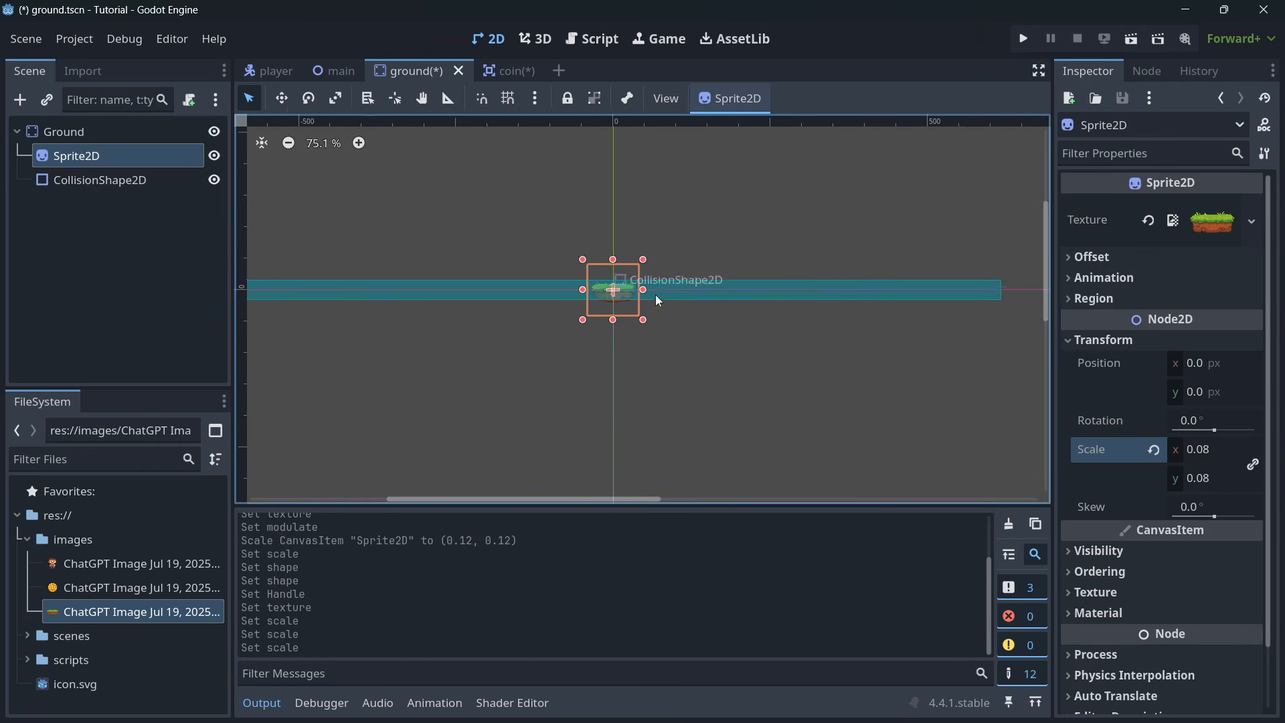
- Duplicate the grass platform sprite repeatedly and line the copies up about 50 px apart along the ground's collision strip, extending both ways from the origin
scroll(773, 307, "up", 2)
key("ctrl+d")
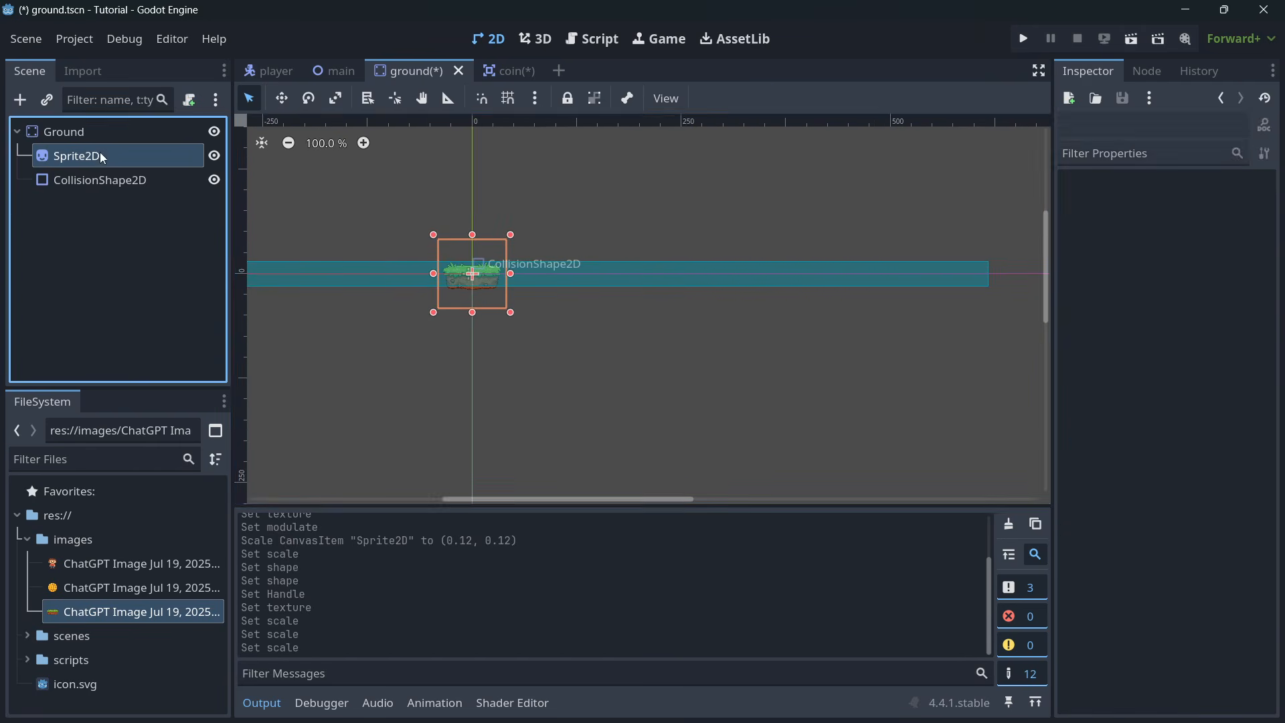
key("w")
left_click_drag(500, 274, 683, 274)
key("ctrl+d")
key("ctrl+d")
key("ctrl+d")
key("ctrl+d")
left_click_drag(689, 274, 773, 273)
key("ctrl+d")
key("ctrl+d")
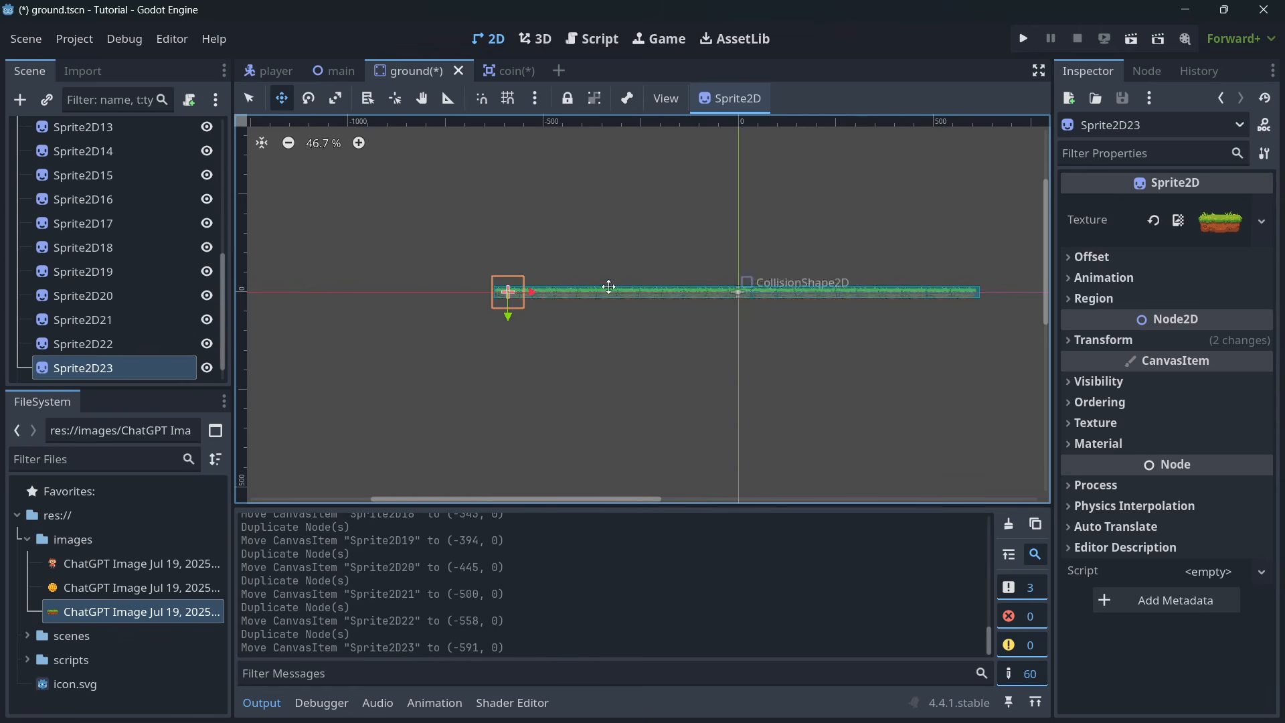
scroll(835, 344, "up", 3)
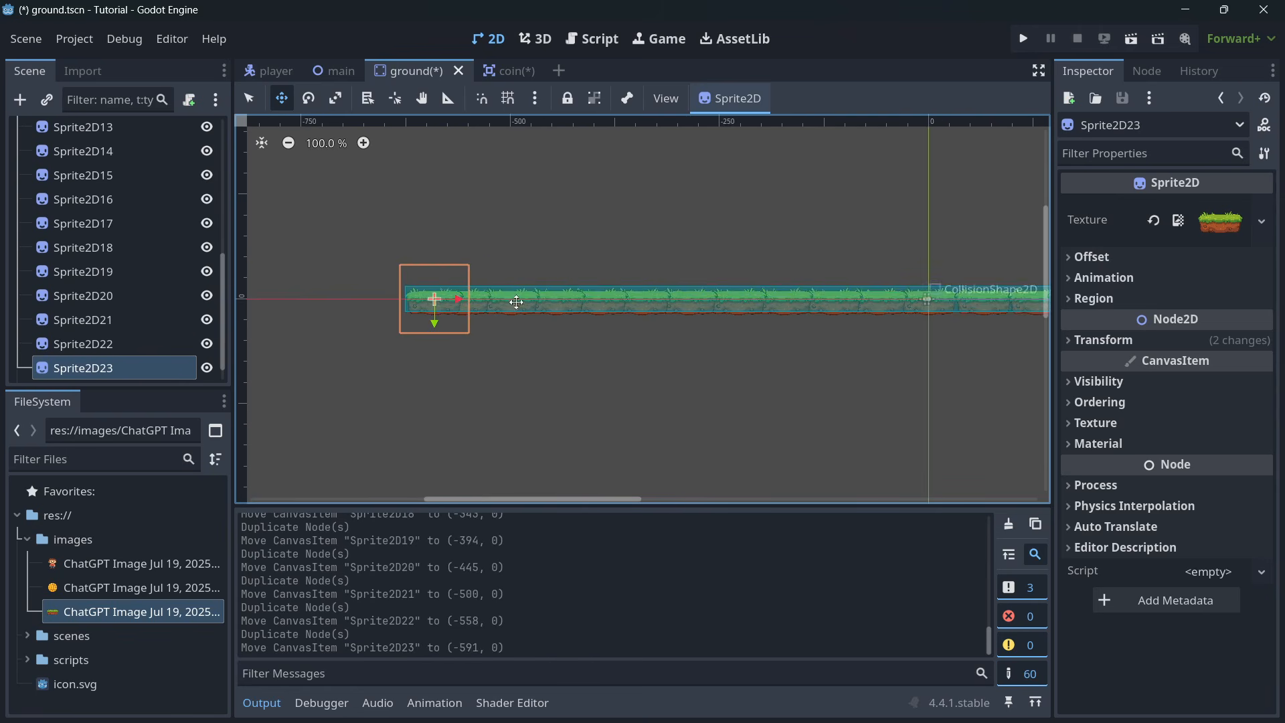
- Select all 23 grass Sprite2D nodes in the ground scene and reparent them to a new Node2D
scroll(764, 325, "down", 1)
scroll(147, 230, "up", 5)
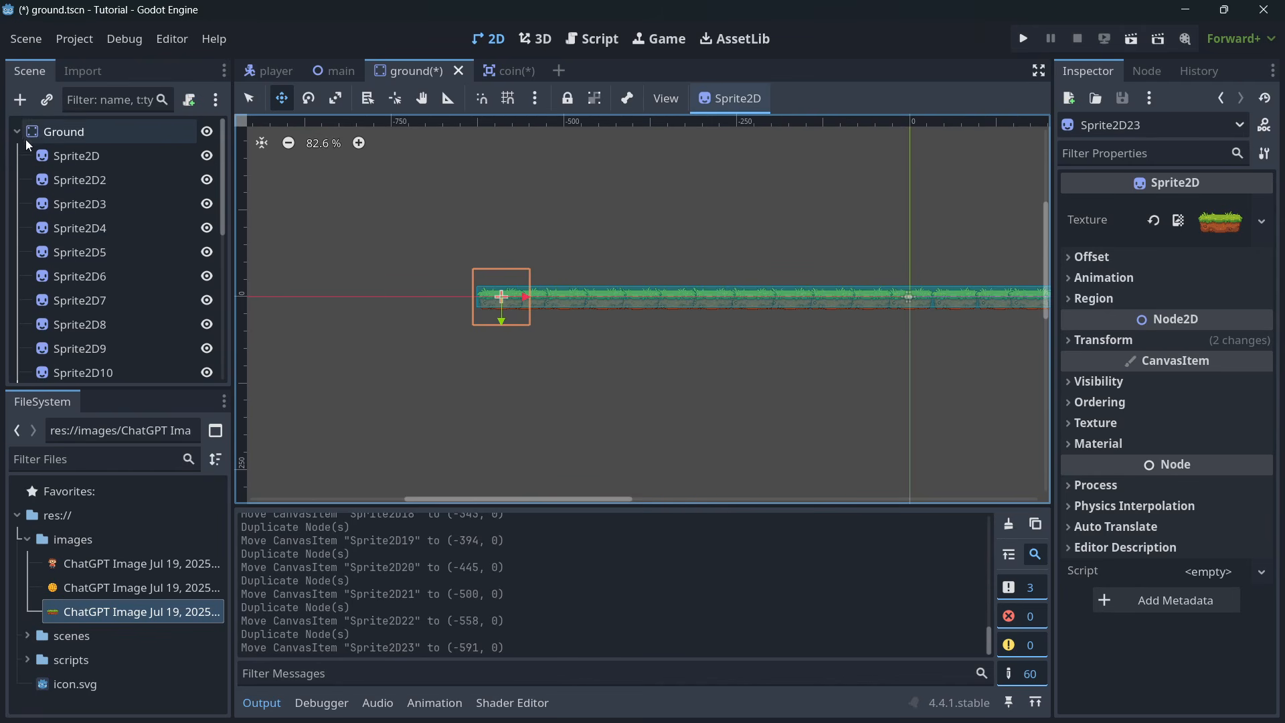
scroll(157, 204, "down", 5)
scroll(97, 318, "up", 5)
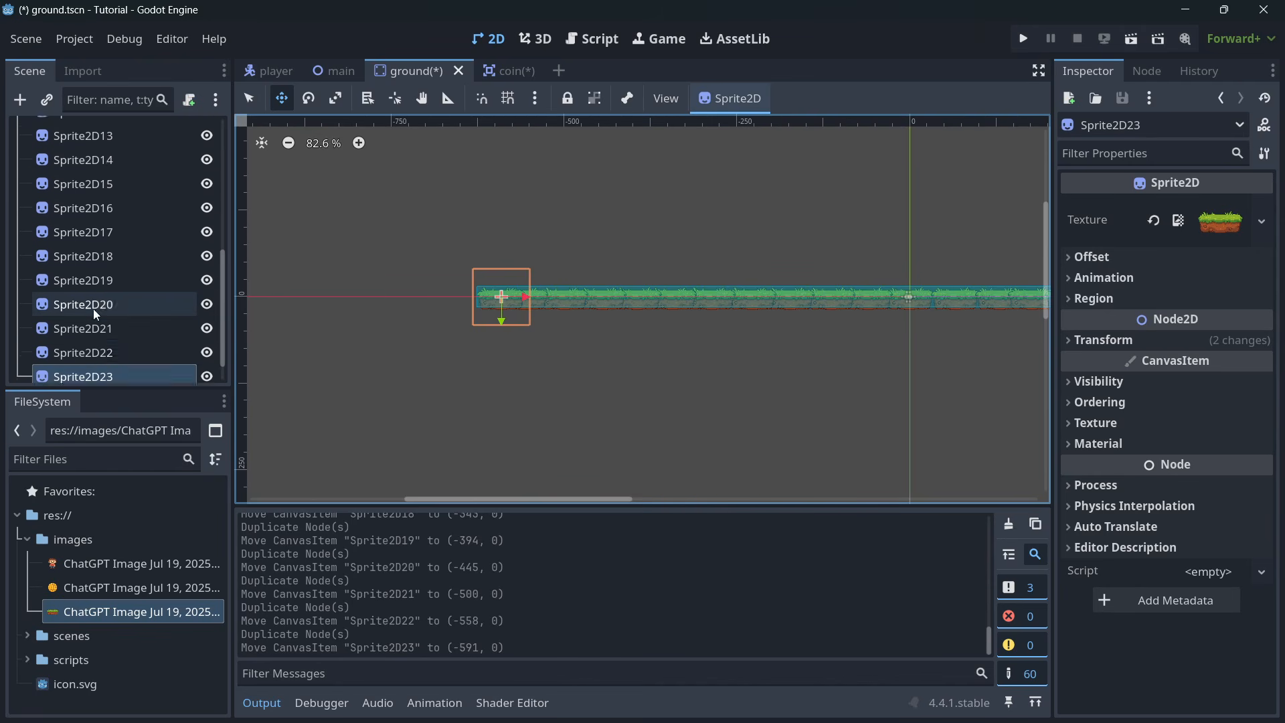
left_click(79, 161, "shift")
right_click(79, 162)
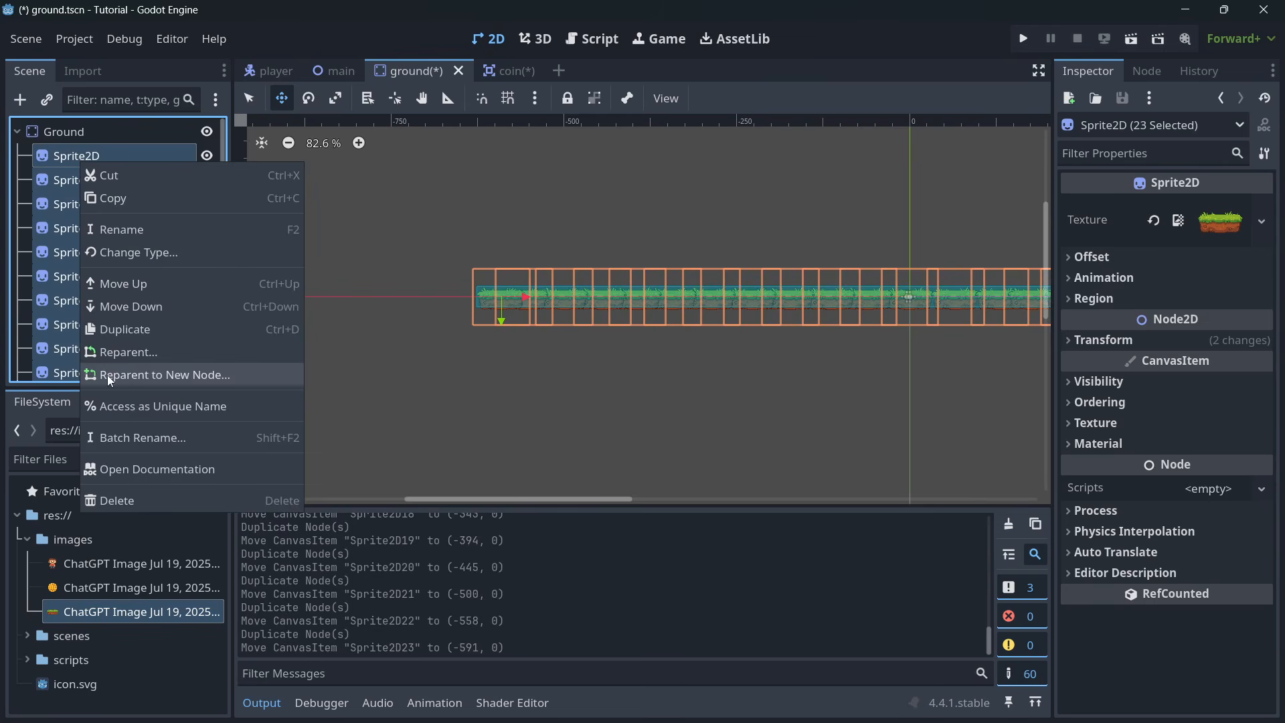
left_click(158, 375)
left_click(478, 228)
left_click(502, 629)
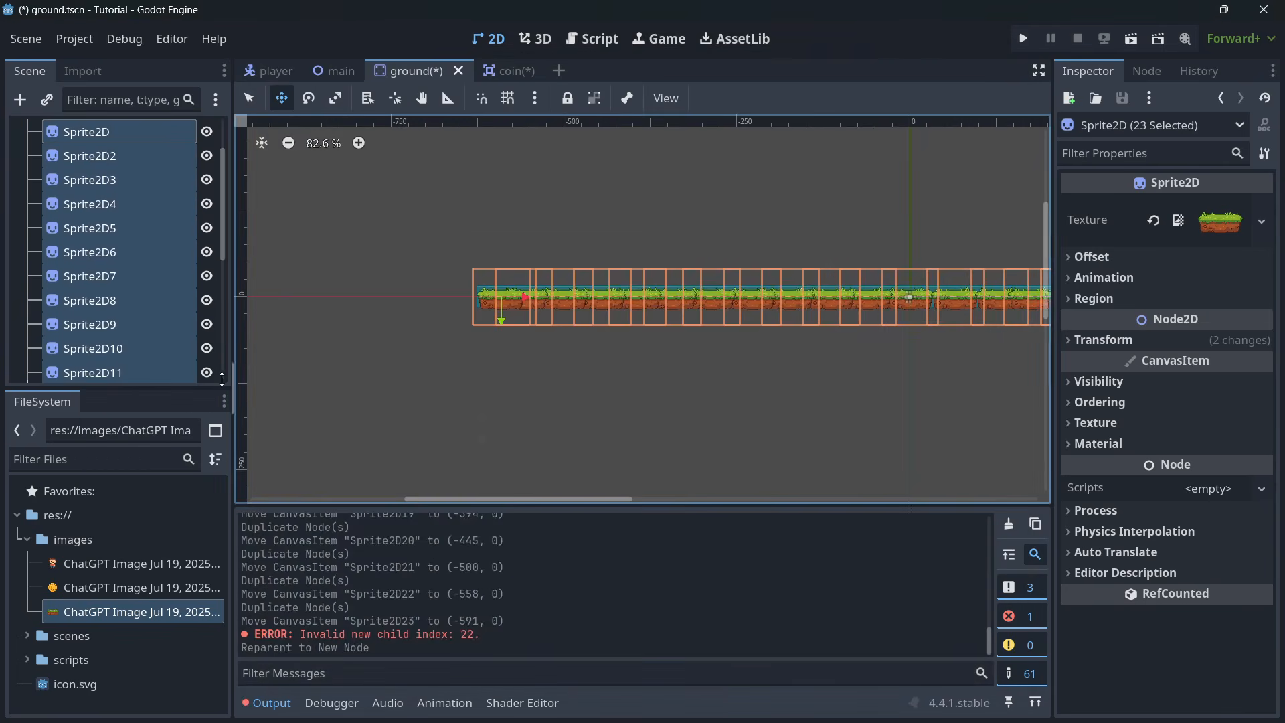
- Collapse the new Node2D group, move it above CollisionShape2D in the node order, and save the ground scene
left_click(26, 180)
left_click(109, 282)
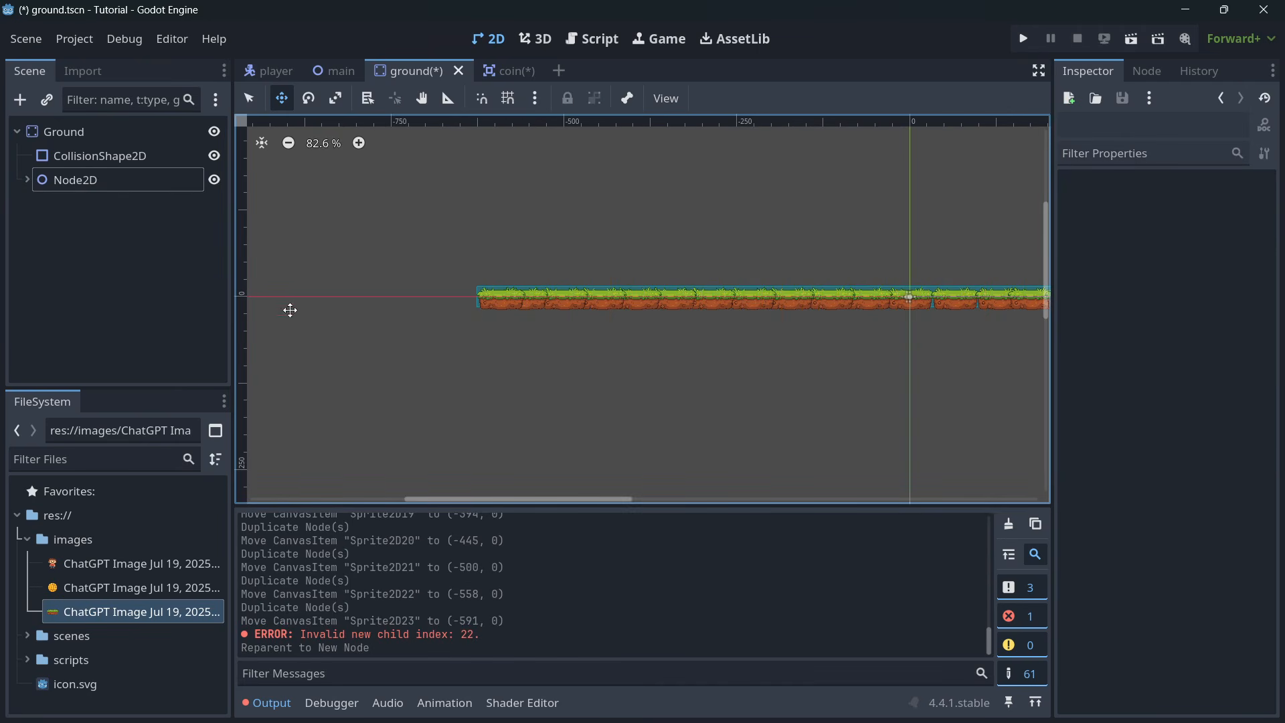
left_click_drag(70, 180, 82, 146)
key("ctrl+s")
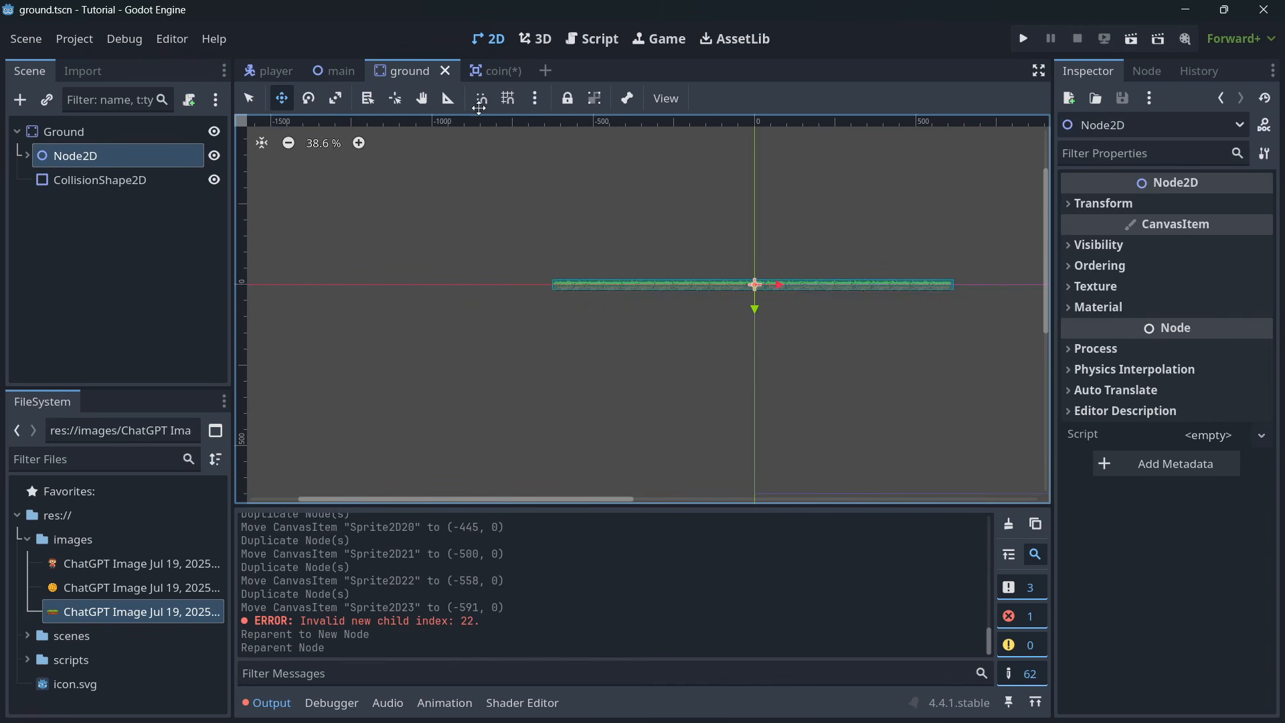
- In the player scene, assign the boy image as the Sprite2D's texture and set its scale to 0.115 on both axes
left_click(270, 71)
left_click_drag(127, 563, 1221, 229)
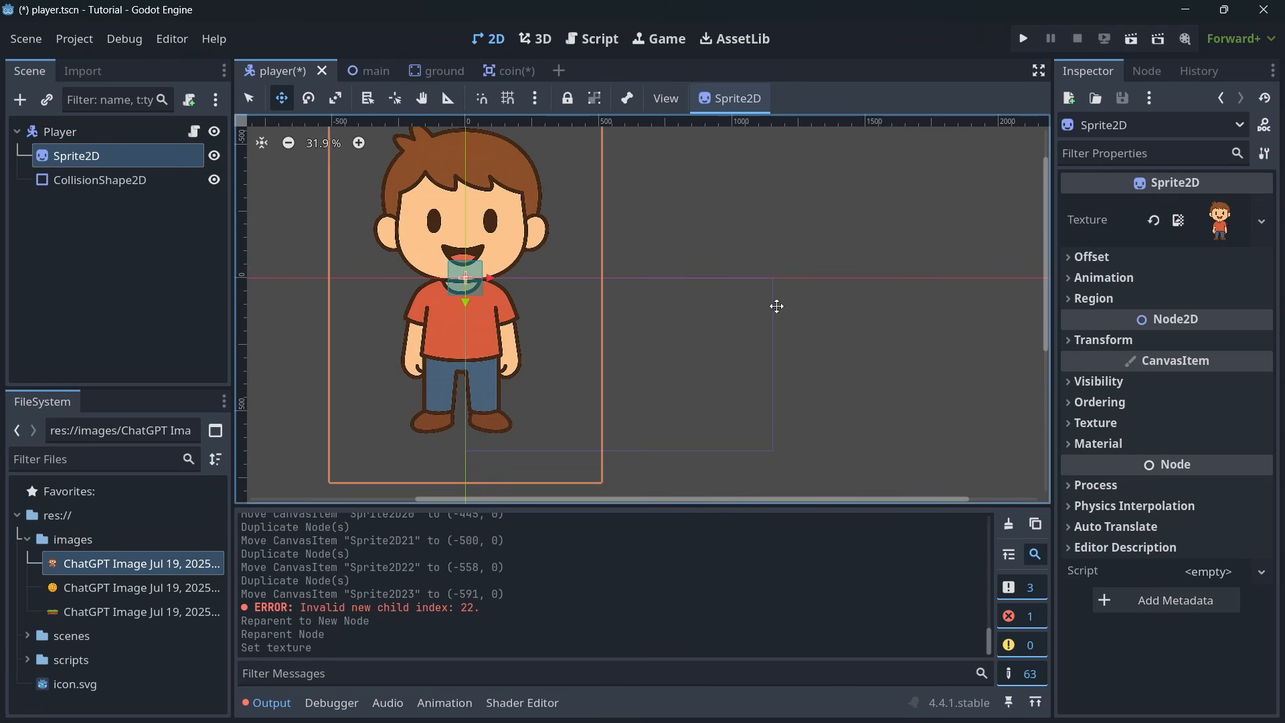
left_click(1119, 339)
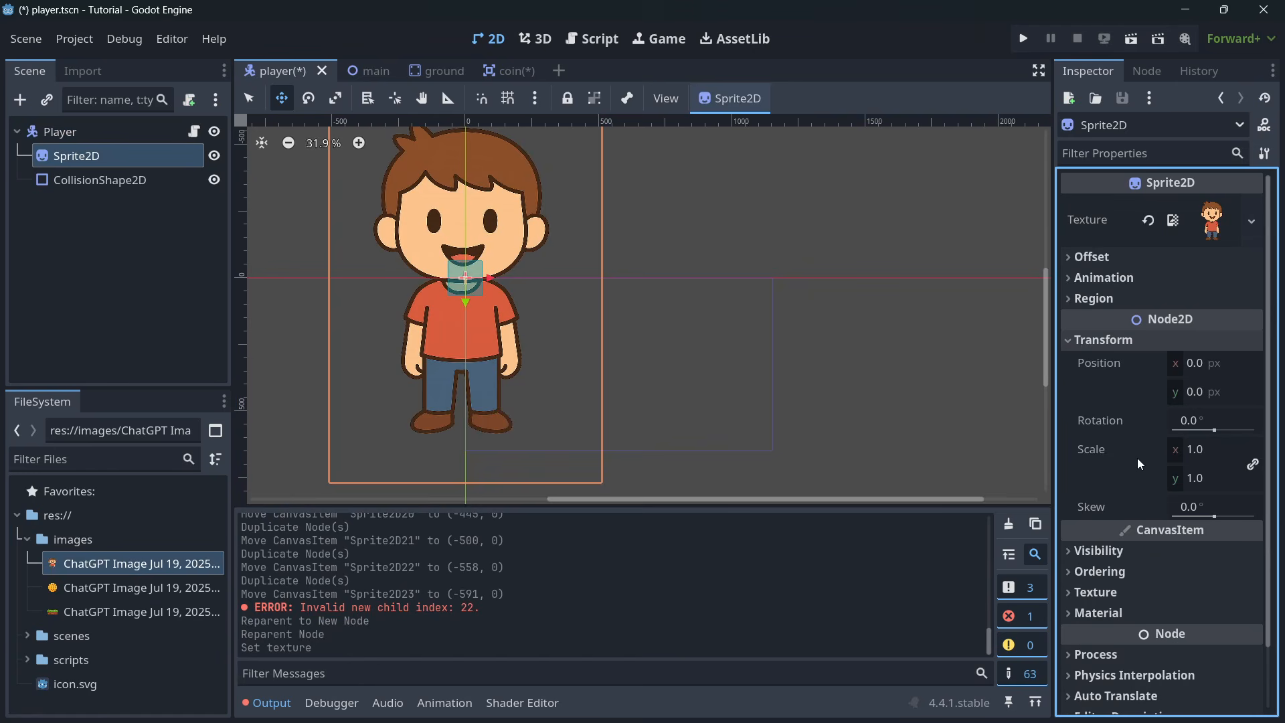
left_click_drag(1201, 449, 1141, 449)
key("BackSpace")
key("BackSpace")
type("115")
key("Return")
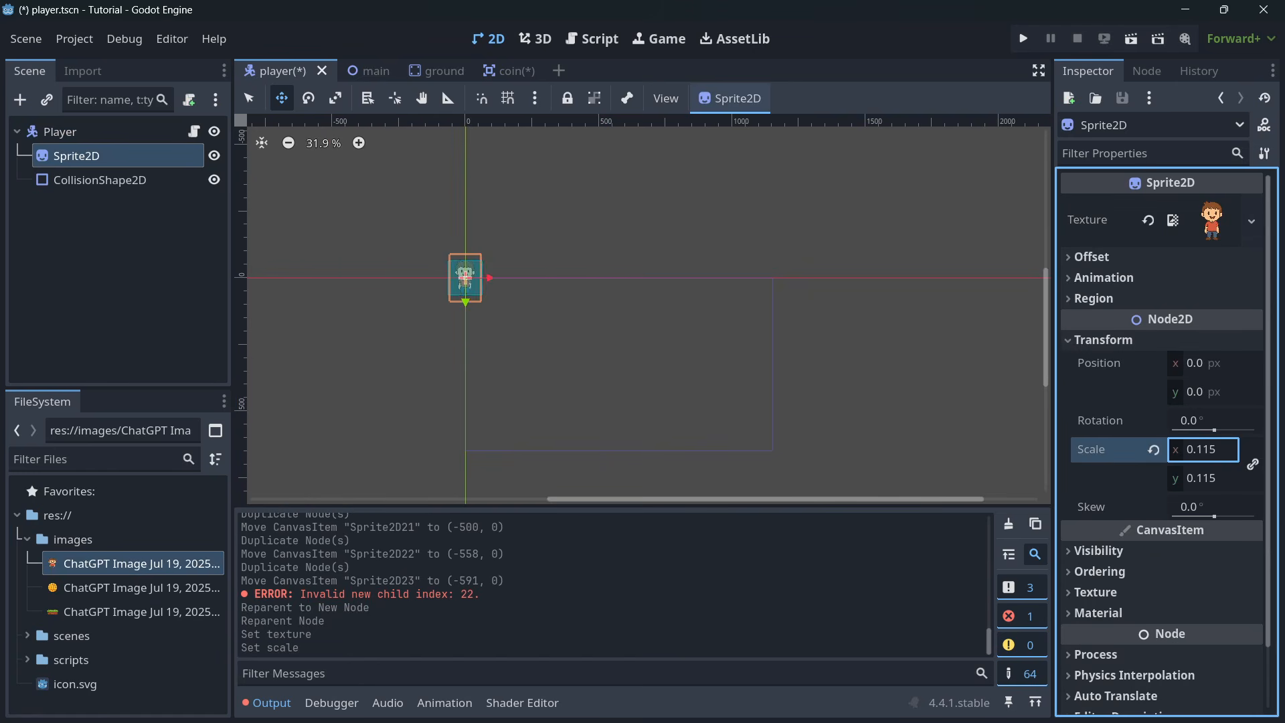
- Narrow the player's rectangular collision shape from both sides to match the width of the character's head
scroll(472, 281, "up", 10)
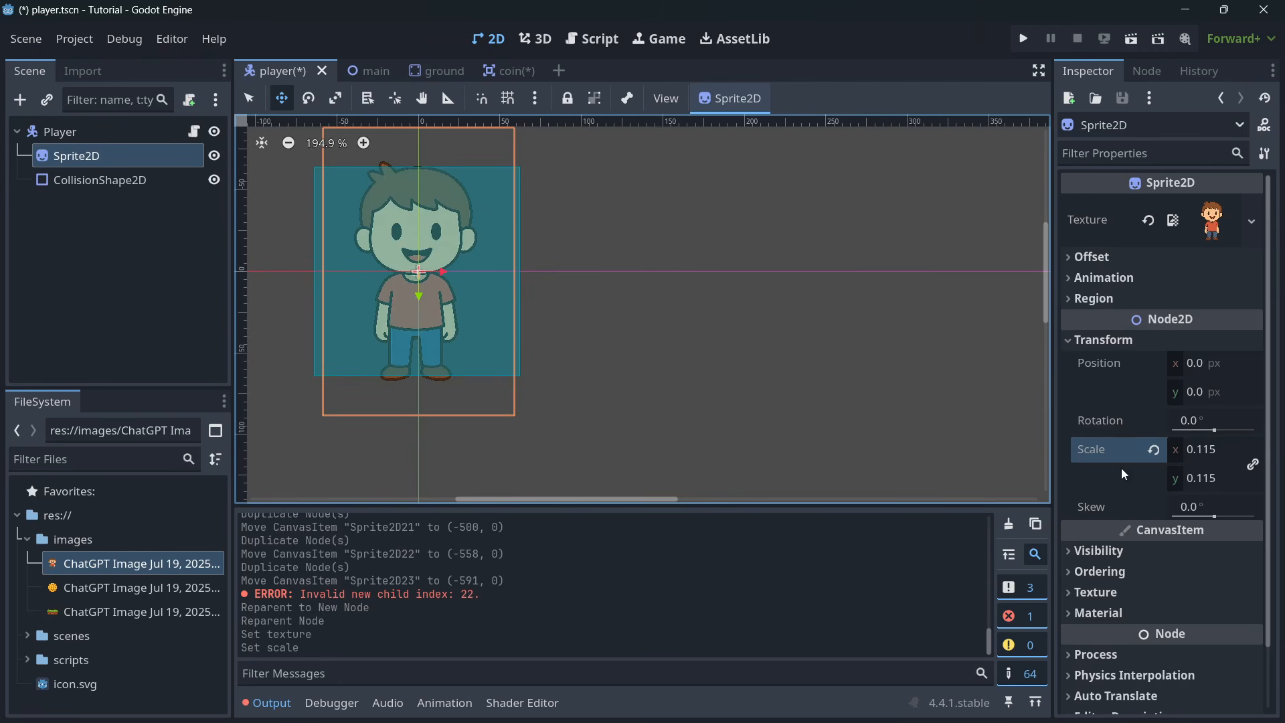
left_click(91, 185)
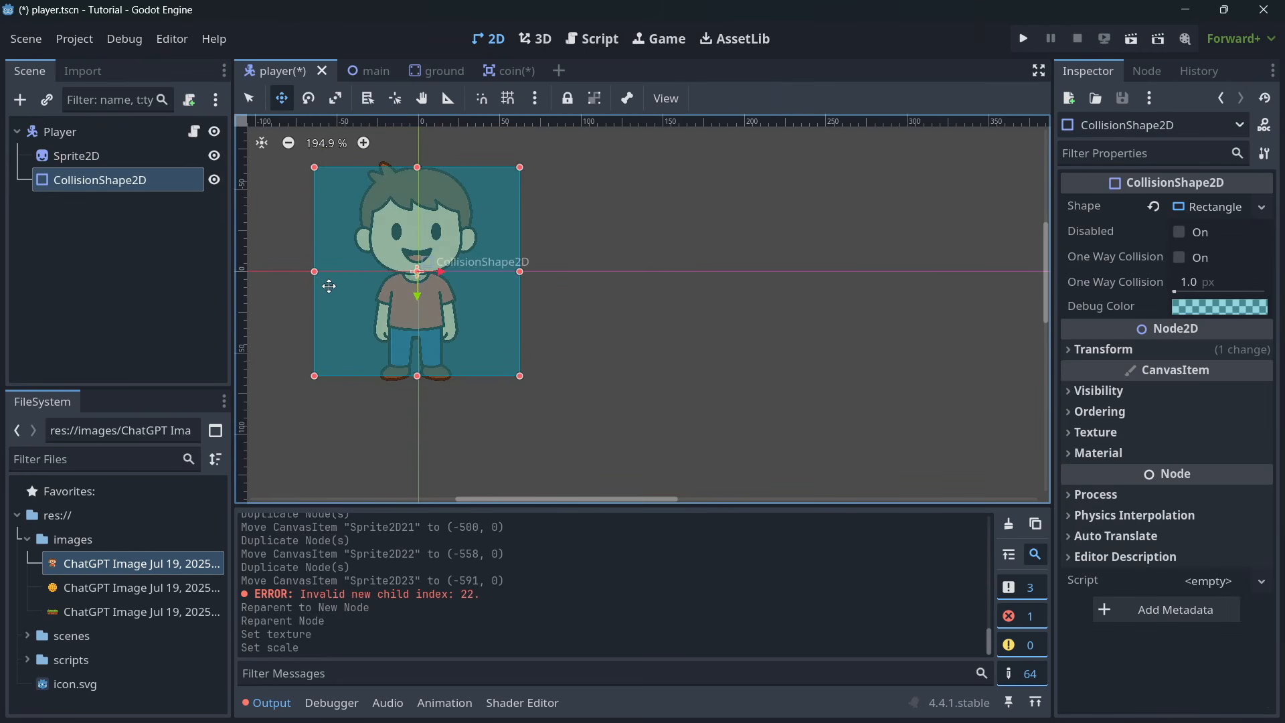
left_click_drag(314, 271, 355, 271)
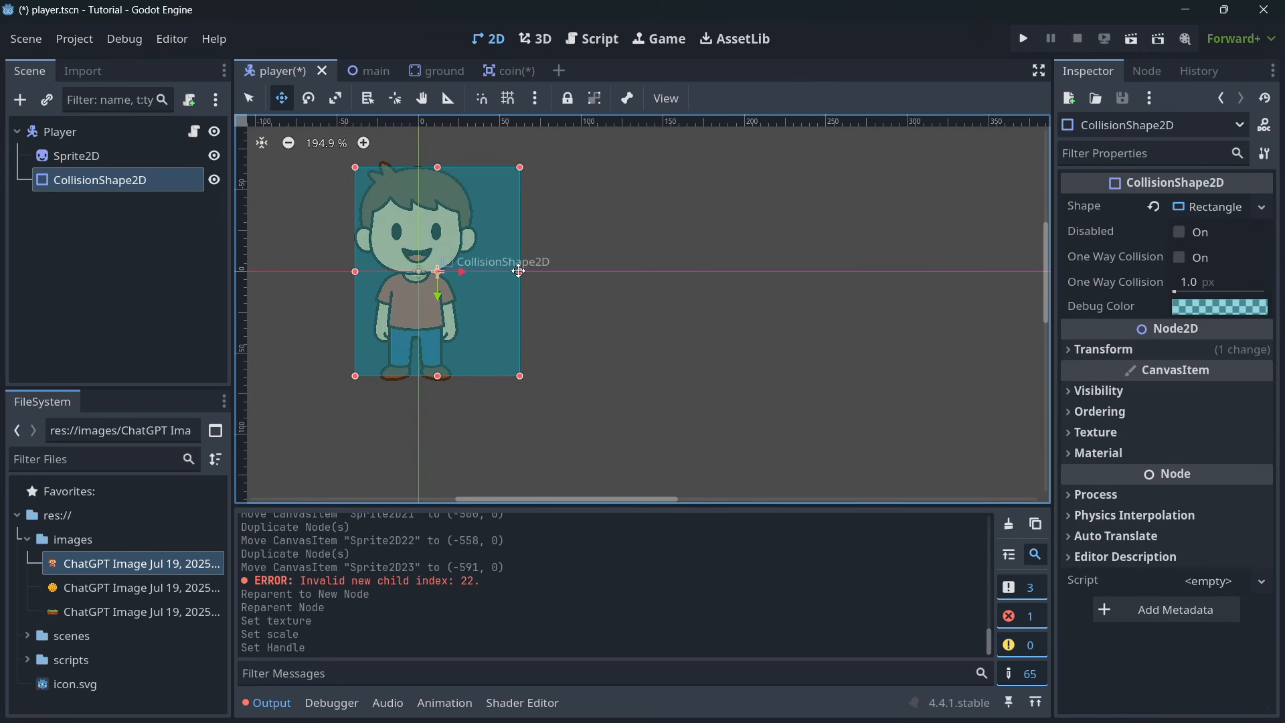
left_click_drag(520, 271, 475, 271)
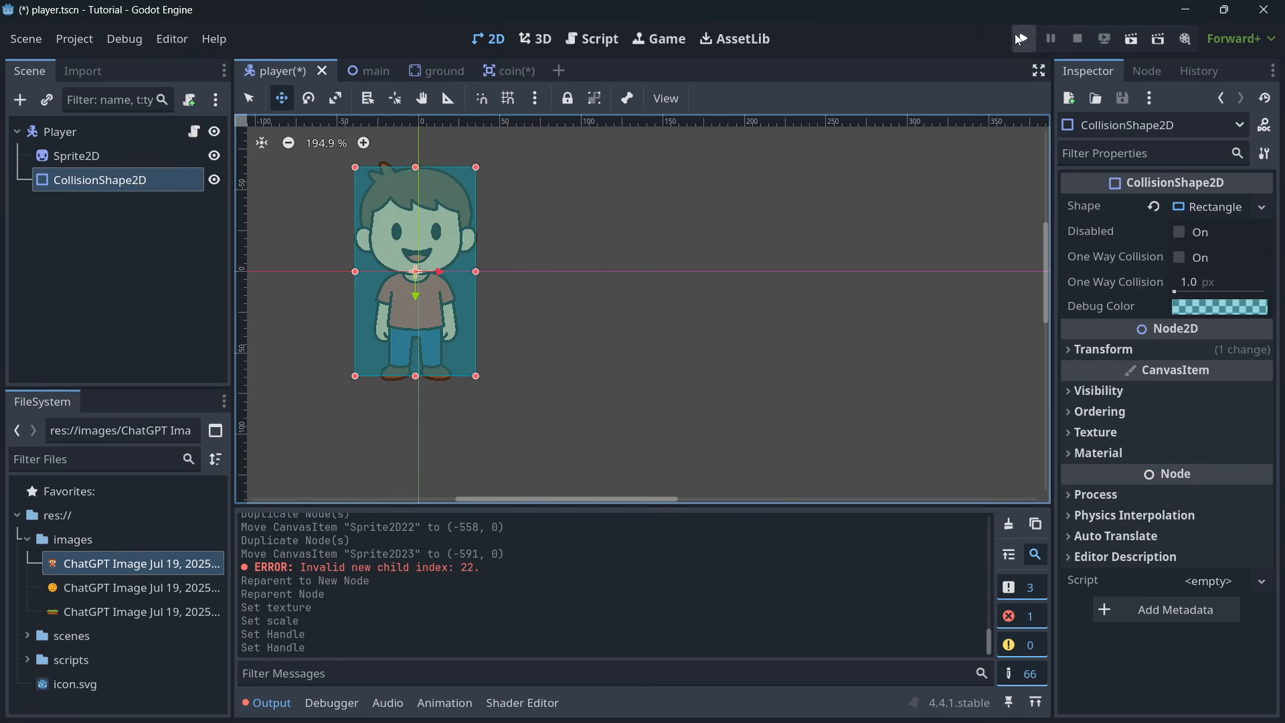
- Run the game from the main scene and test moving and jumping the player through the coins
left_click(1021, 38)
left_click(836, 304)
left_click(368, 70)
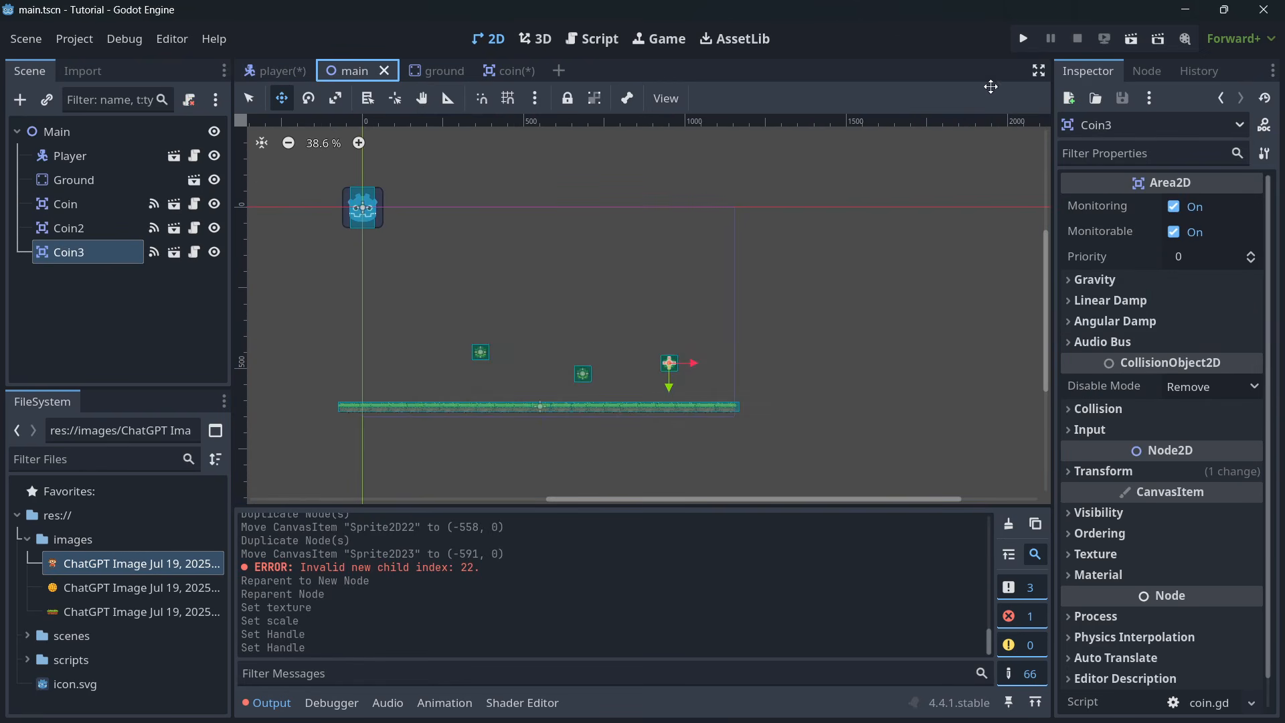
left_click(1022, 38)
left_click(778, 379)
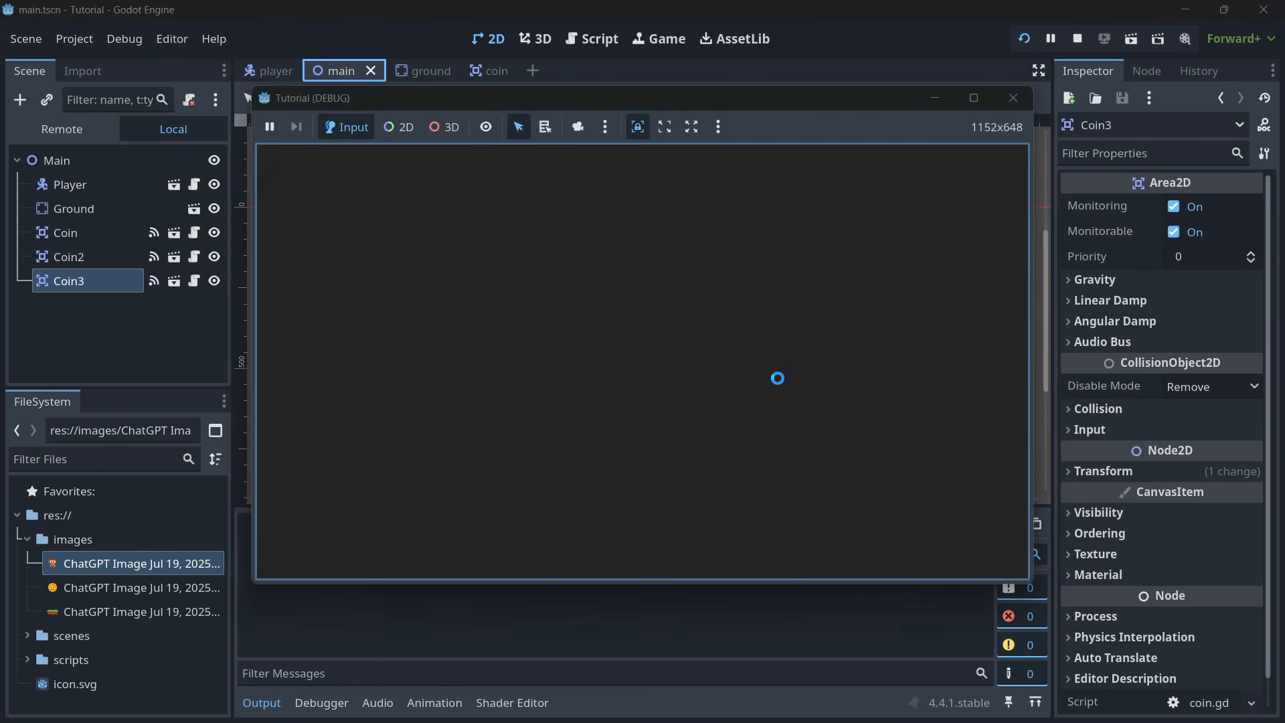
key("Right")
key("space")
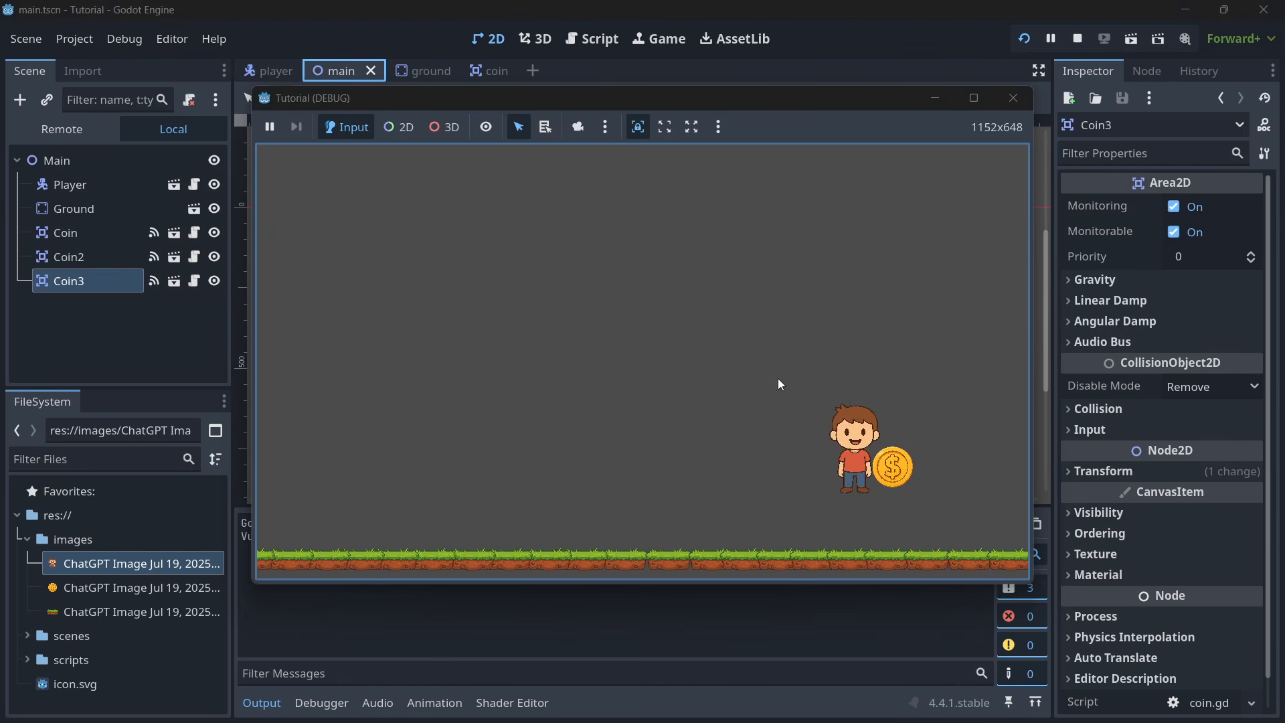
key("Left")
key("space")
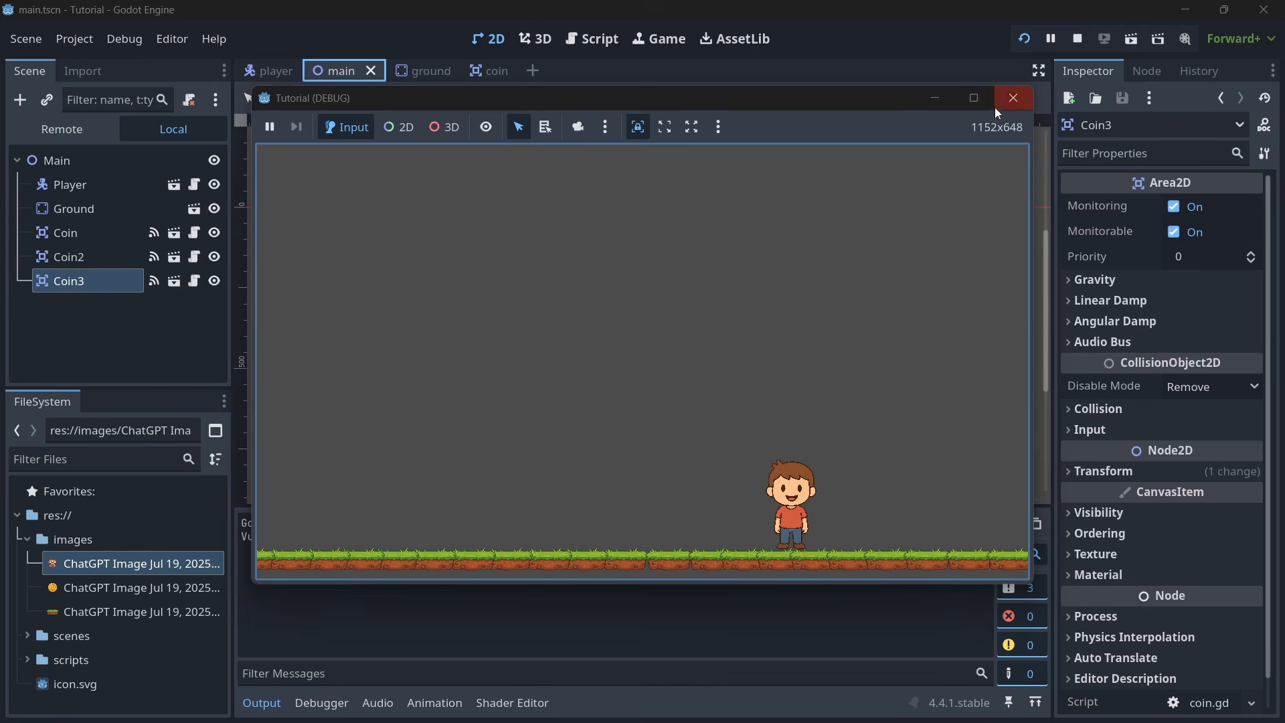
left_click(1013, 98)
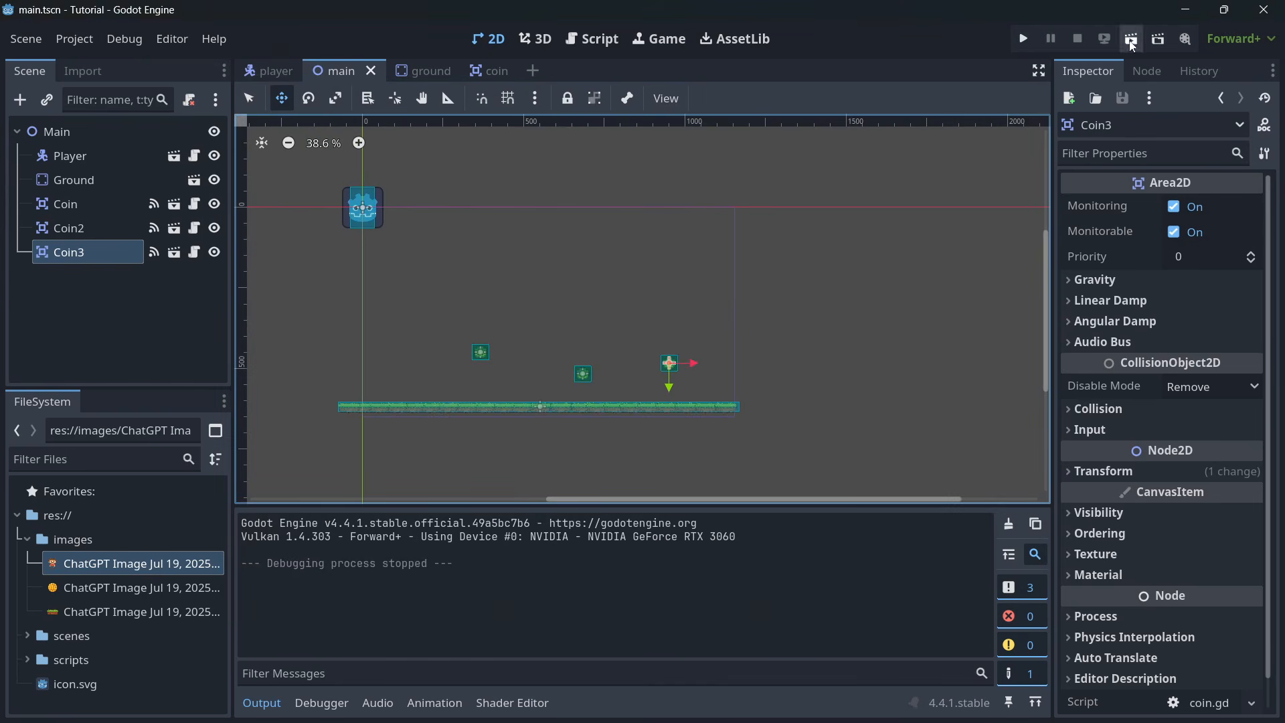
- Run the game again, collect all three coins with the player, and close the game window
left_click(1022, 38)
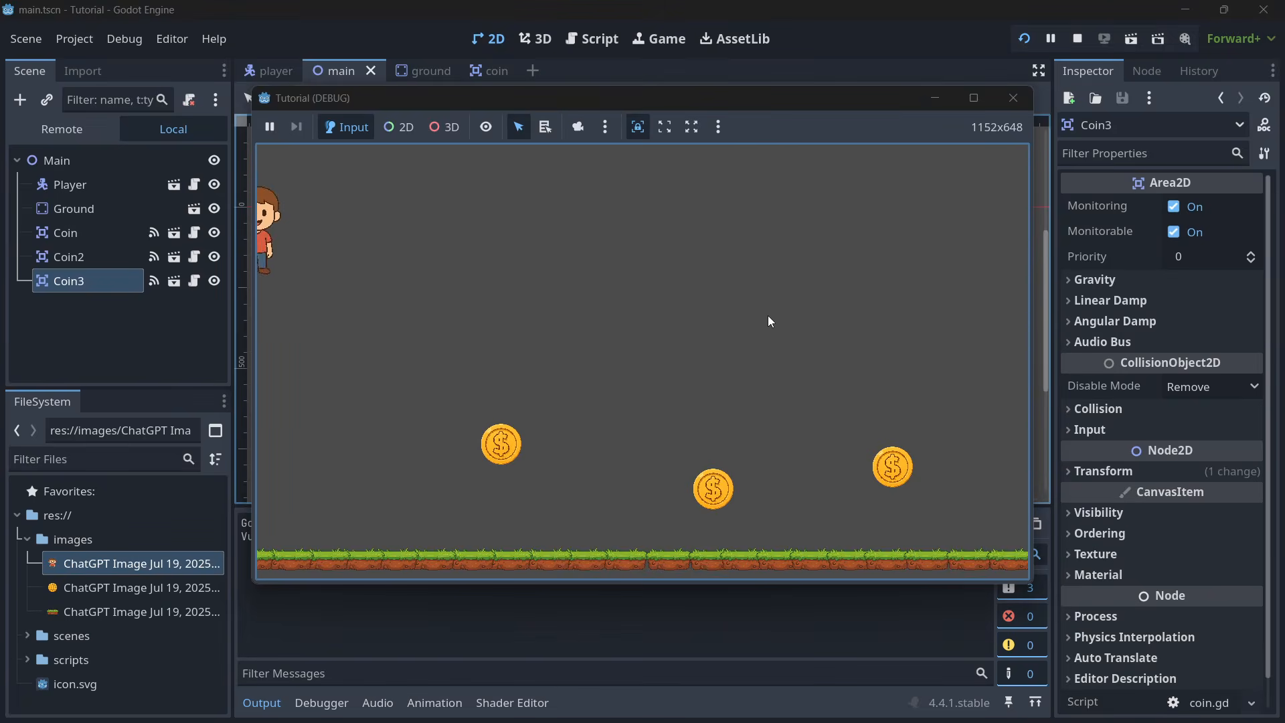
key("Right")
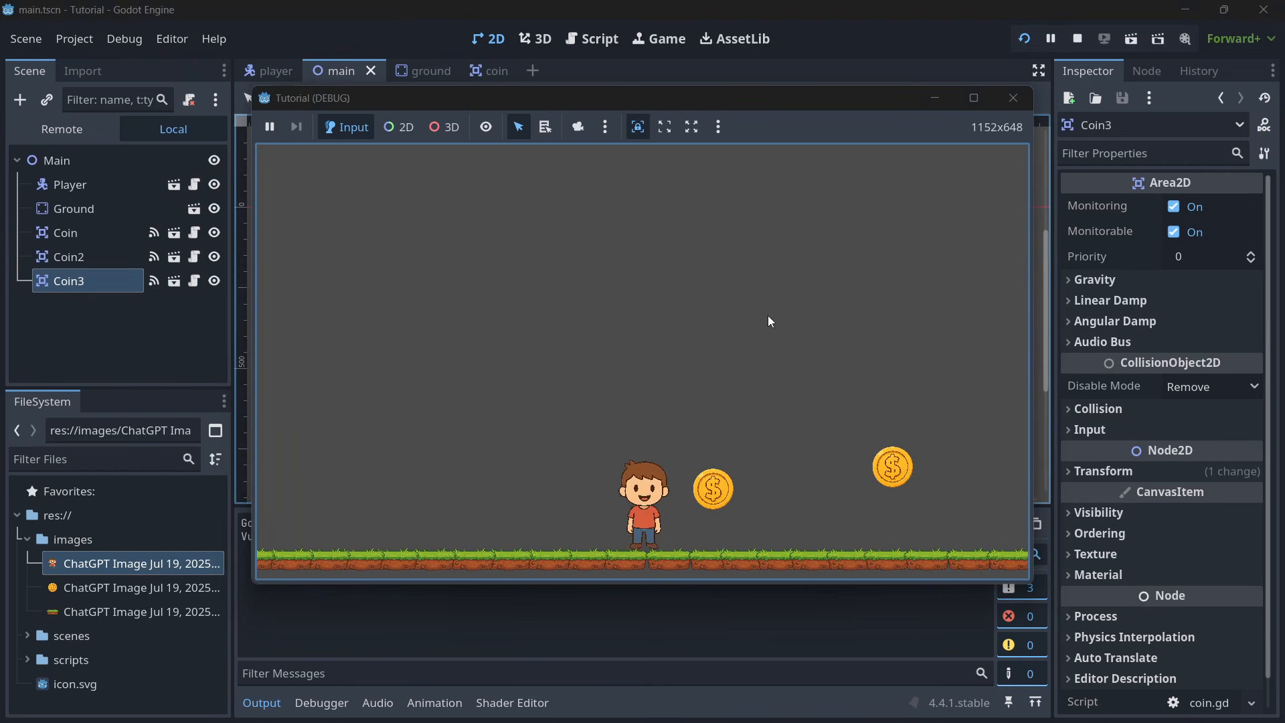
key("space")
key("Left")
key("space")
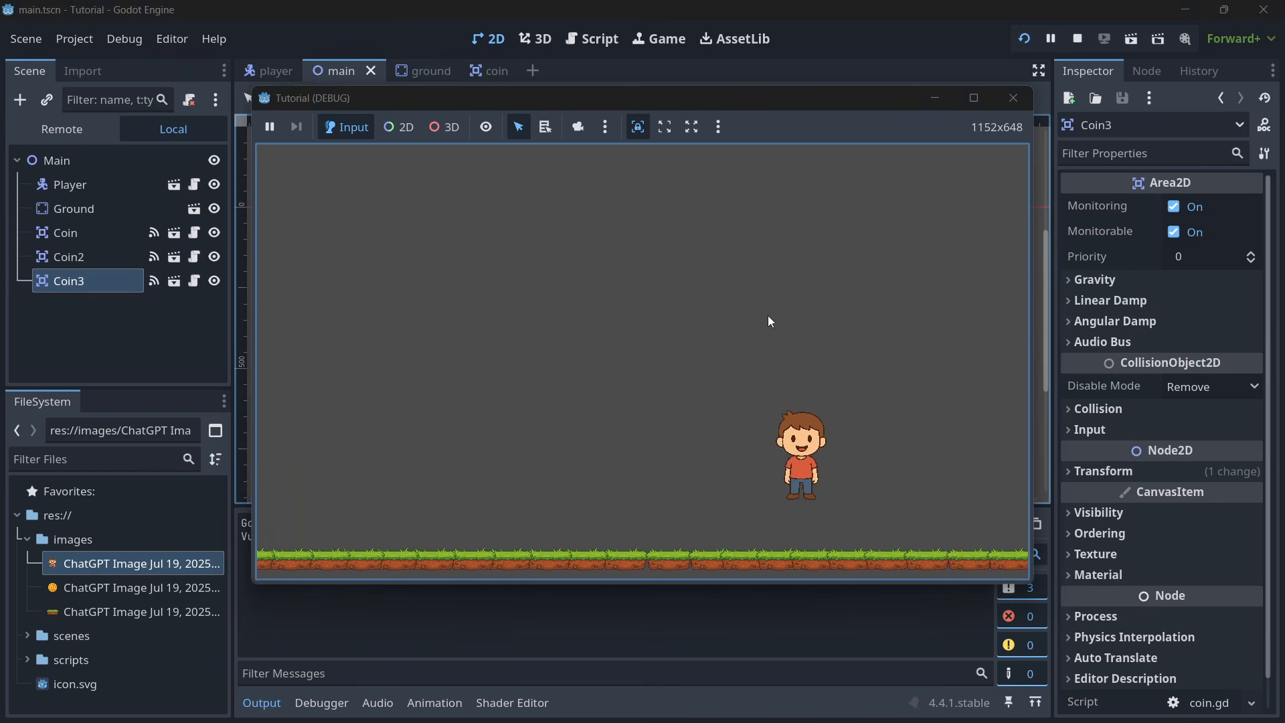
left_click(1013, 98)
- Switch to ChatGPT's Player Sprite Request chat and request a sprite sheet of the same player with Idle, Walk left, Walk right and Jump animations
key("super")
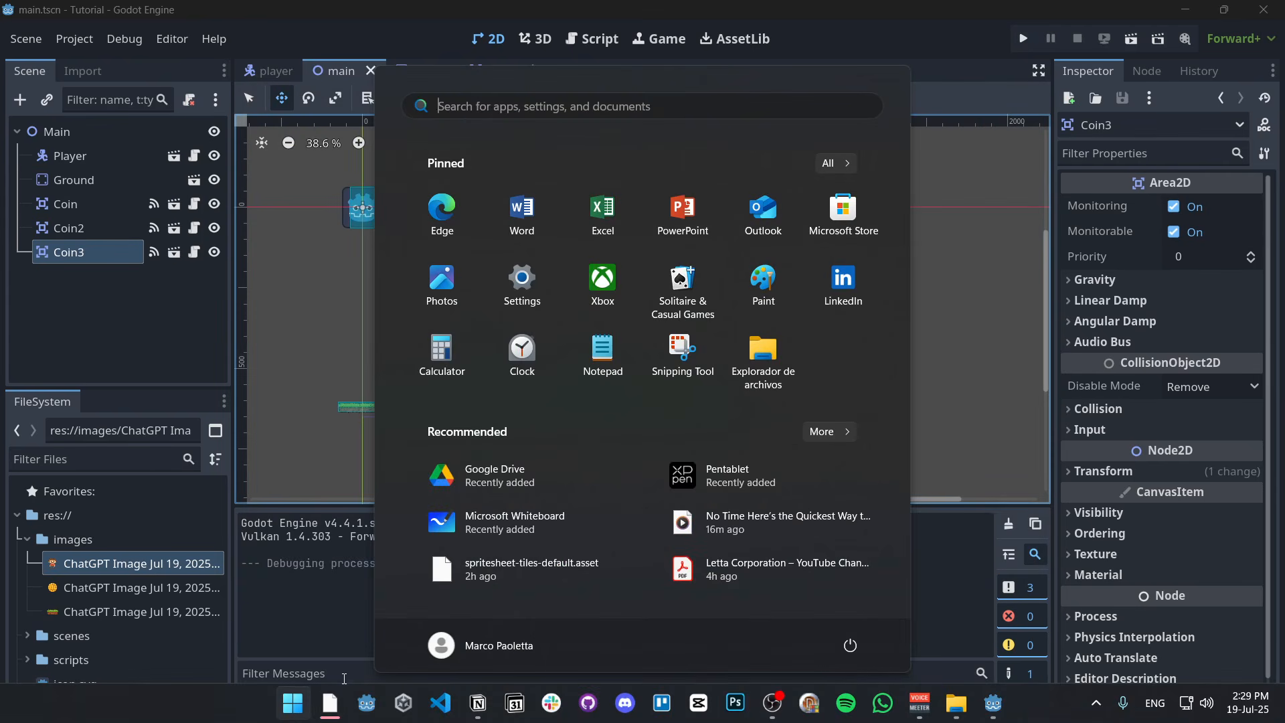
mouse_move(330, 702)
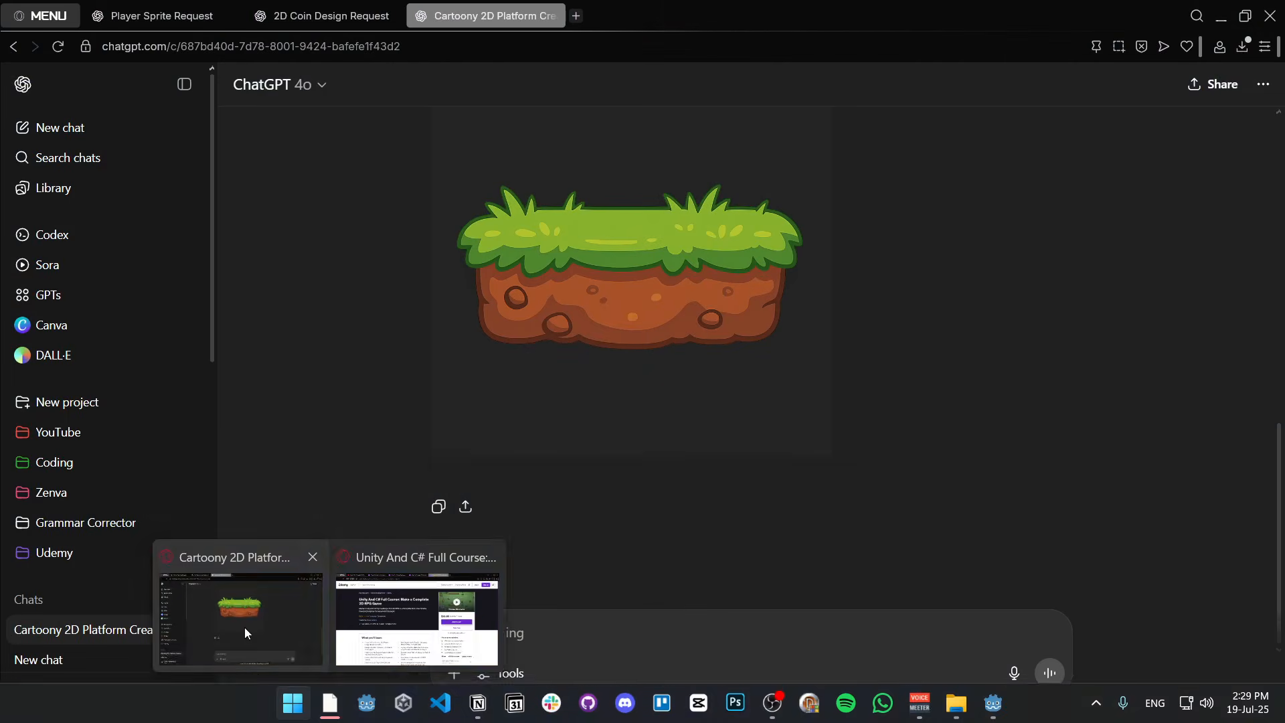
left_click(245, 633)
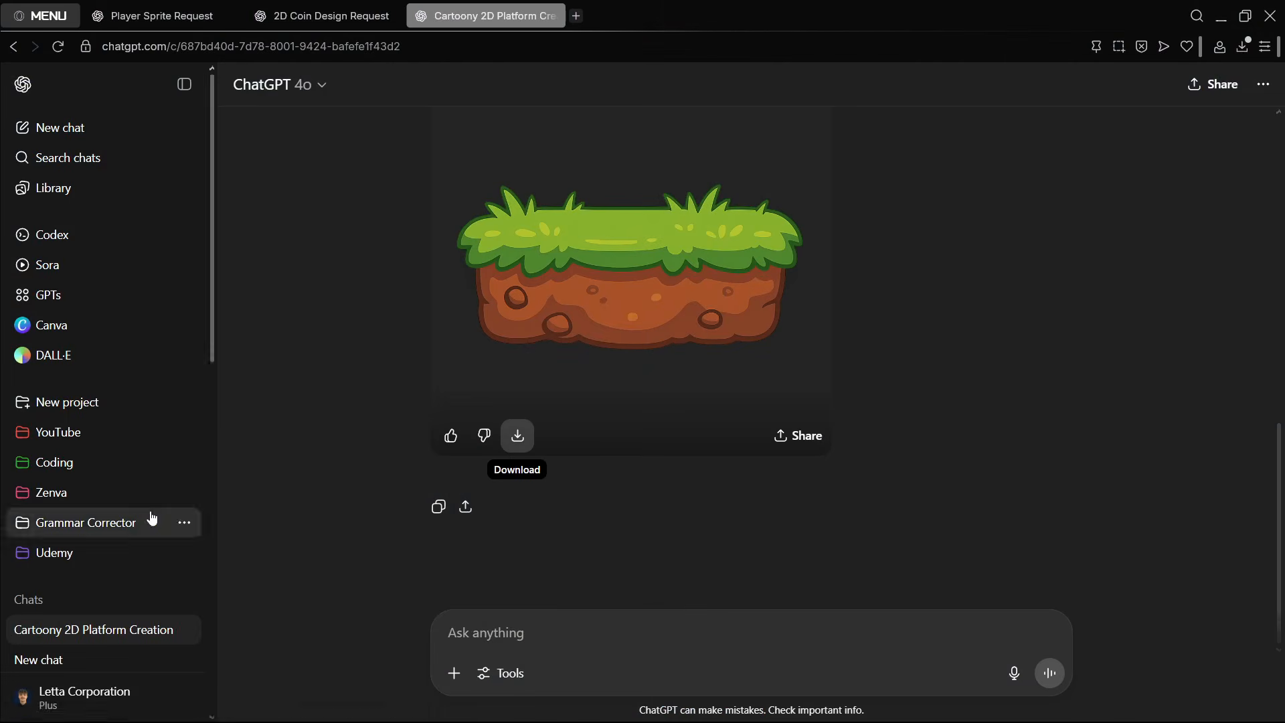
left_click(157, 16)
scroll(575, 338, "down", 4)
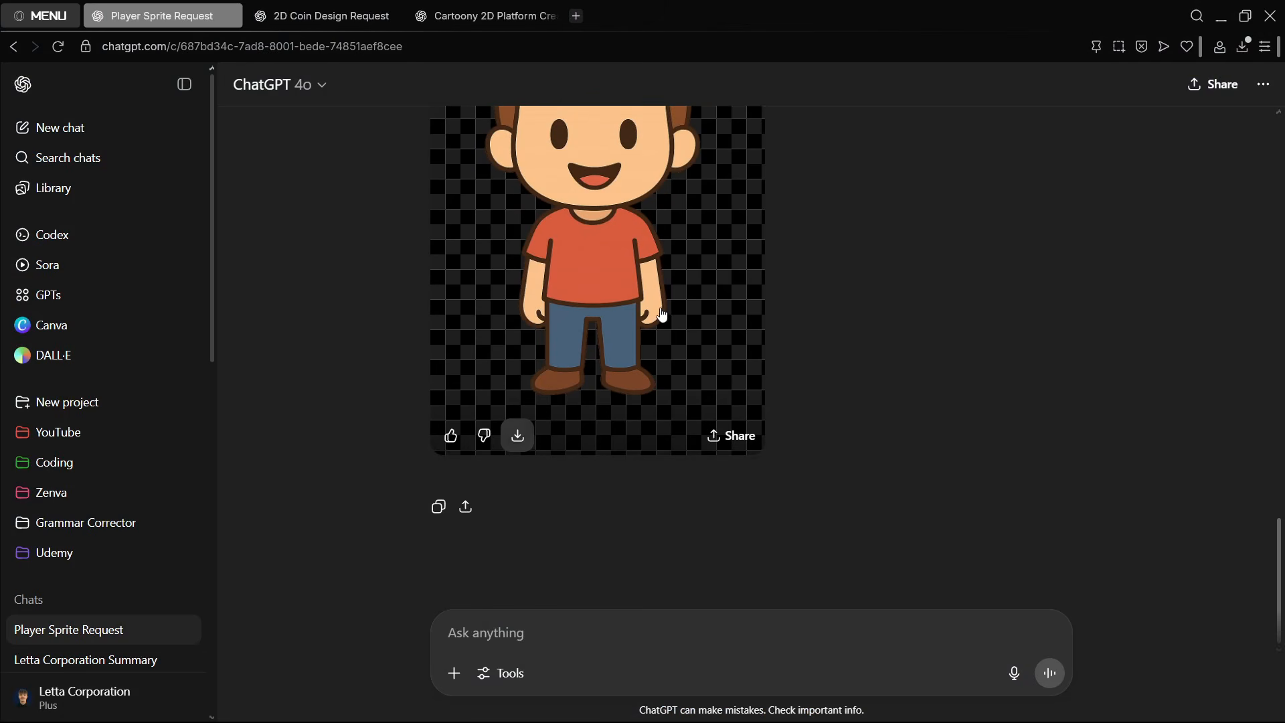
scroll(682, 331, "up", 3)
scroll(693, 335, "down", 2)
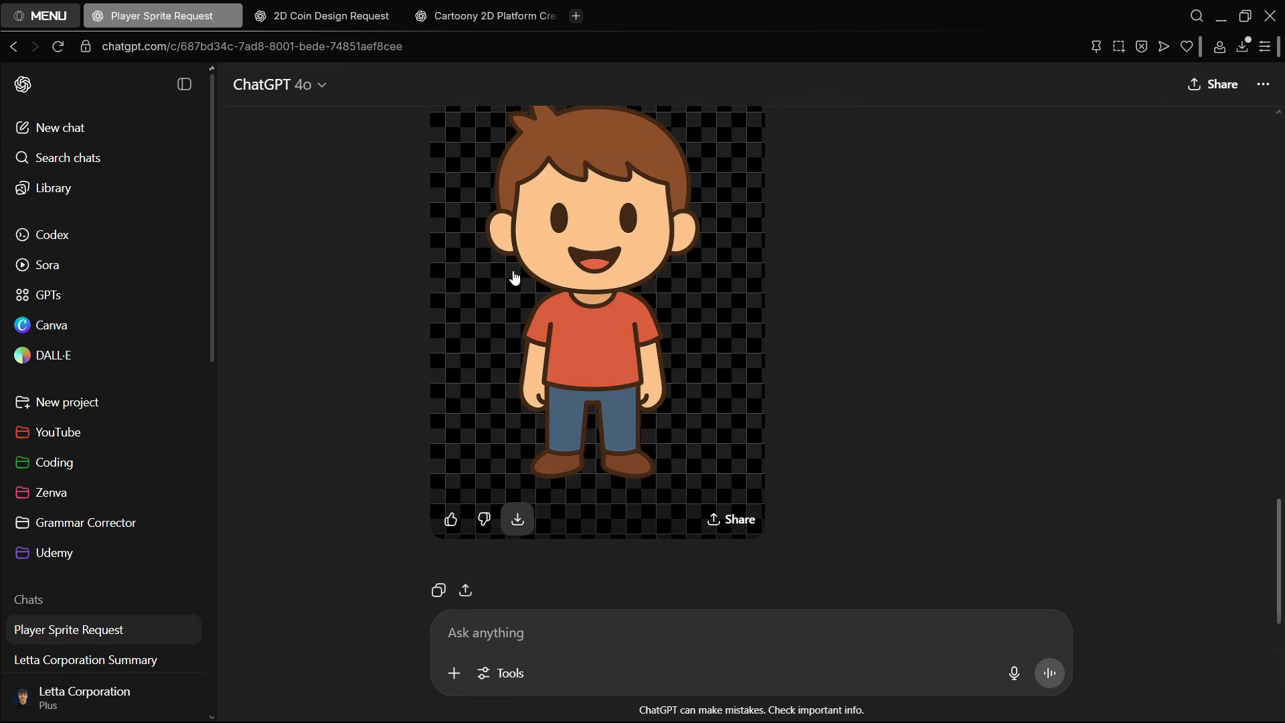
scroll(543, 420, "down", 2)
scroll(648, 420, "up", 2)
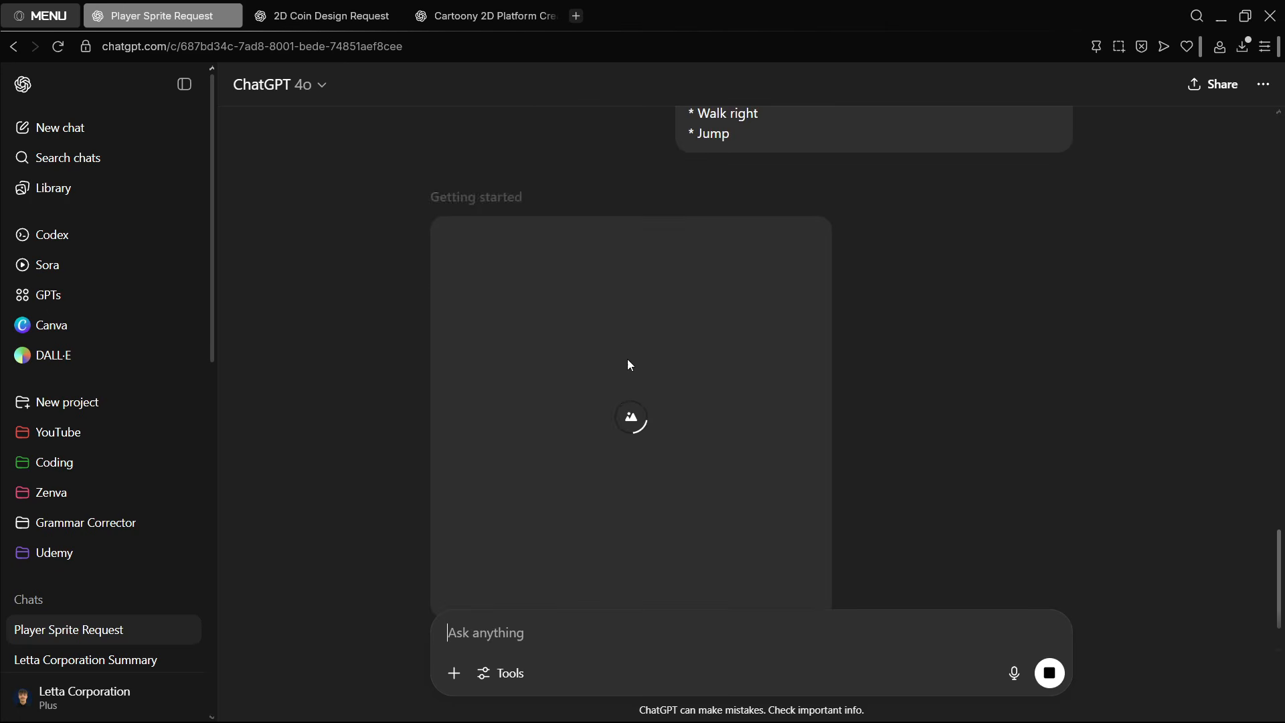
- Examine the sprite sheet prompt's list of animations and the image being generated below it
scroll(702, 348, "up", 3)
triple_click(731, 326)
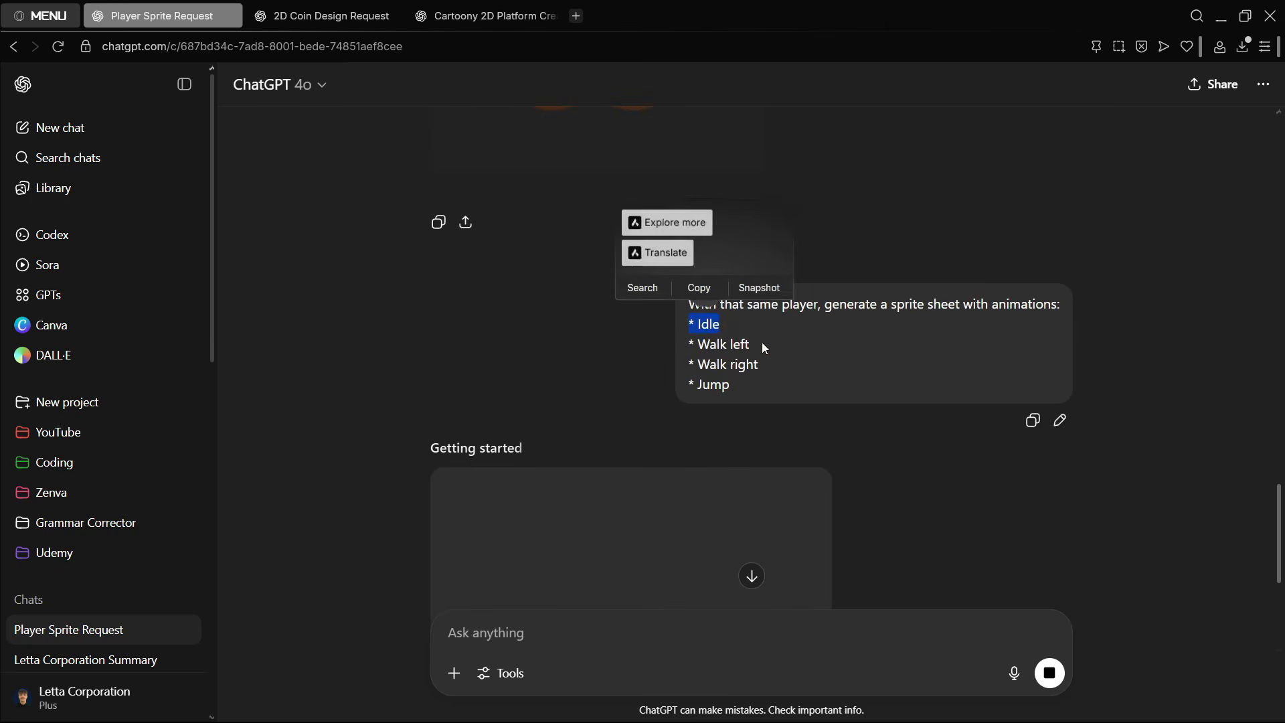
triple_click(763, 344)
triple_click(769, 364)
triple_click(701, 387)
scroll(768, 381, "down", 3)
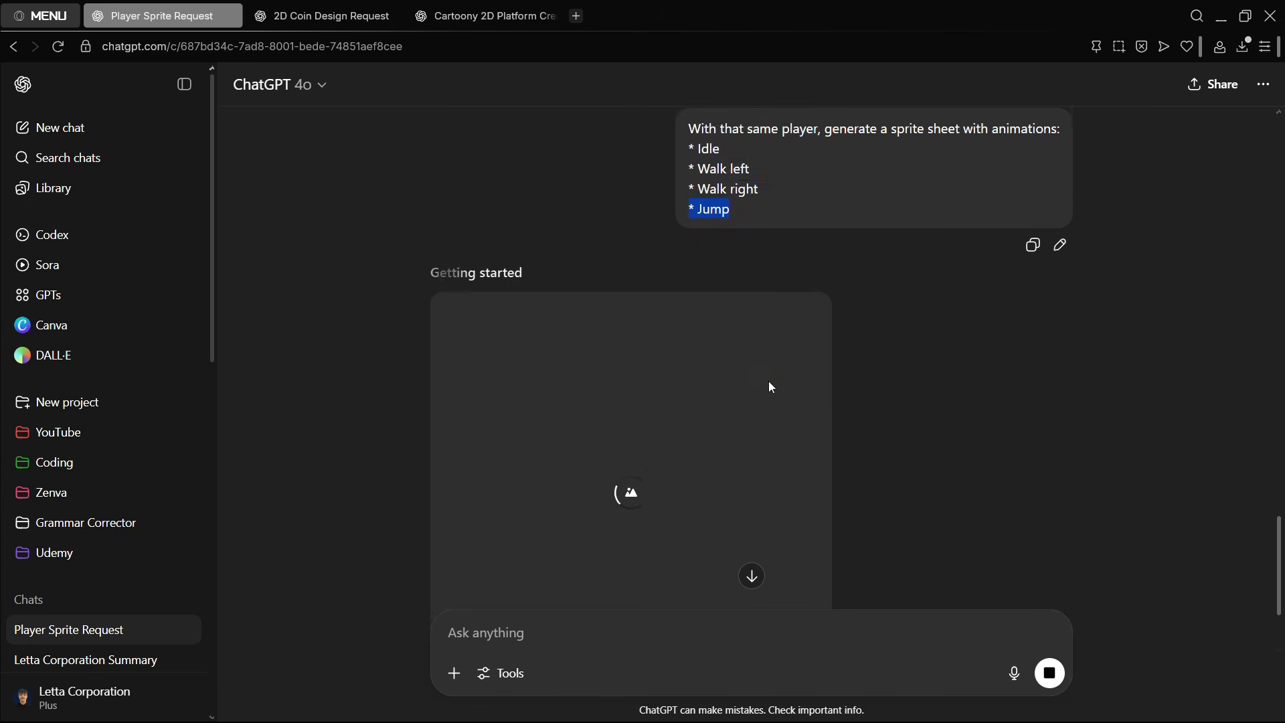
left_click(992, 420)
scroll(954, 412, "up", 1)
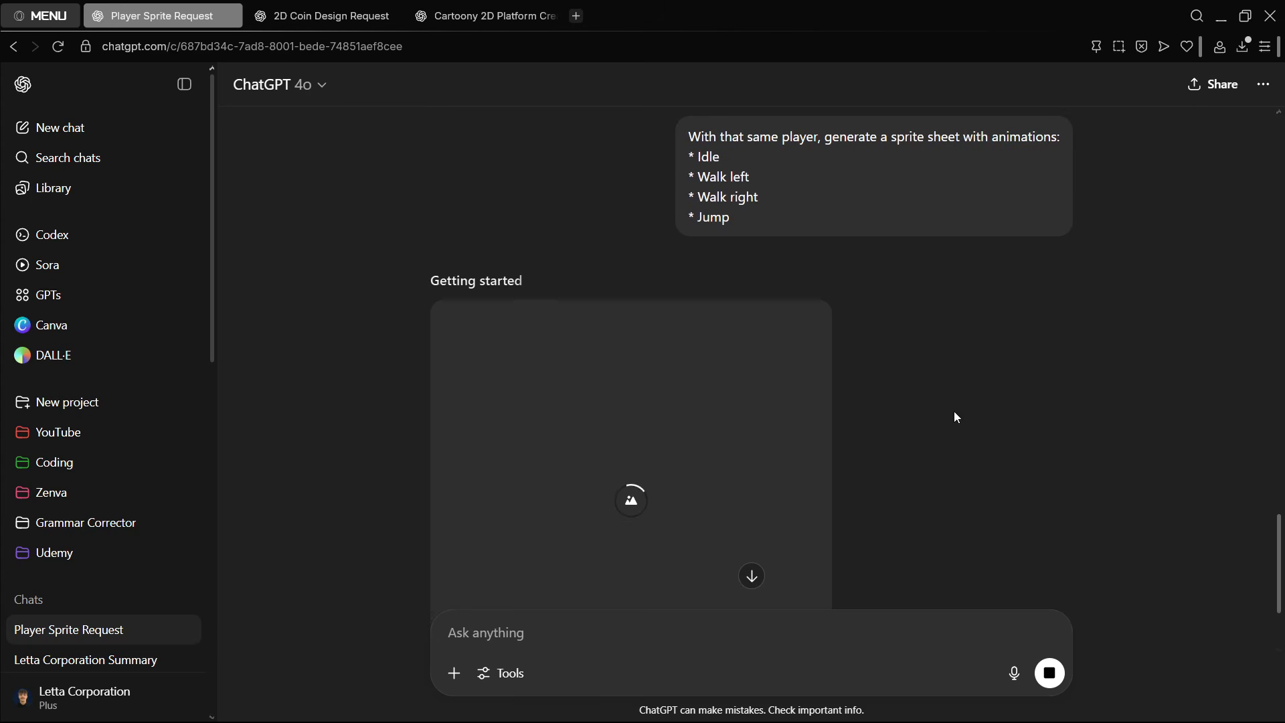
scroll(955, 416, "up", 1)
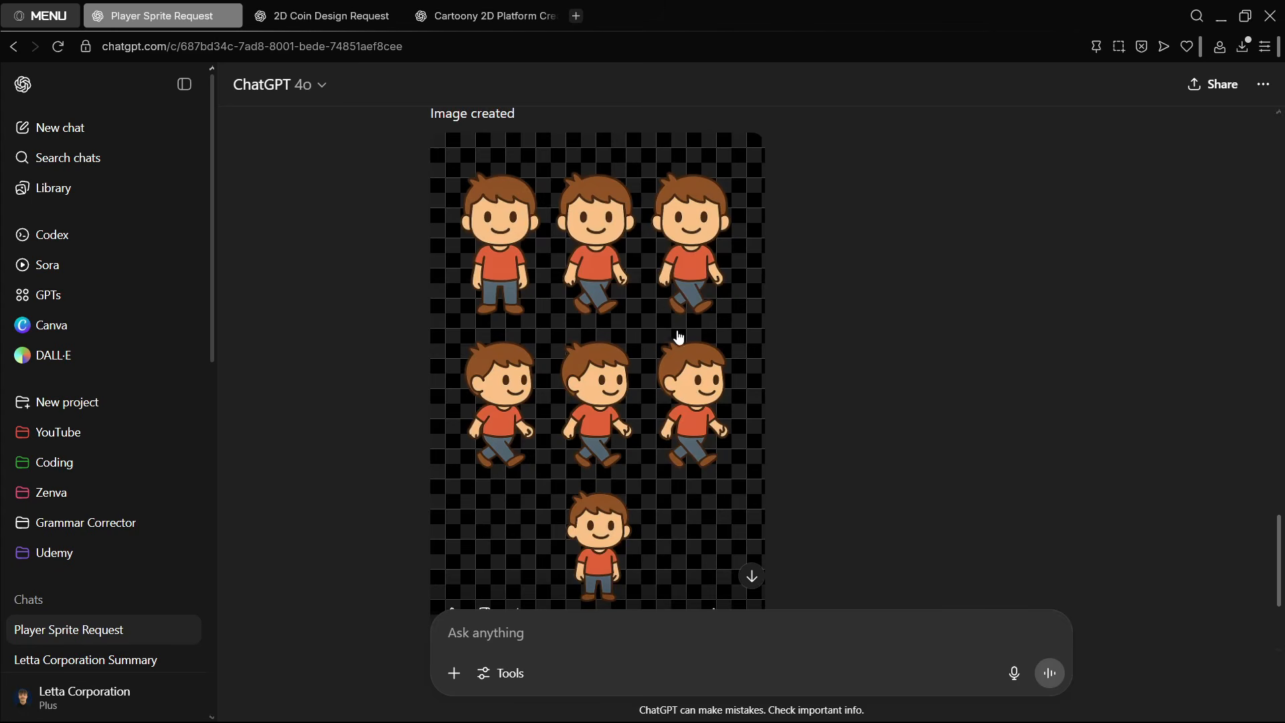
- Download the generated sprite sheet image and import it into the Godot project's images folder
left_click(637, 347)
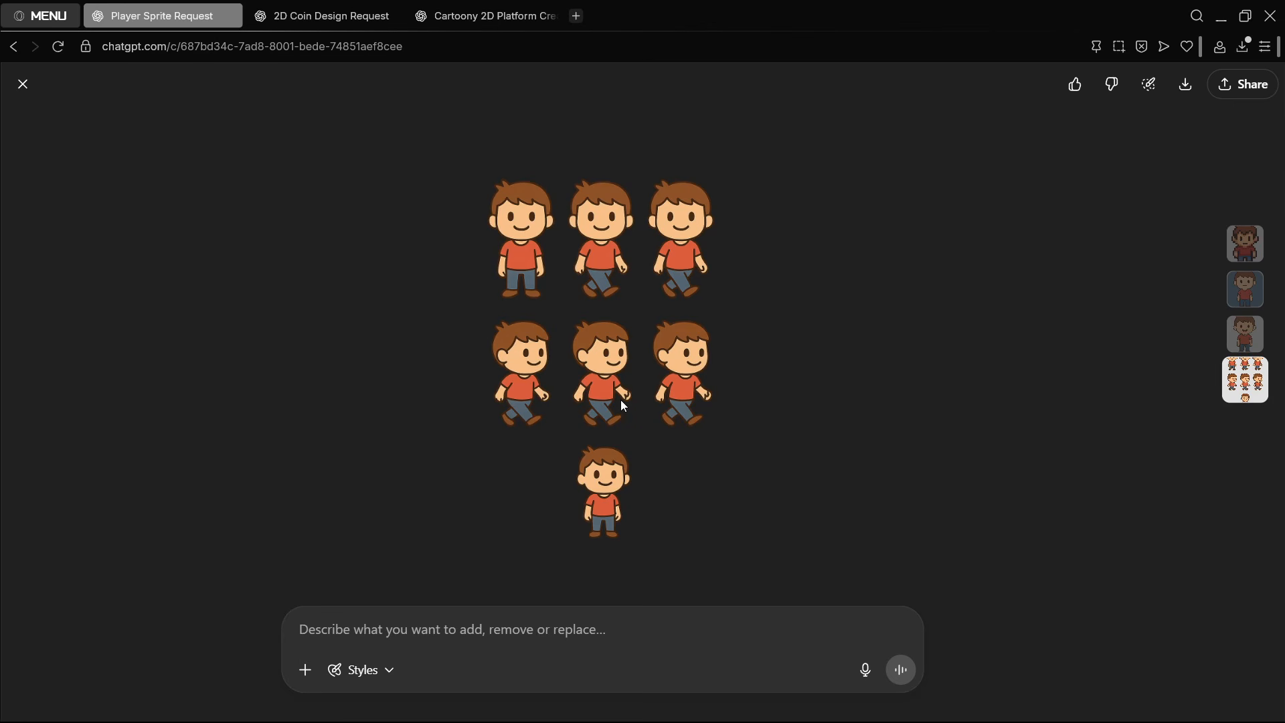
left_click(1185, 84)
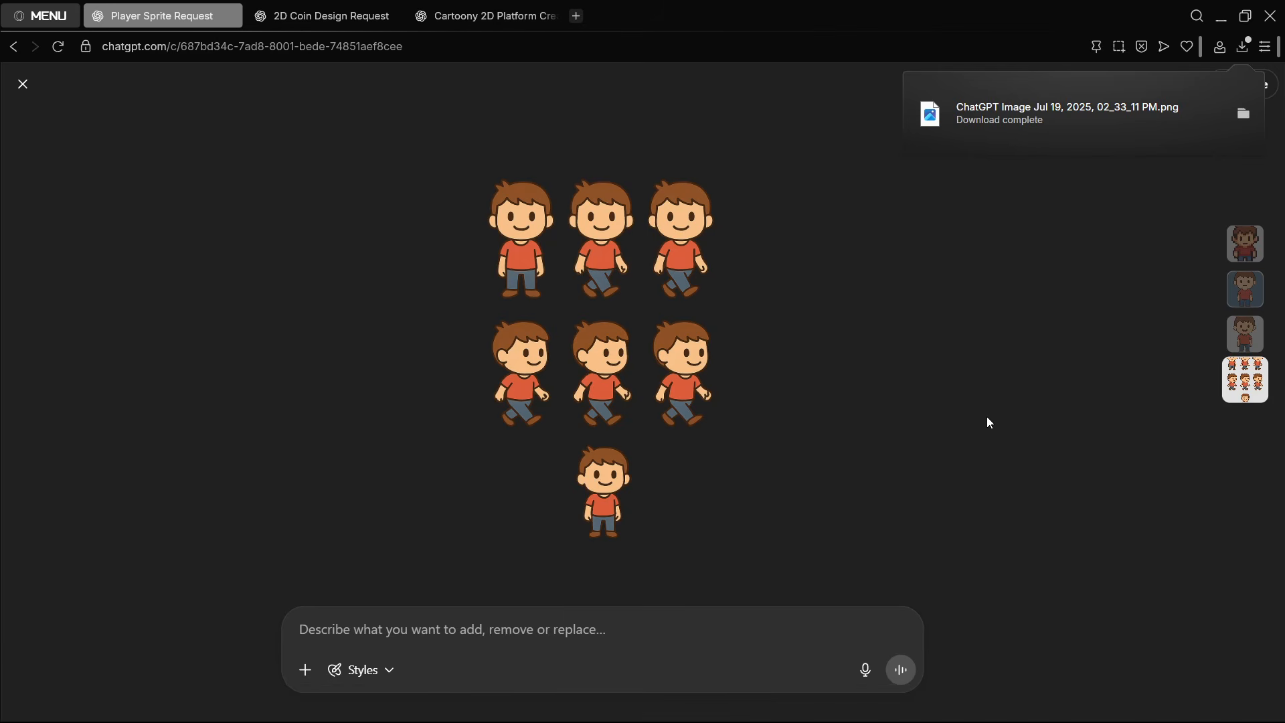
left_click_drag(990, 114, 90, 540)
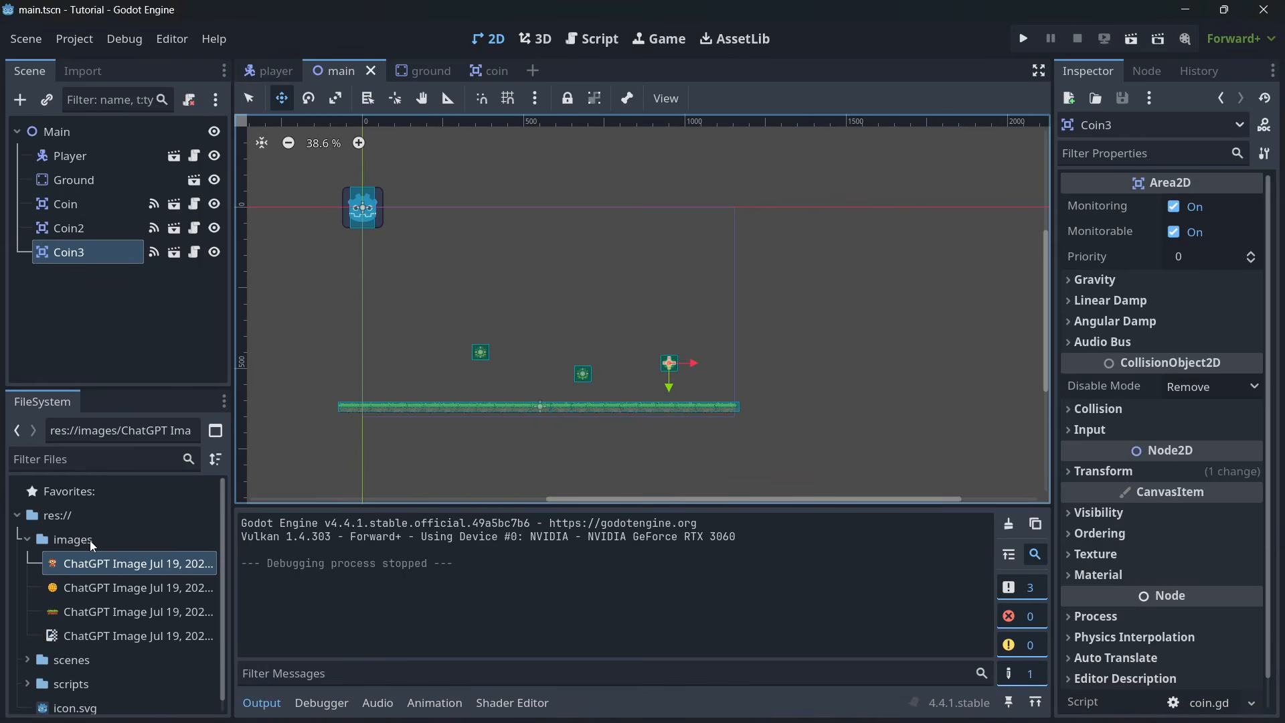
- Open the player scene and change the type of its Sprite2D node to AnimatedSprite2D
double_click(102, 155)
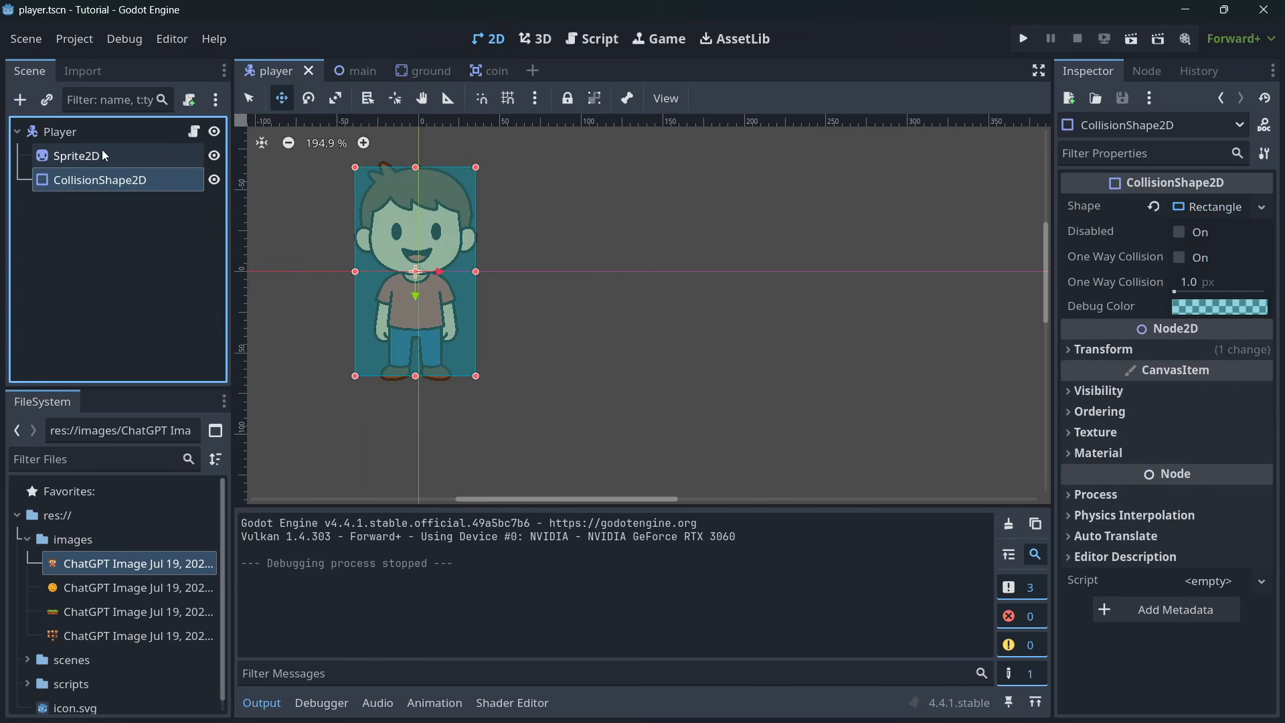
right_click(104, 156)
left_click(141, 378)
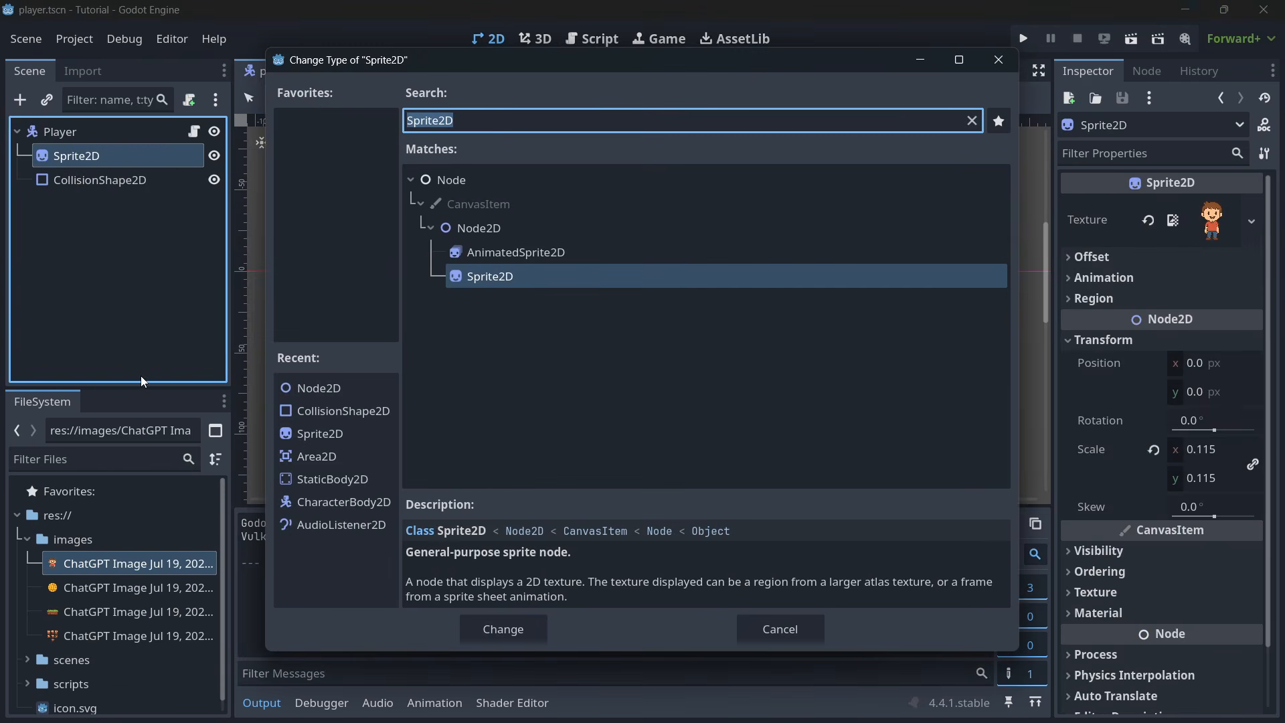
key("Up")
key("Return")
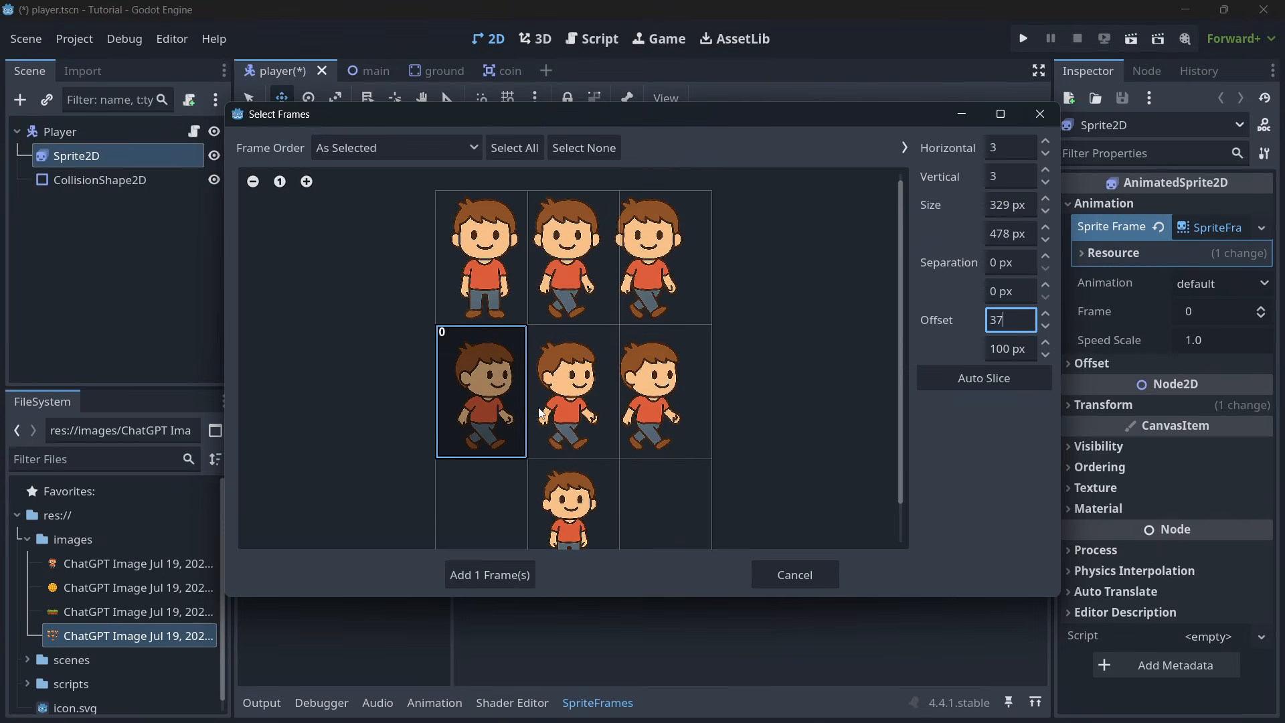
- Examine the sprite sheet's 3 by 3 grid of sliced frames and cancel the frame selection without adding any
scroll(464, 311, "down", 2)
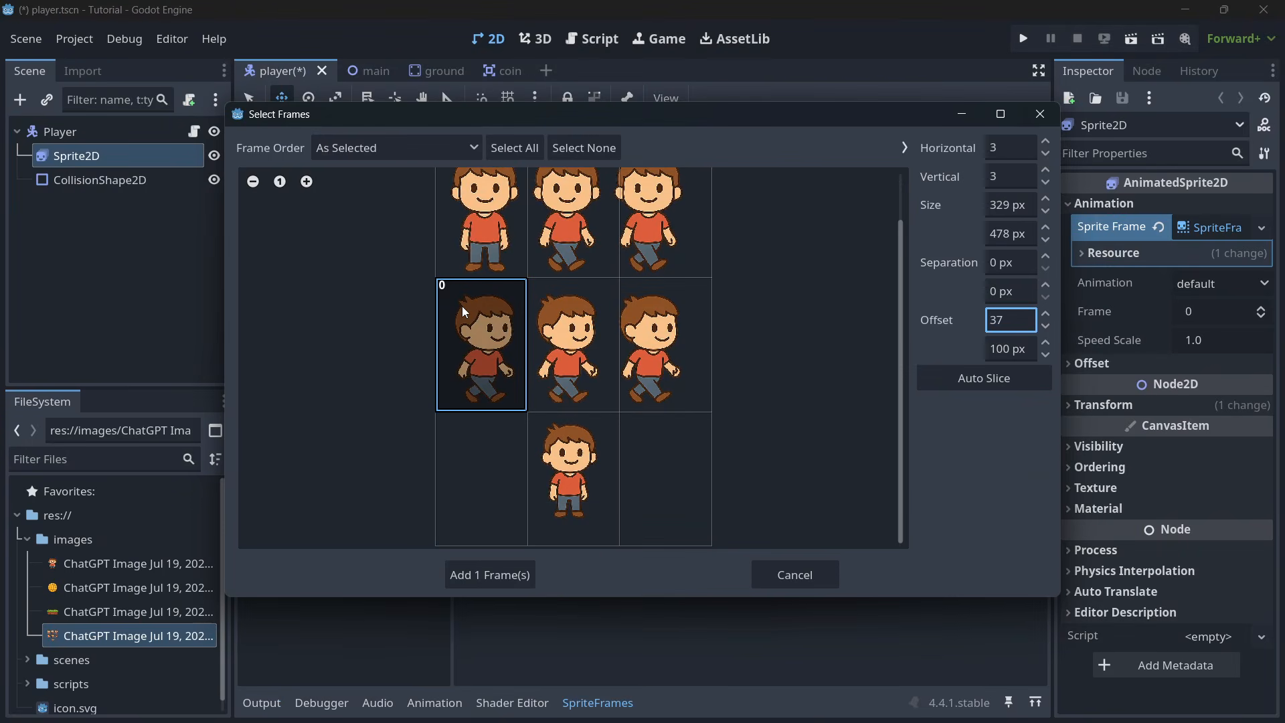
scroll(517, 336, "up", 2)
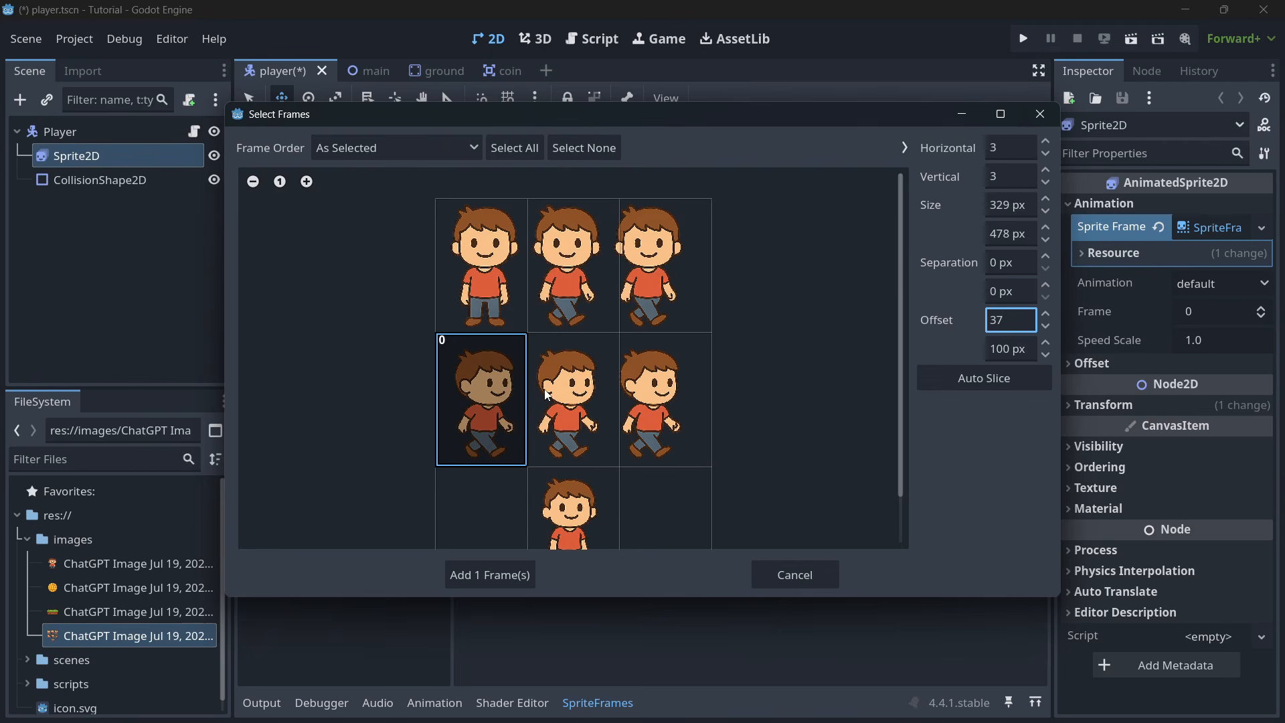
scroll(531, 420, "down", 2)
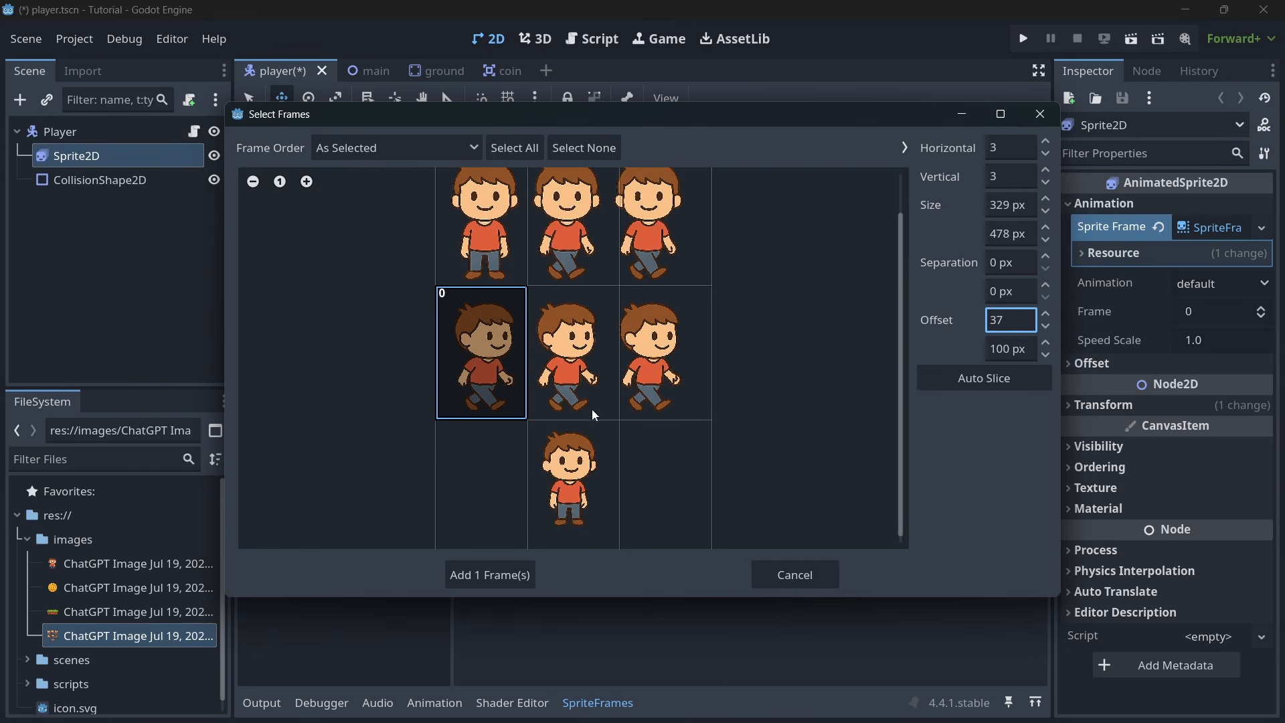
scroll(544, 412, "up", 2)
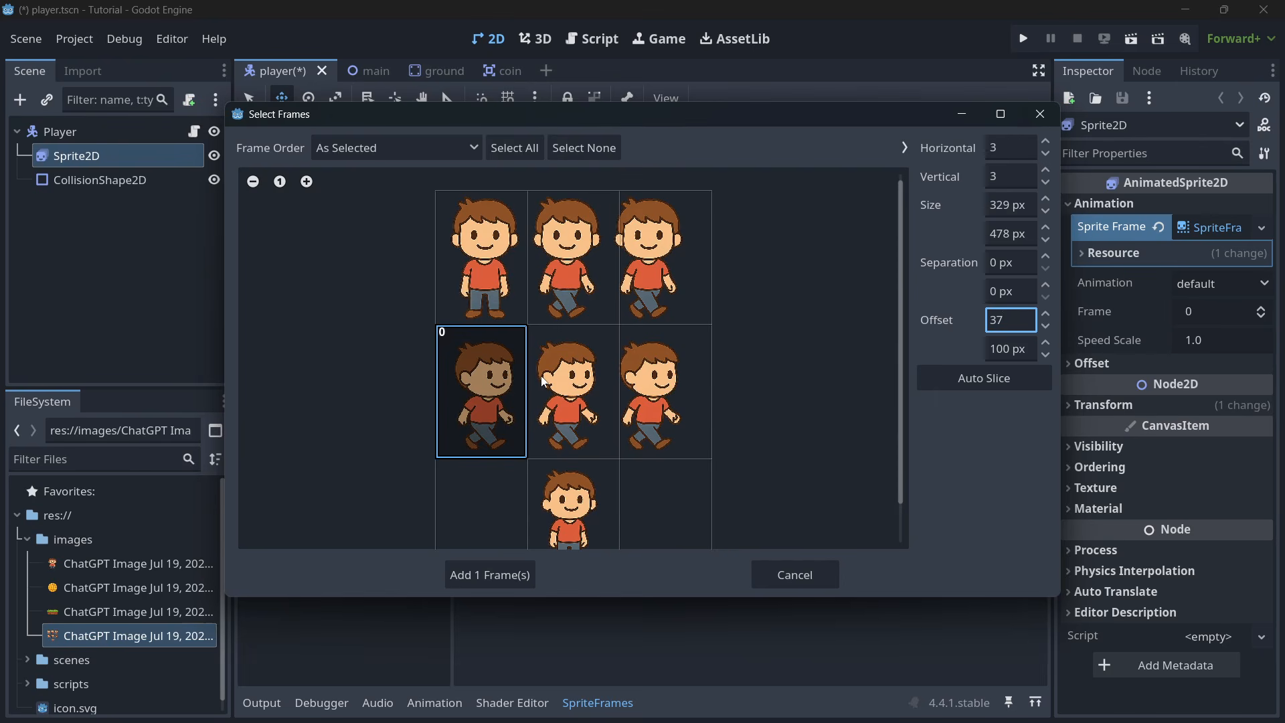
left_click(780, 564)
scroll(538, 312, "down", 2)
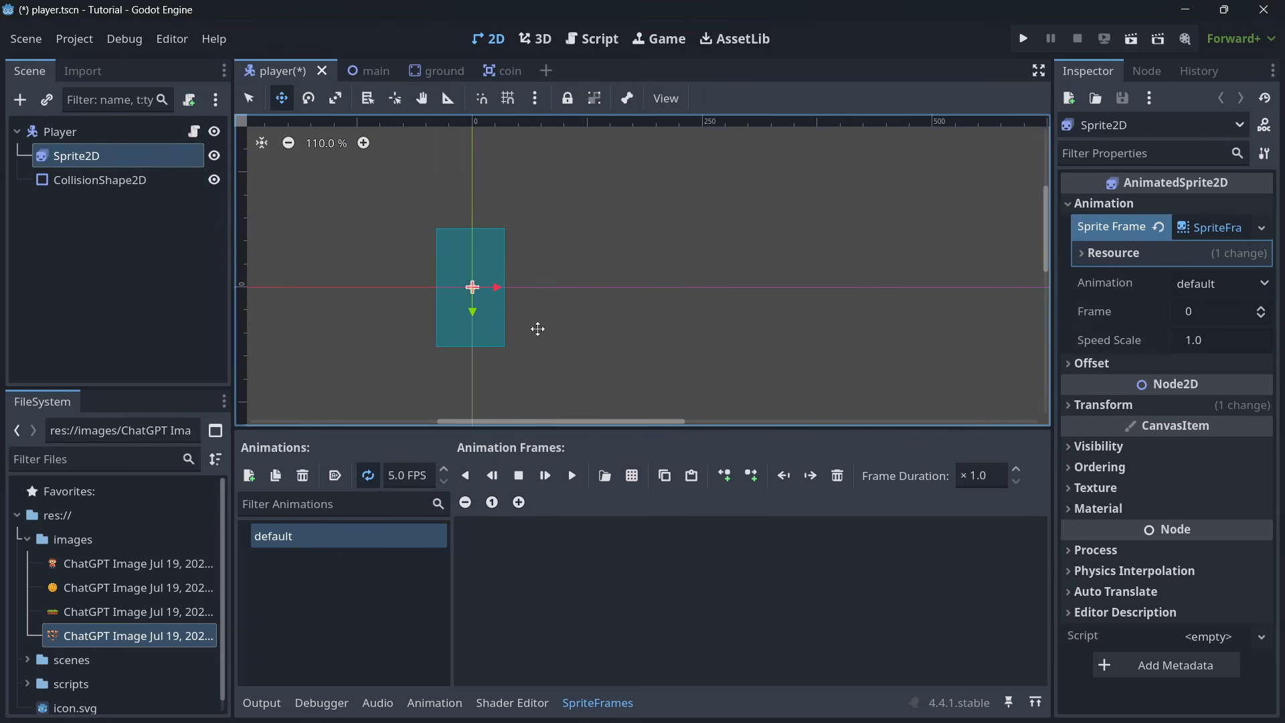
- Switch to ChatGPT's Player Sprite Request chat, close the enlarged sprite sheet and return to the first player sprite prompt
mouse_move(329, 702)
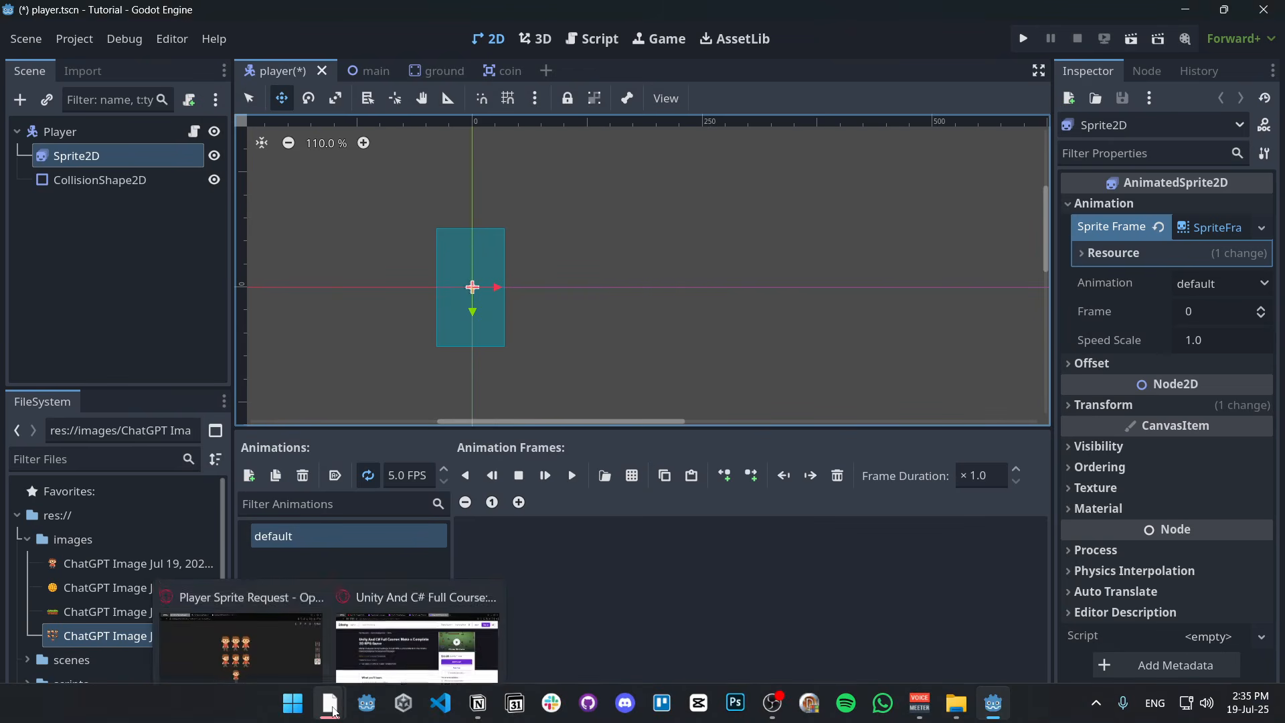
left_click(283, 630)
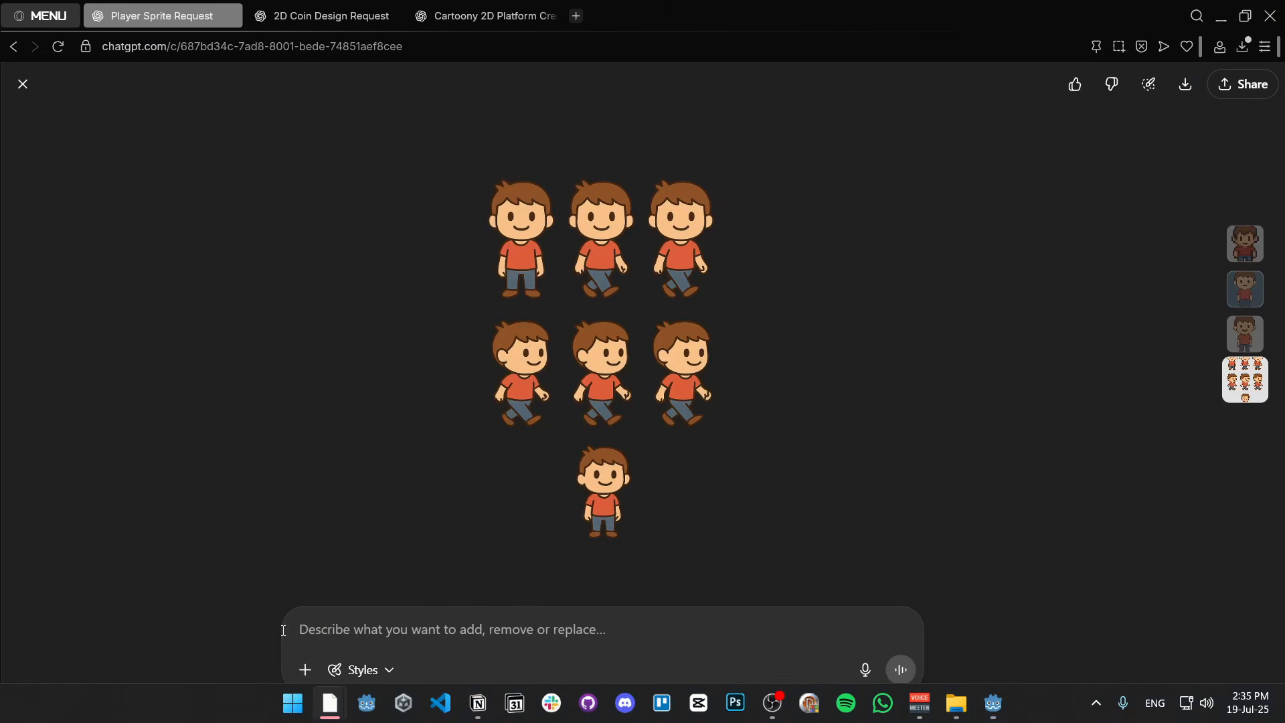
left_click(23, 85)
scroll(553, 208, "up", 15)
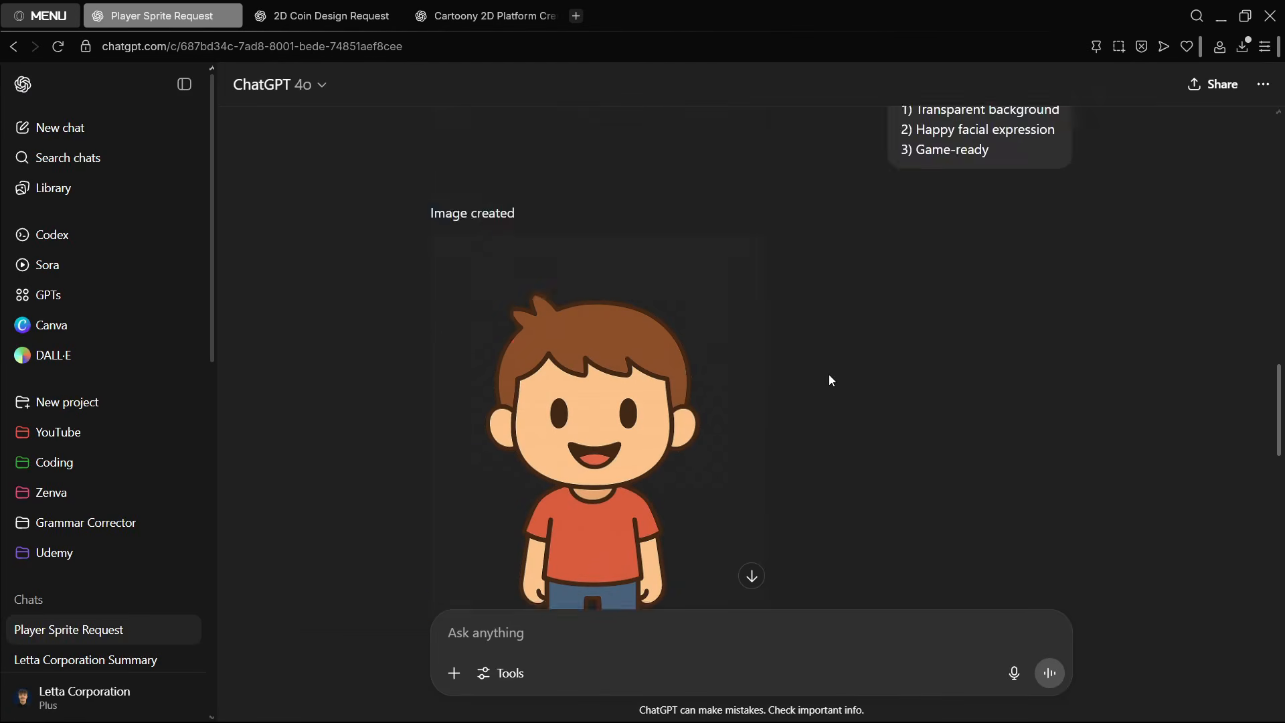
scroll(829, 374, "up", 6)
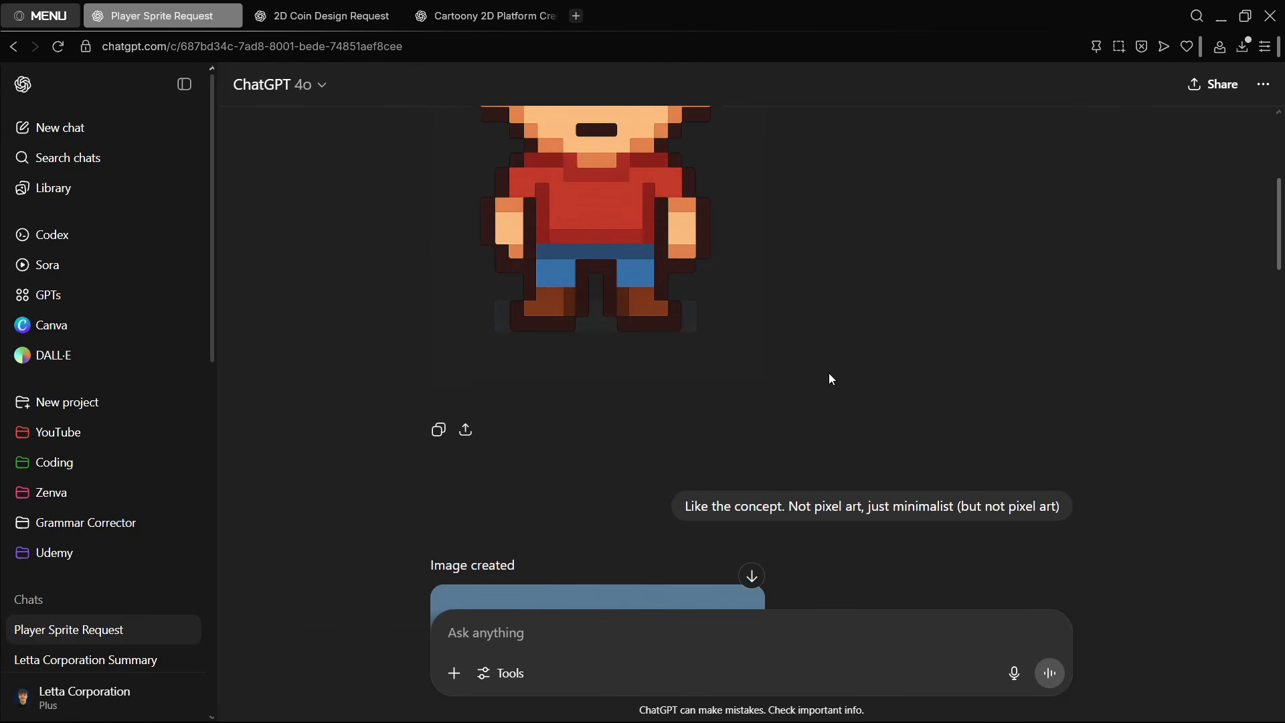
scroll(829, 372, "up", 5)
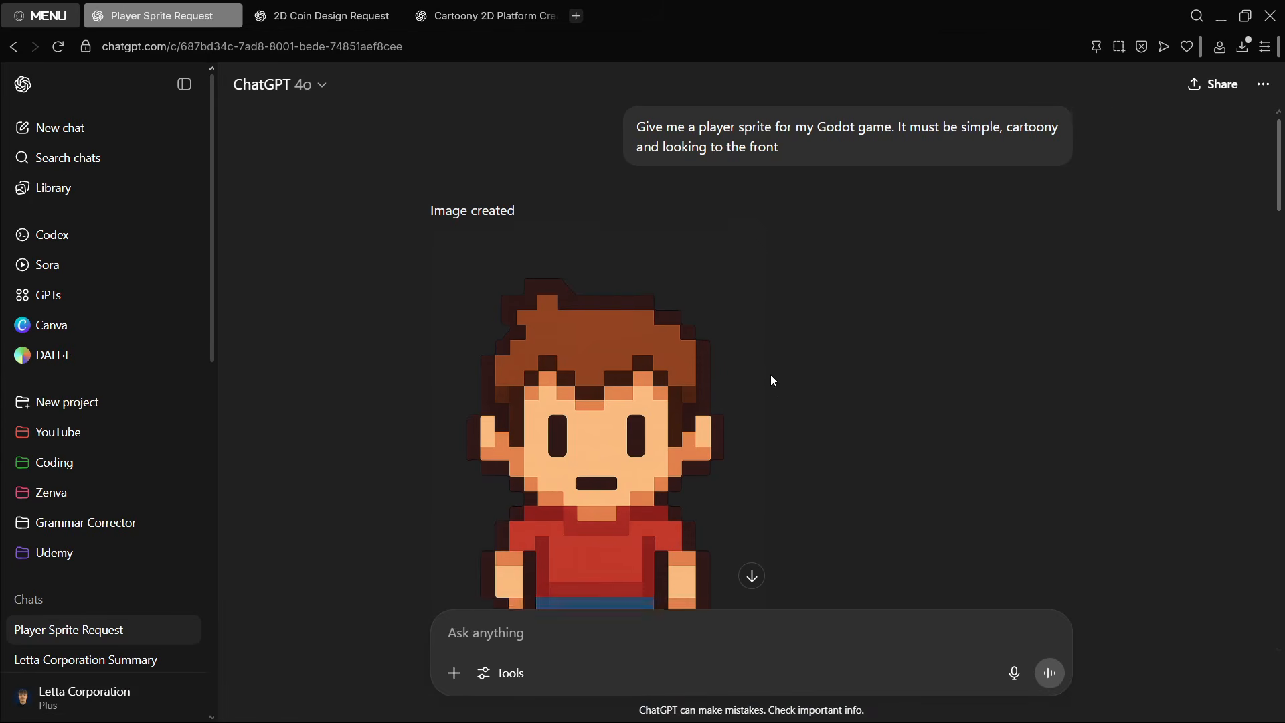
- Review the player images and follow-up prompts, from the pixel-art version to the happy character requested with a transparent background
scroll(770, 374, "down", 5)
scroll(776, 400, "up", 5)
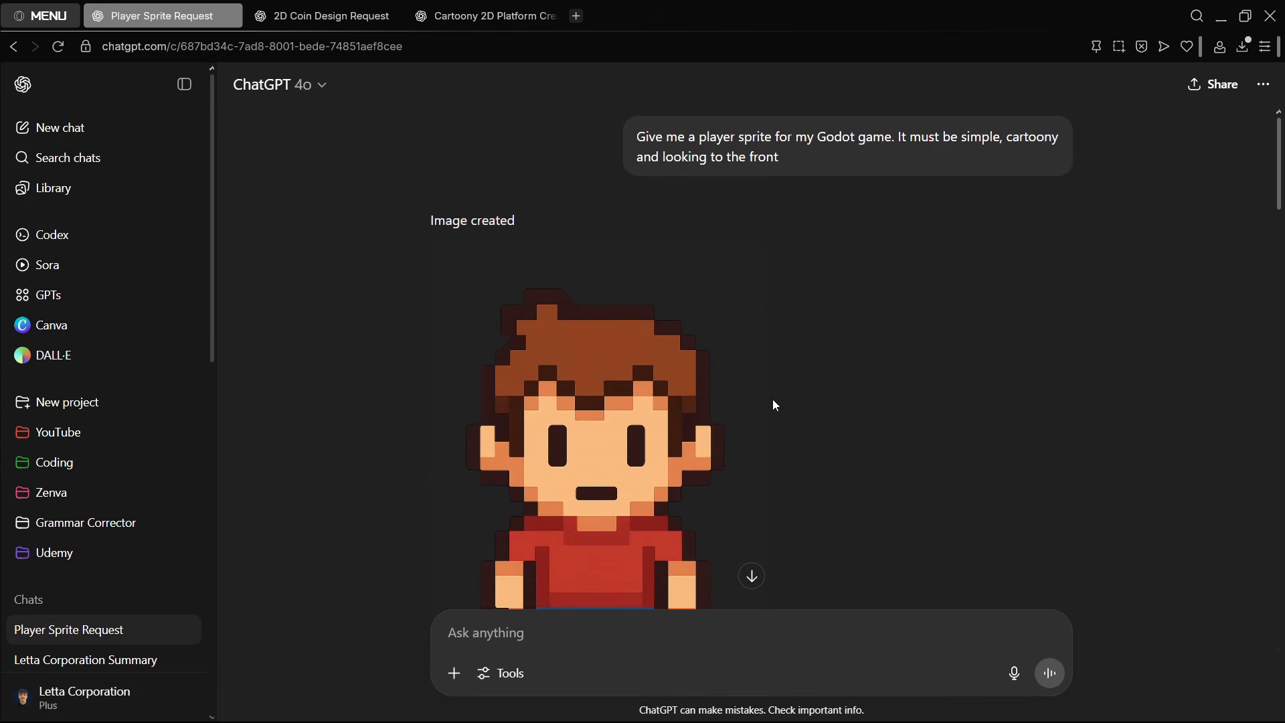
scroll(773, 401, "down", 5)
scroll(772, 399, "up", 5)
scroll(810, 349, "down", 3)
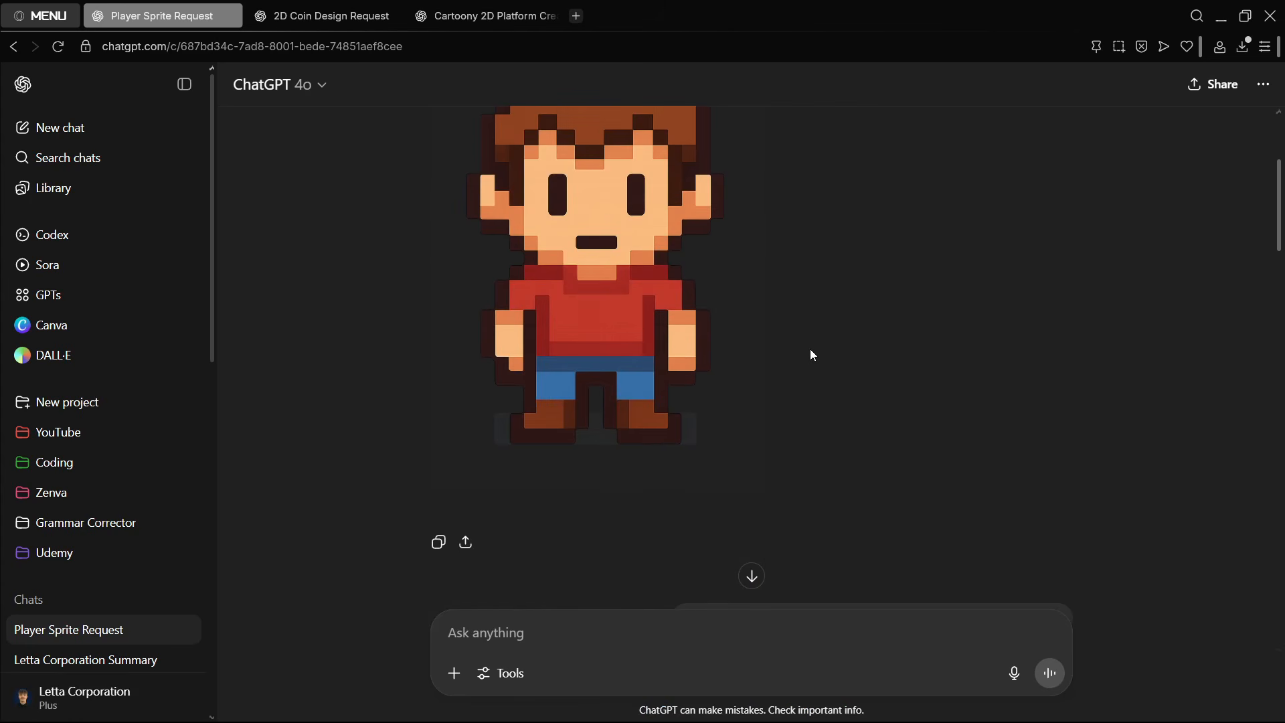
scroll(809, 354, "down", 10)
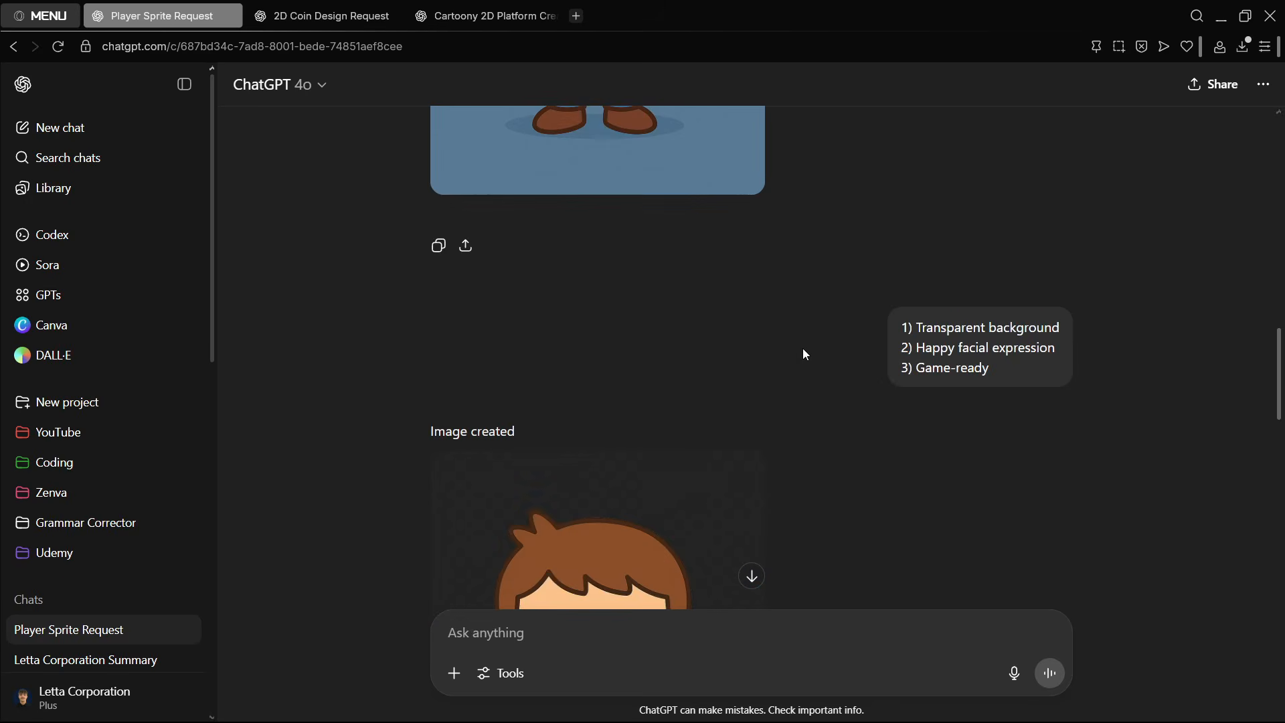
scroll(803, 355, "down", 4)
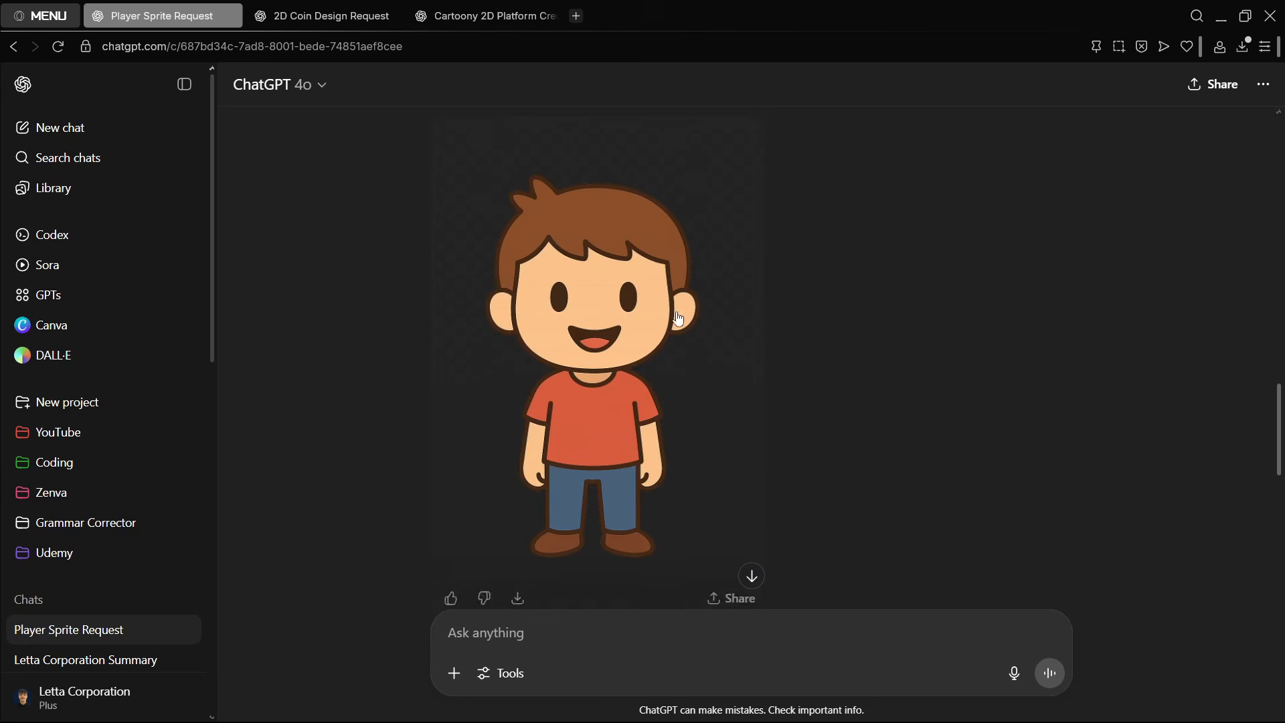
- View the enlarged grass platform image and the enlarged coin image in their respective chats, closing the coin view
left_click(288, 20)
left_click(475, 20)
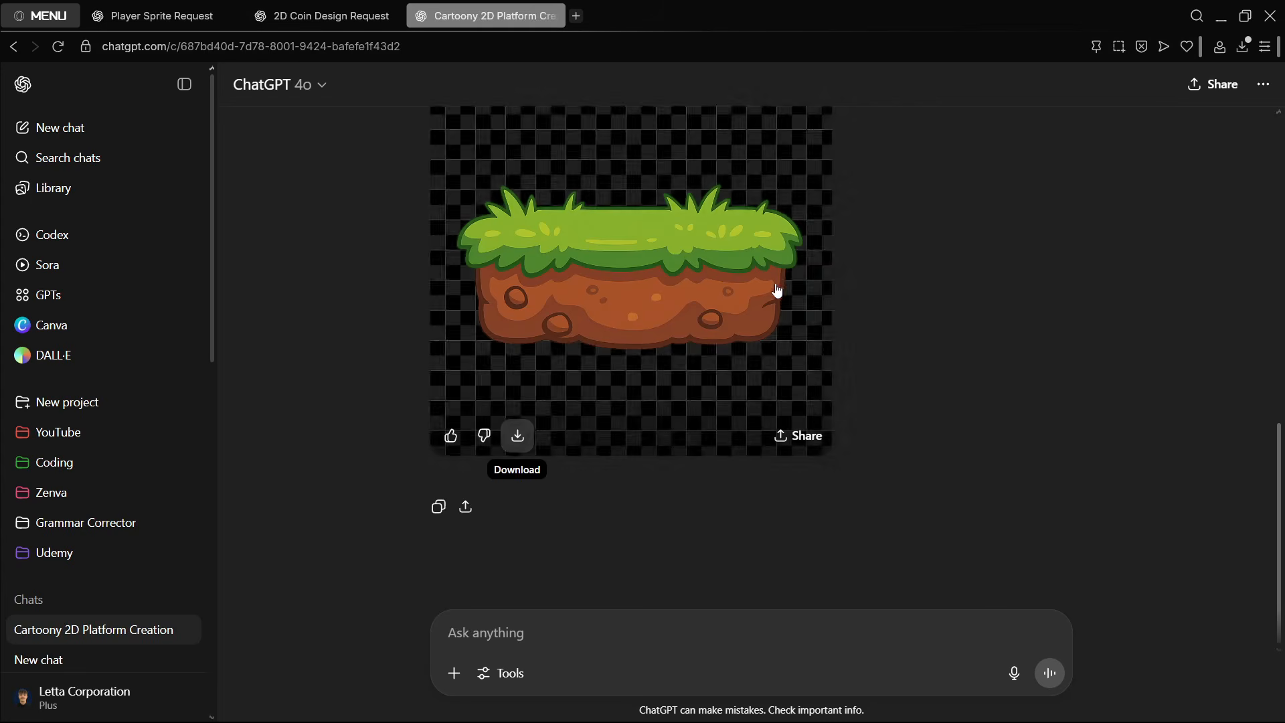
left_click(722, 292)
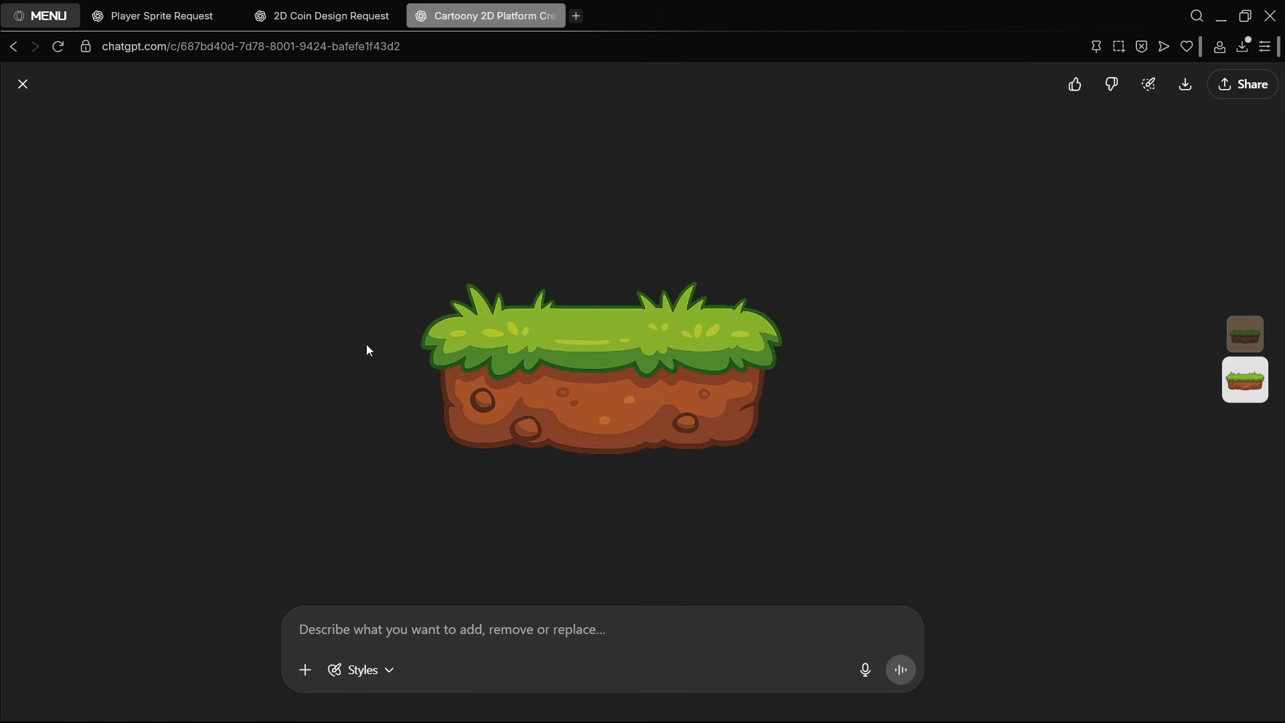
left_click(276, 5)
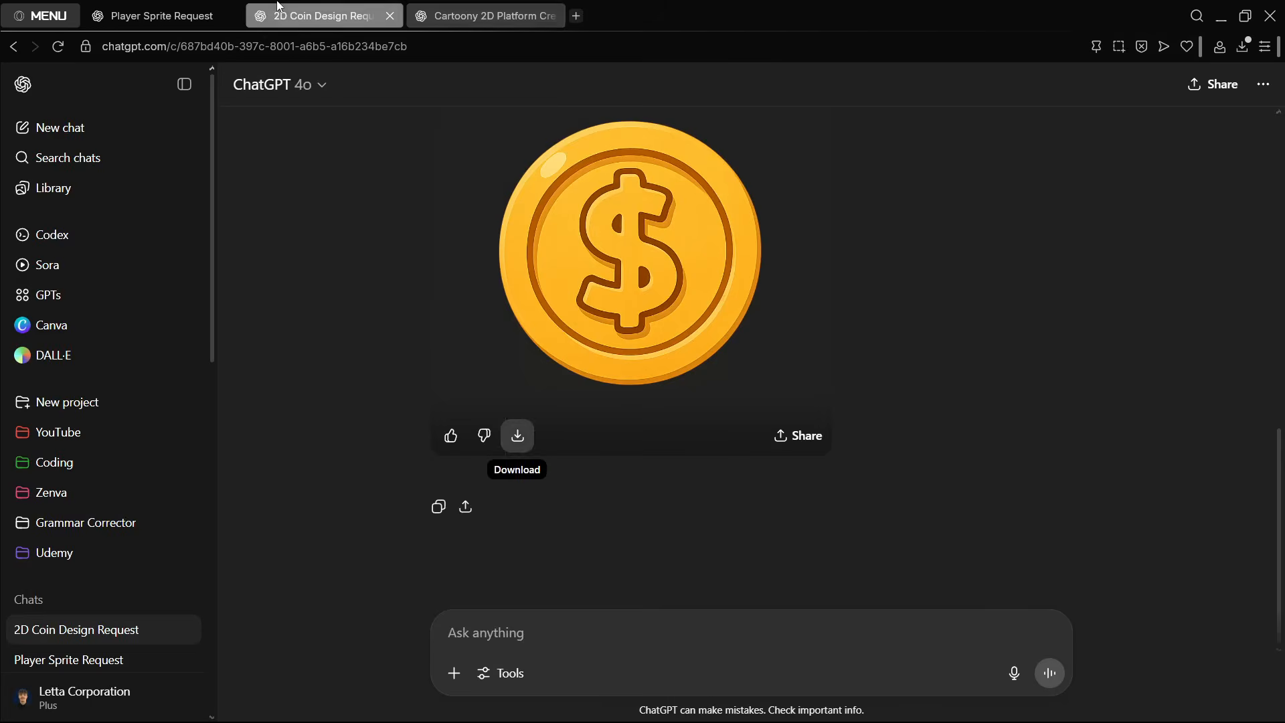
left_click(736, 307)
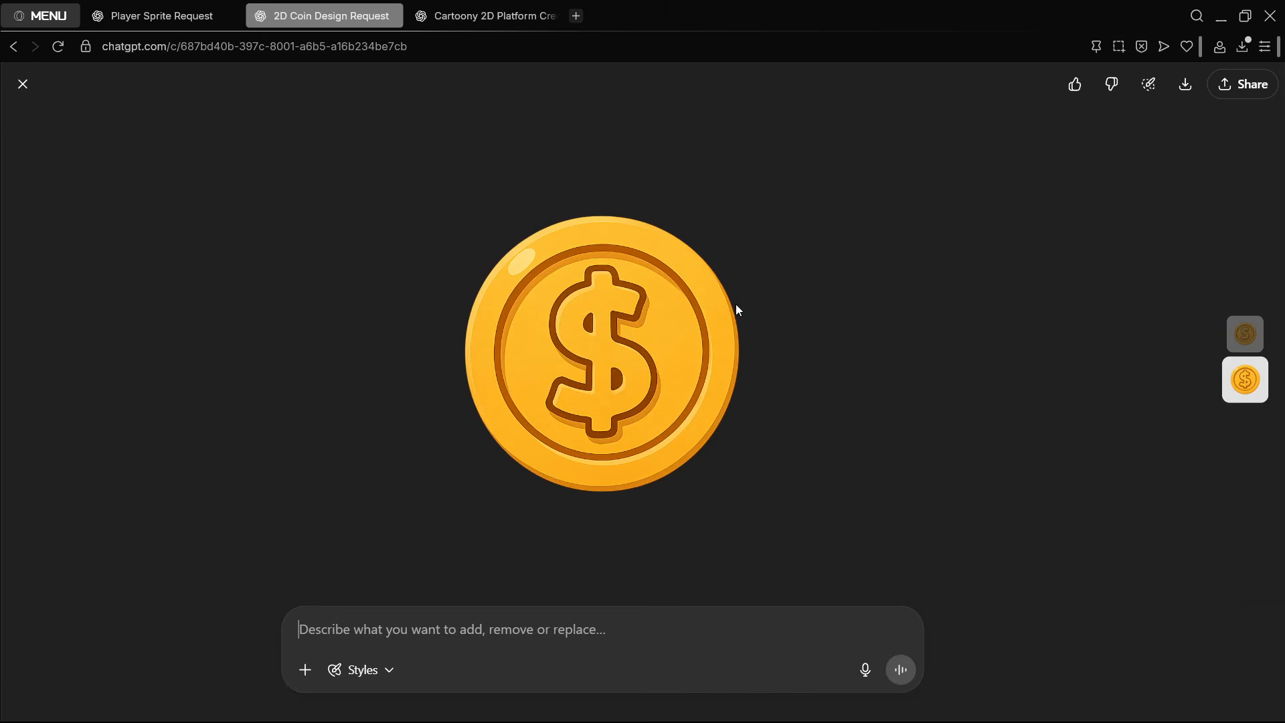
left_click(24, 82)
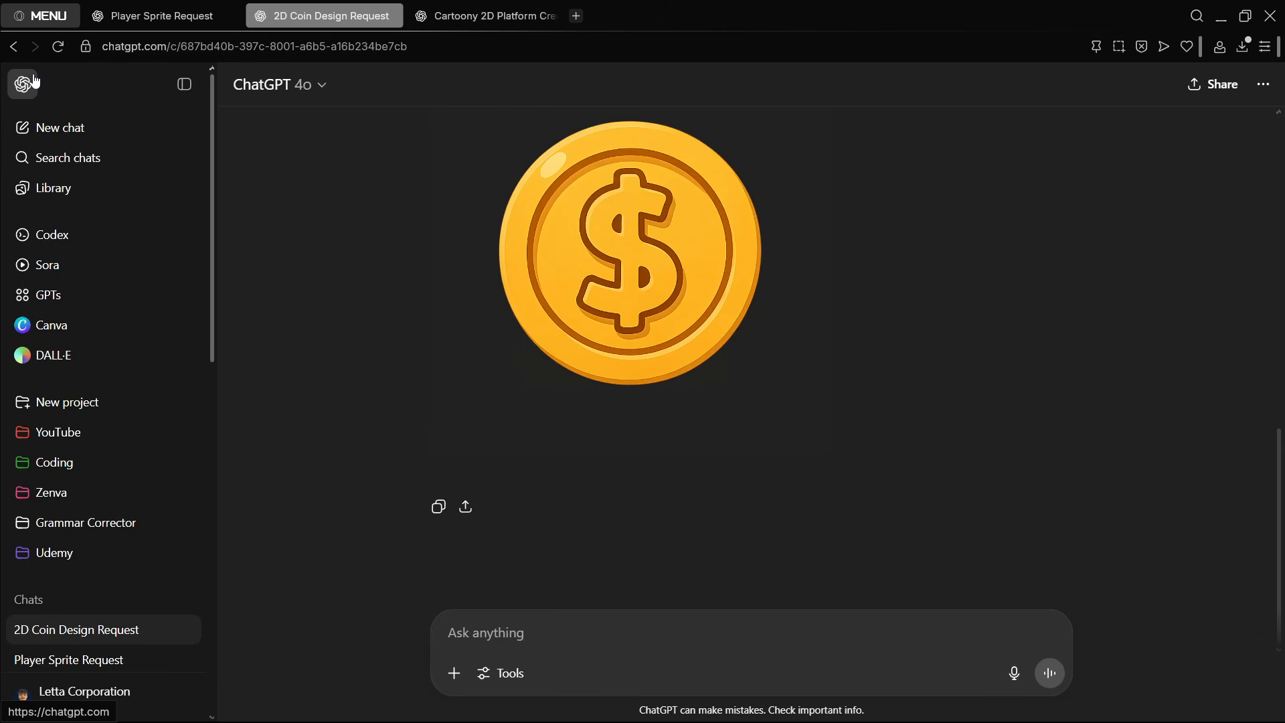